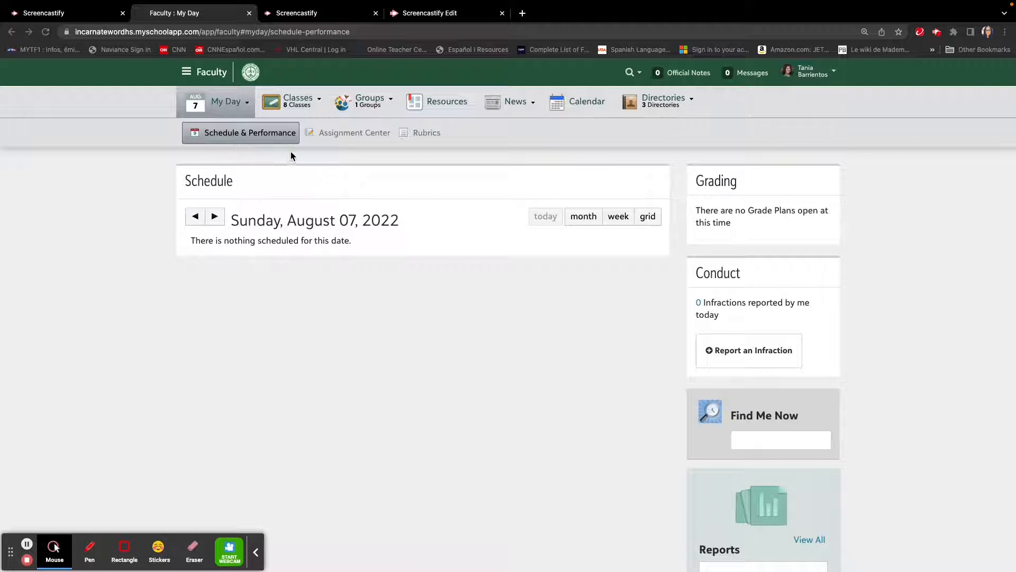
Open the Sample Course - 1 class page
click(312, 104)
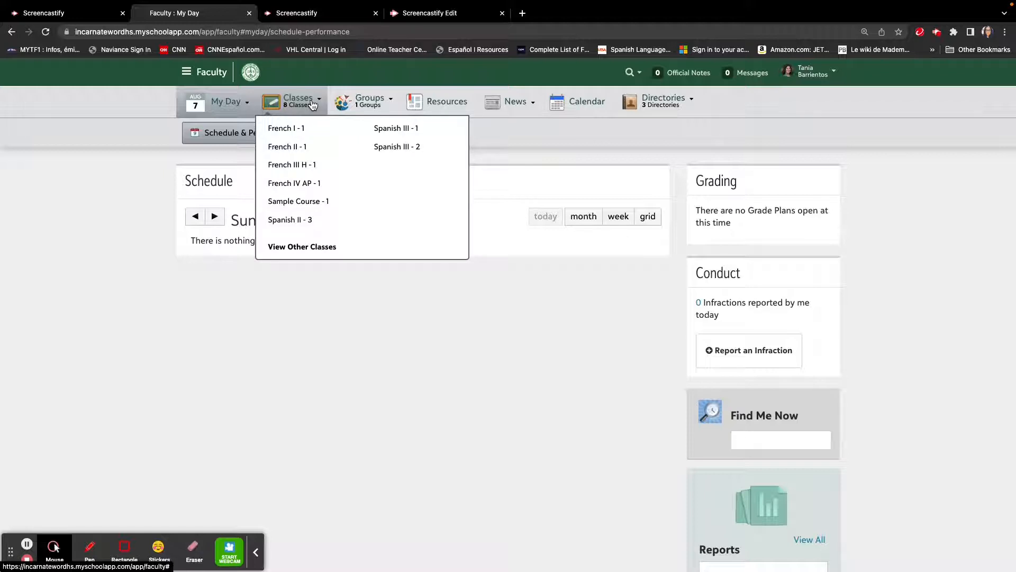
click(326, 205)
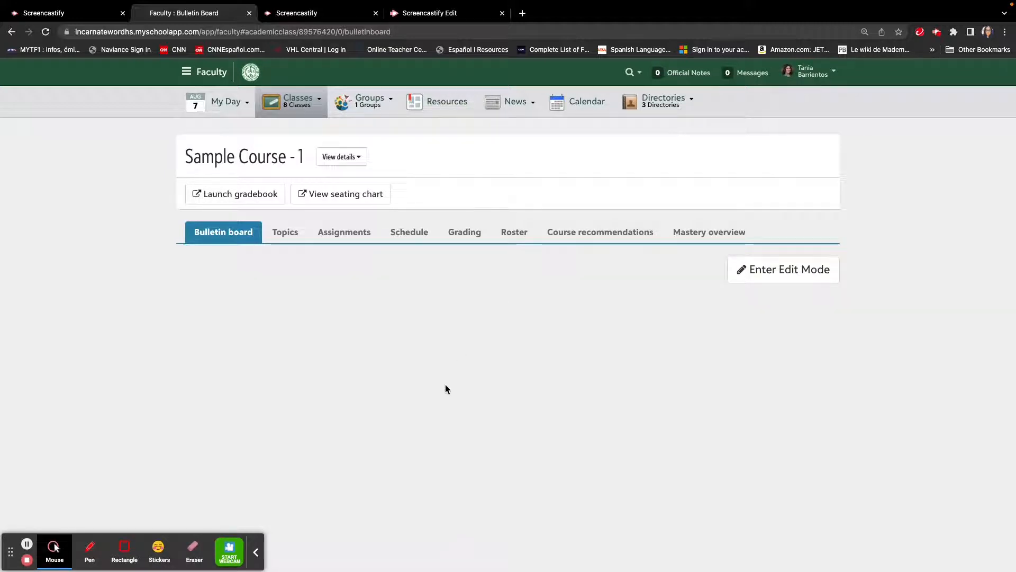
click(255, 554)
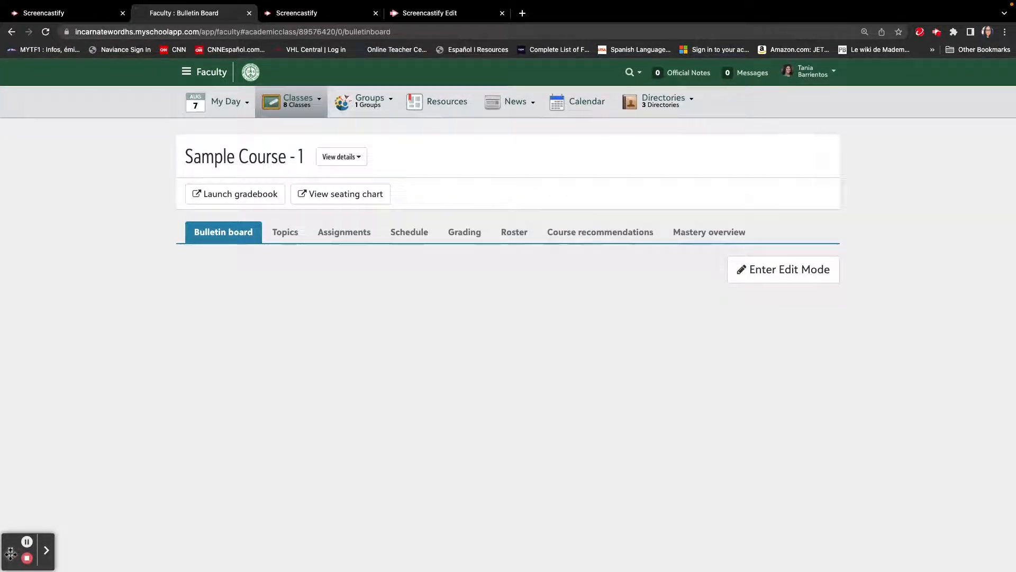
drag(11, 554, 72, 171)
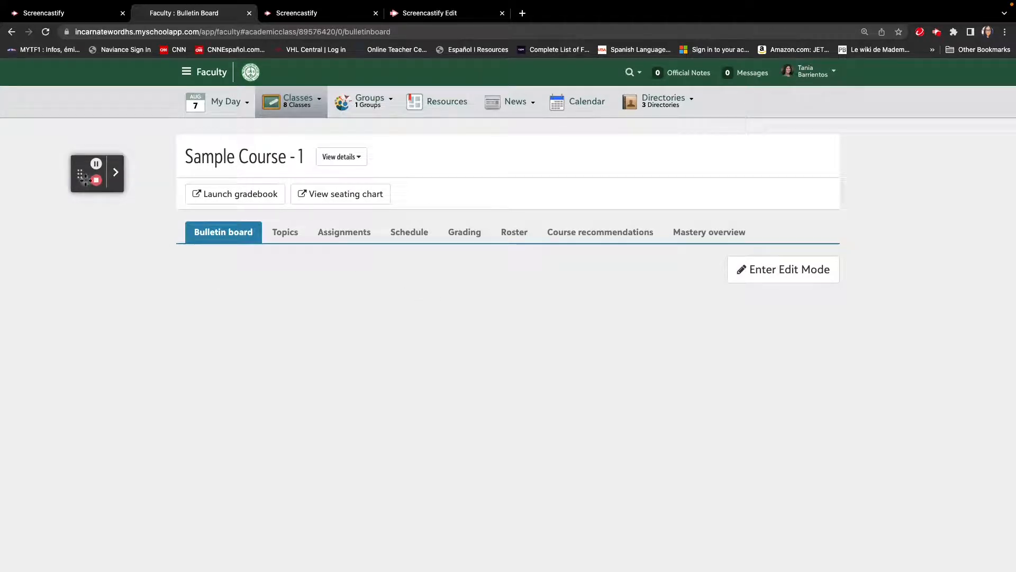
drag(80, 173, 835, 201)
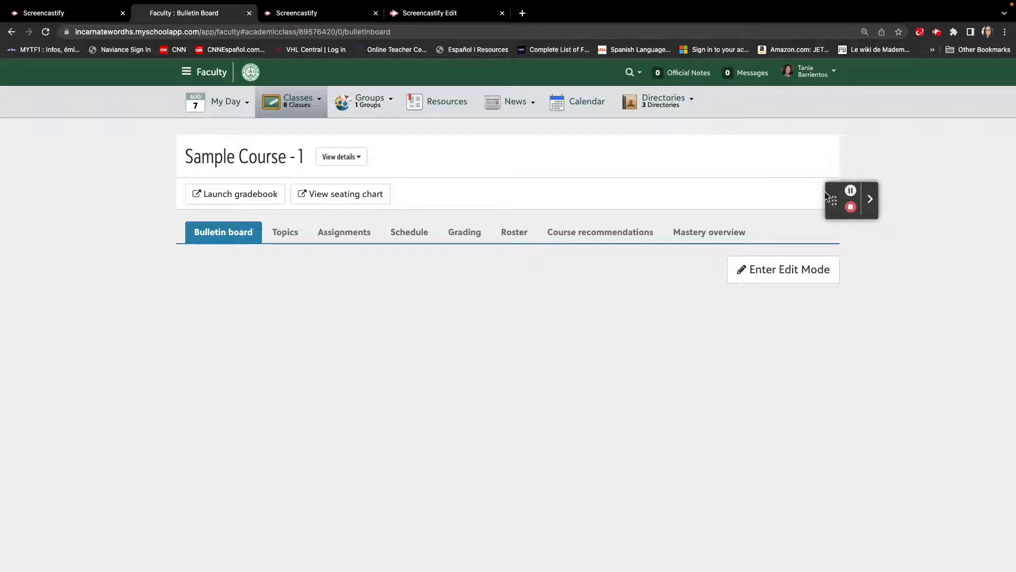
double_click(834, 200)
drag(835, 201, 900, 172)
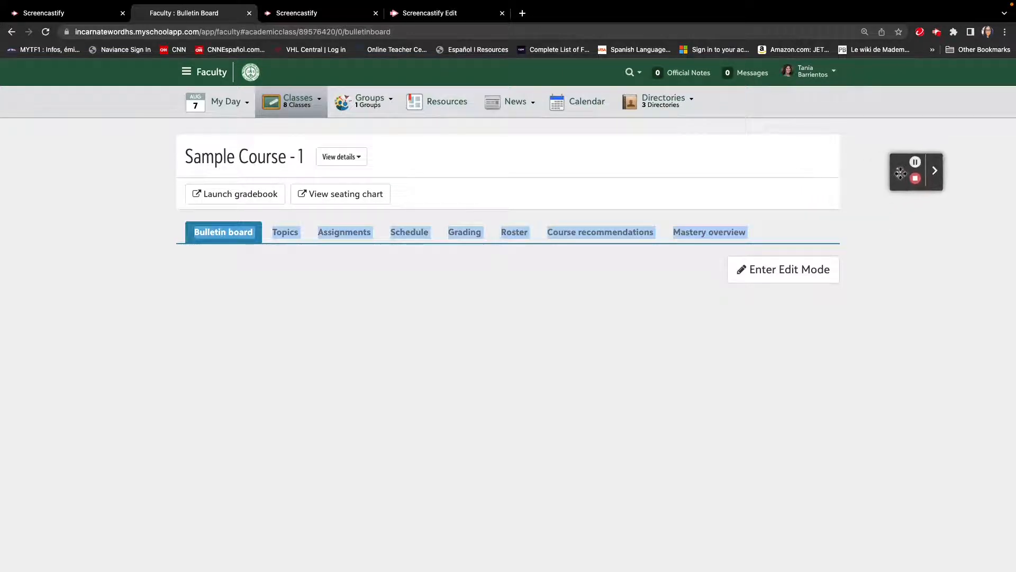
click(878, 213)
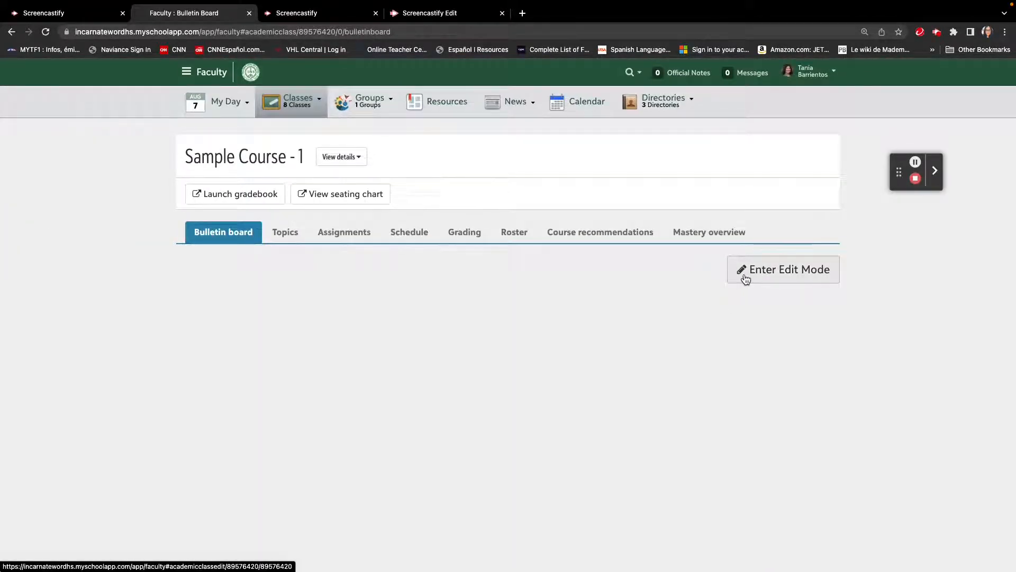
Open the bulletin board for editing and change its layout to two equal columns
click(745, 279)
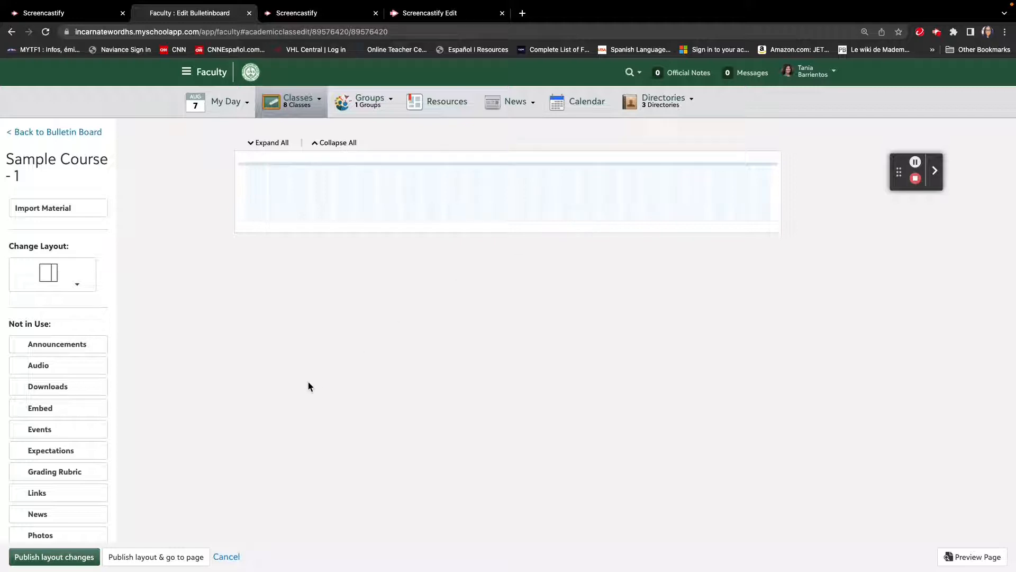
click(74, 287)
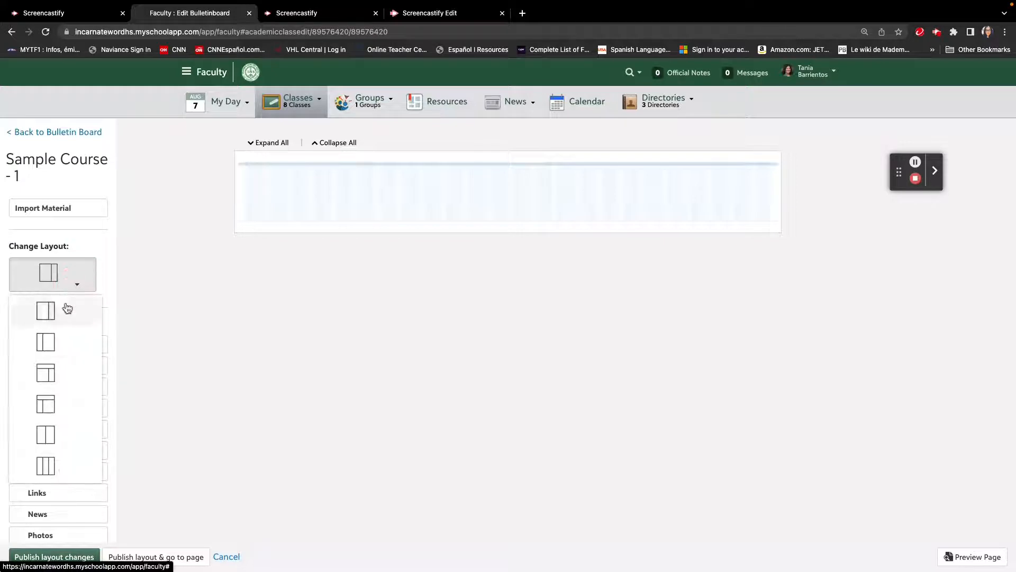
click(53, 433)
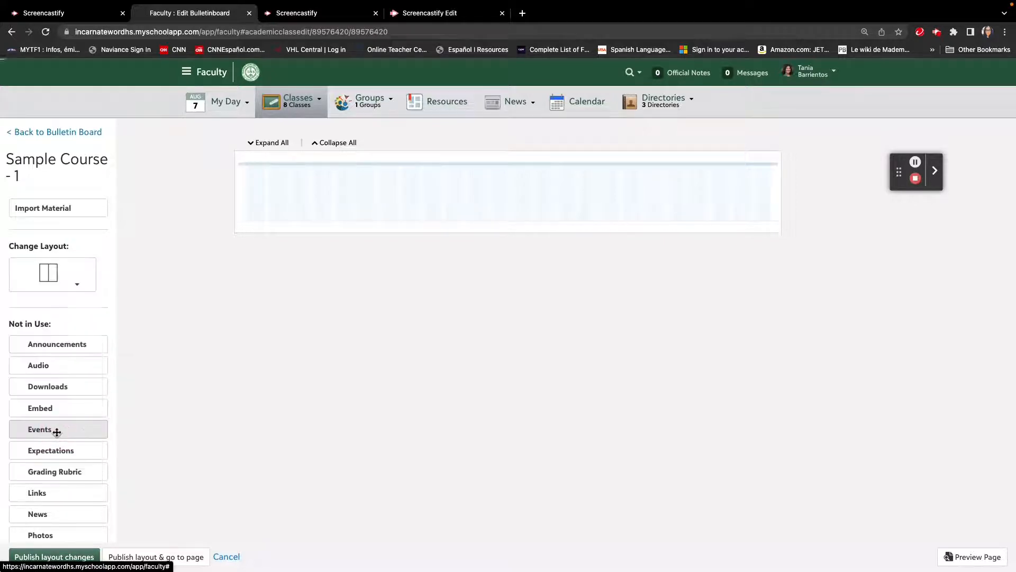
click(77, 284)
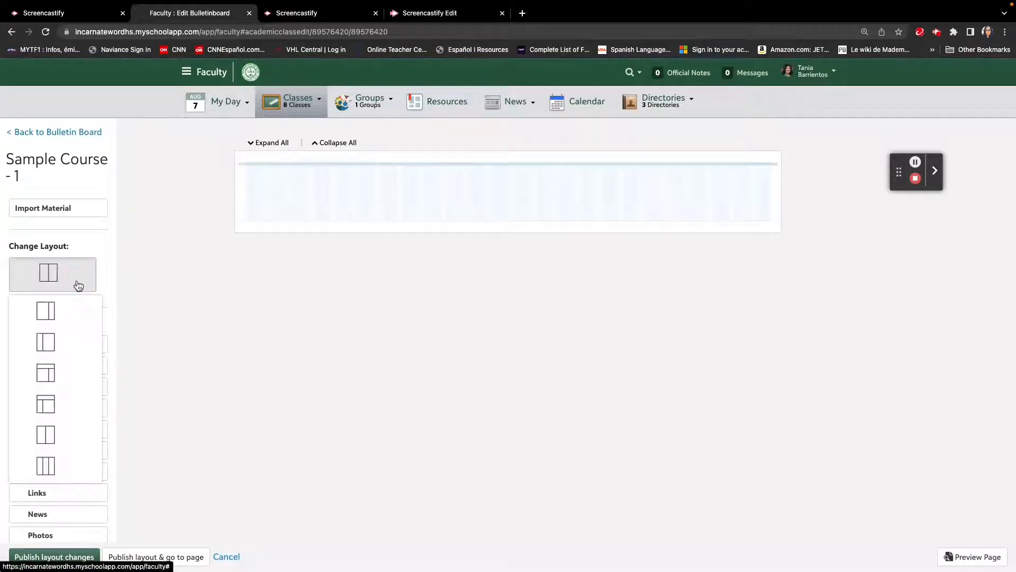
click(59, 435)
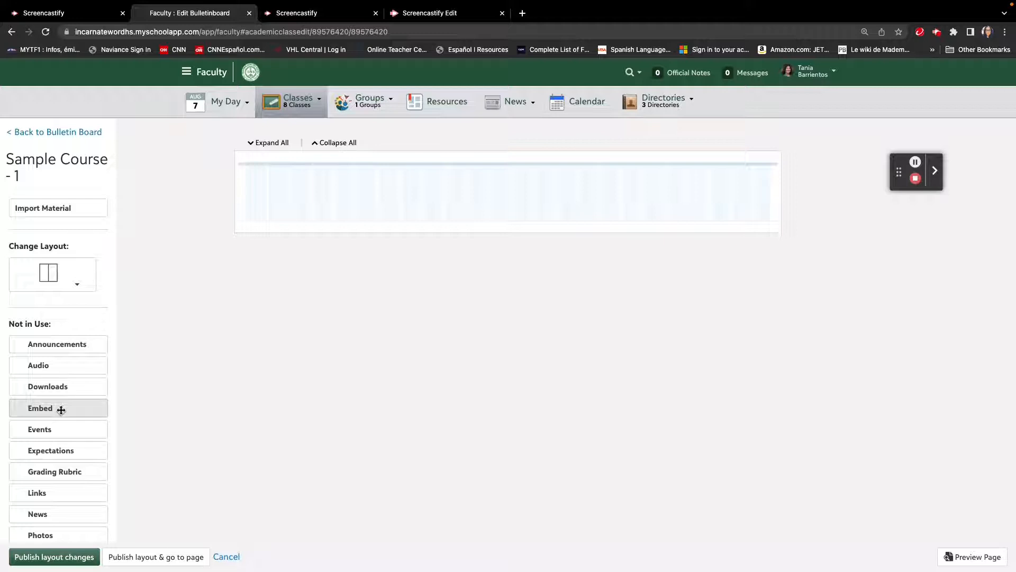
Place an Embed block in the first column of the bulletin board
drag(61, 409, 309, 187)
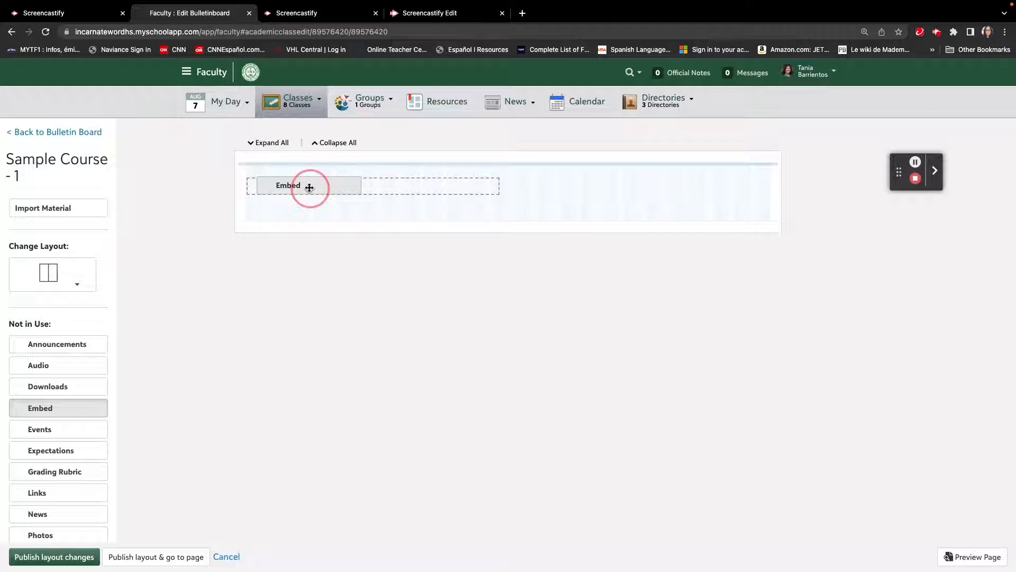
drag(309, 187, 321, 189)
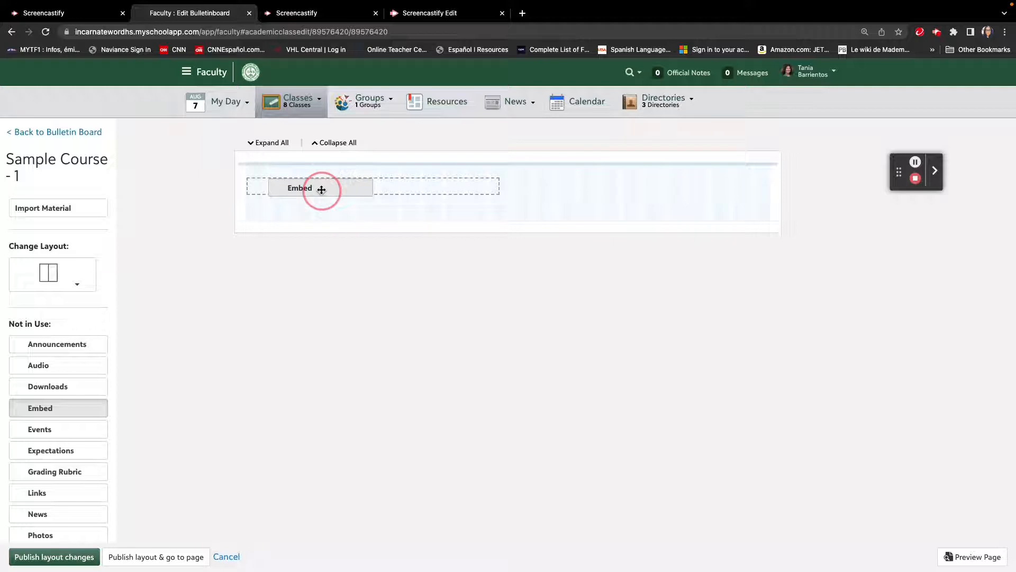
drag(322, 189, 322, 189)
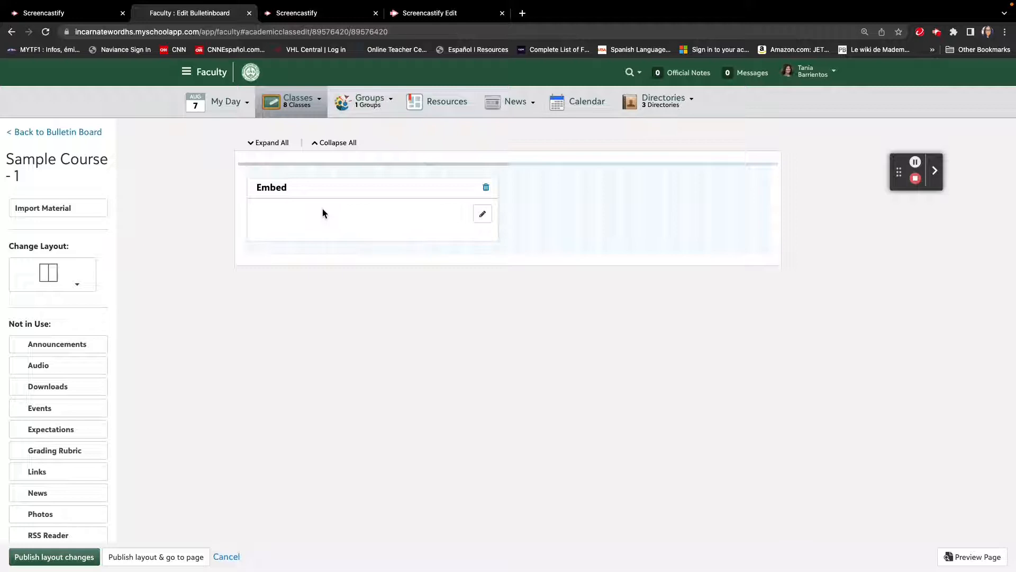
Try out an embed with the caption "Welcome!", discard it and remove the Embed block from the bulletin board
click(483, 216)
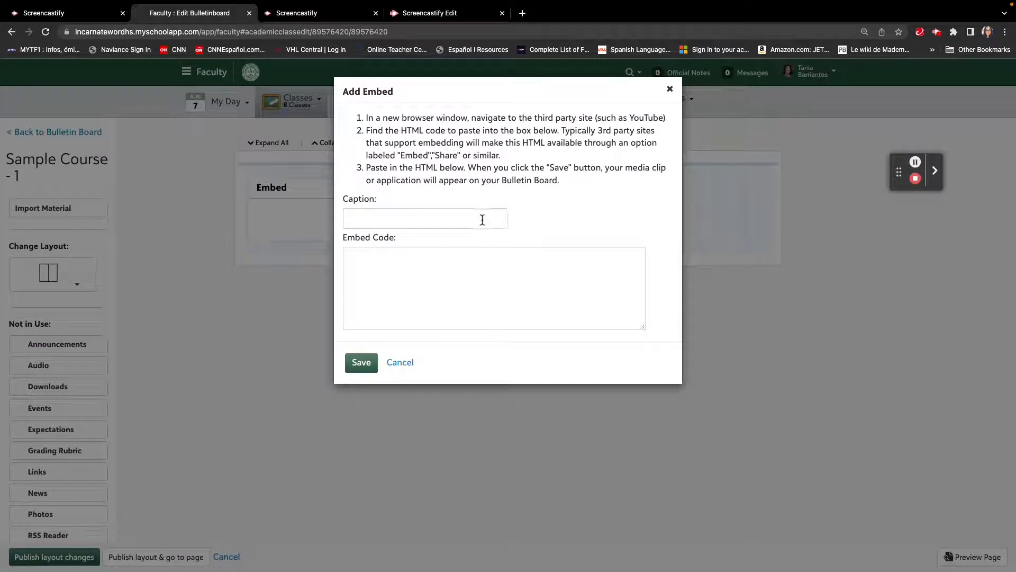
click(415, 221)
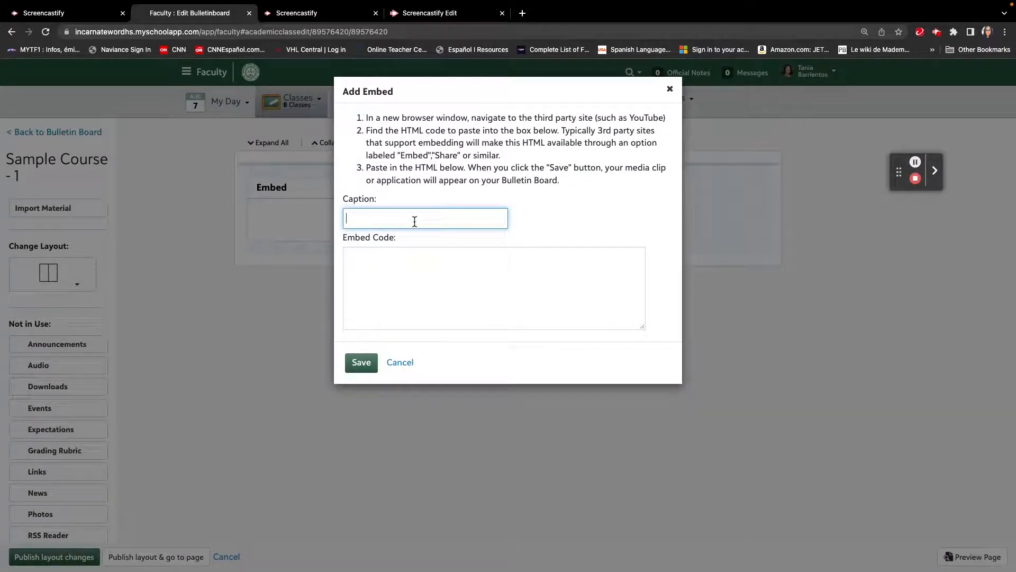
text(Welcome!)
click(405, 267)
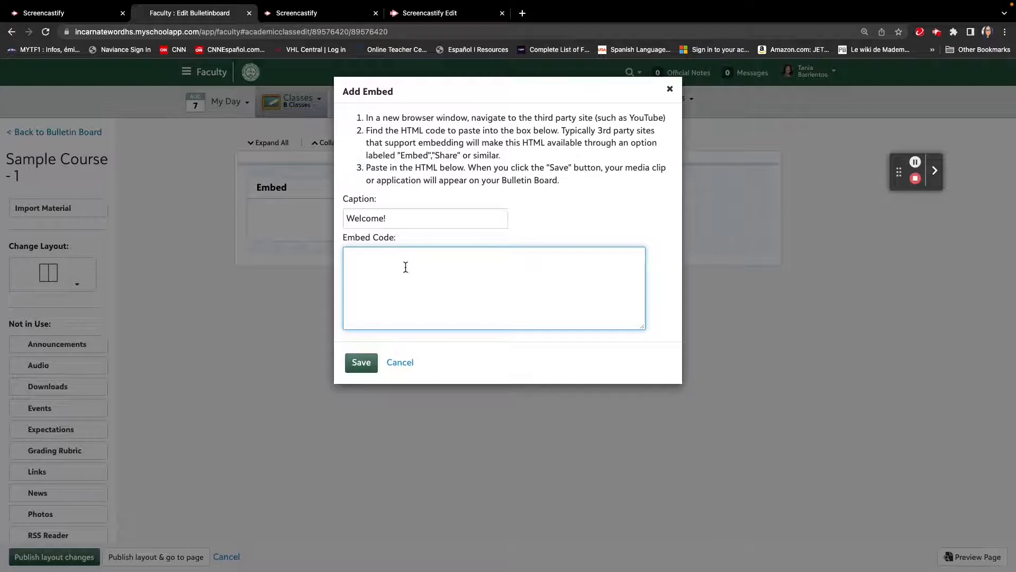
click(400, 363)
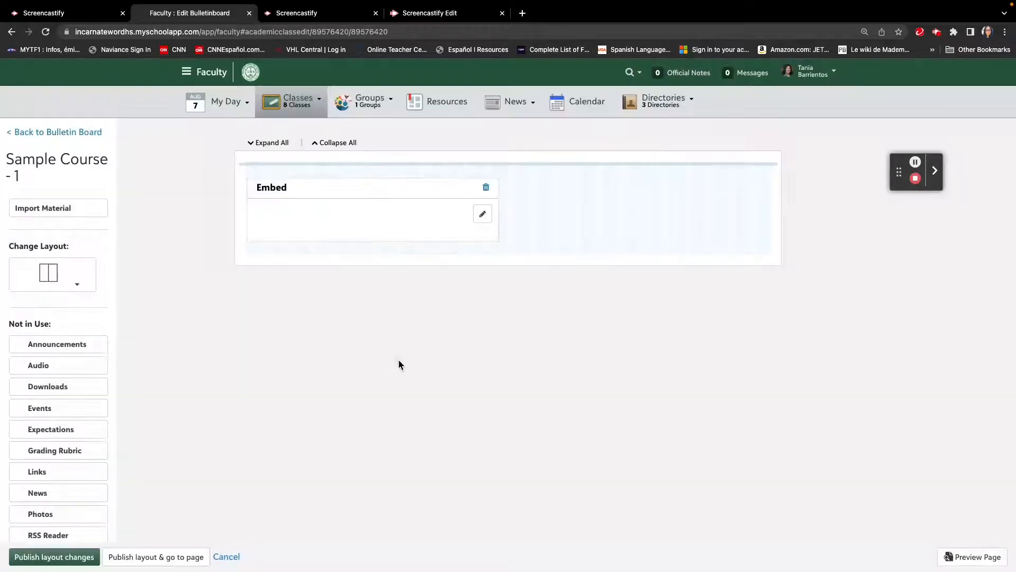
click(486, 189)
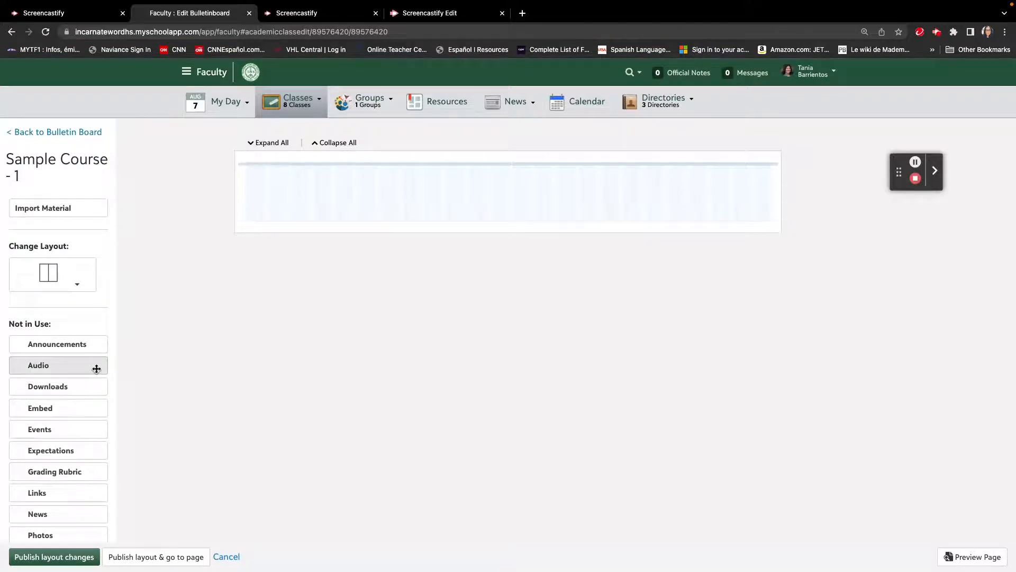
Place a Text block in the first column of the bulletin board
scroll(100, 367, down, 3)
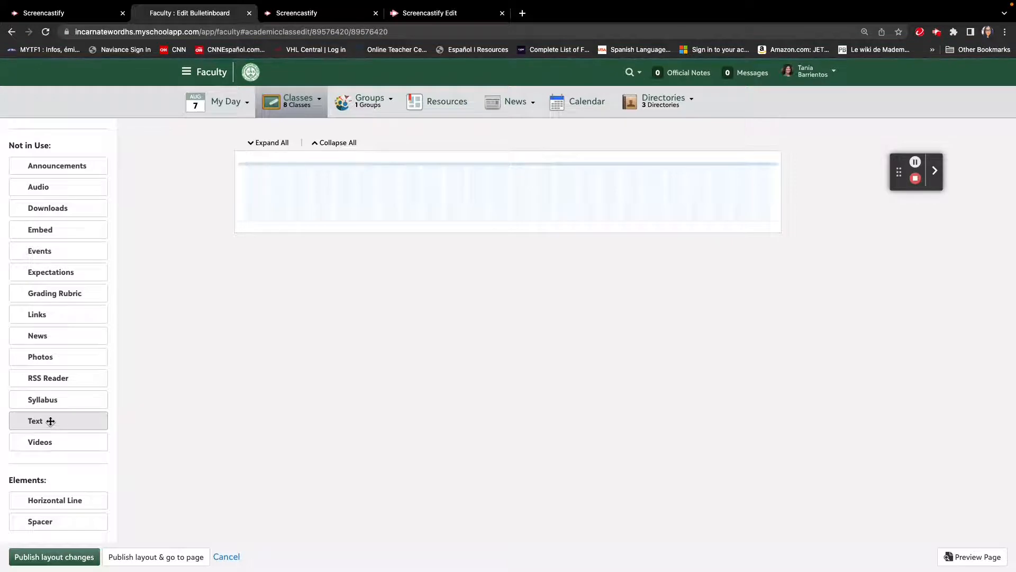
drag(52, 421, 300, 181)
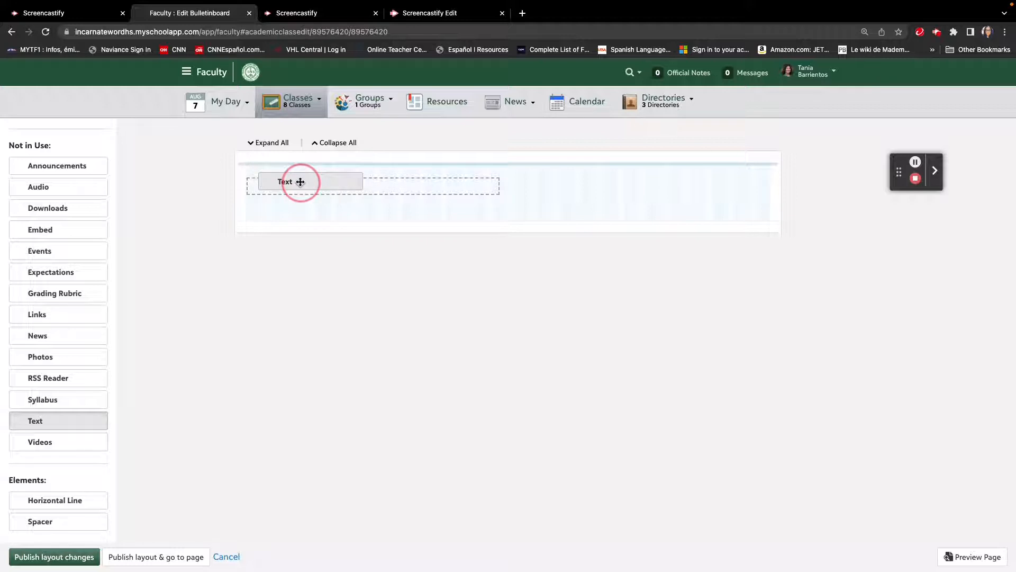
drag(300, 181, 300, 182)
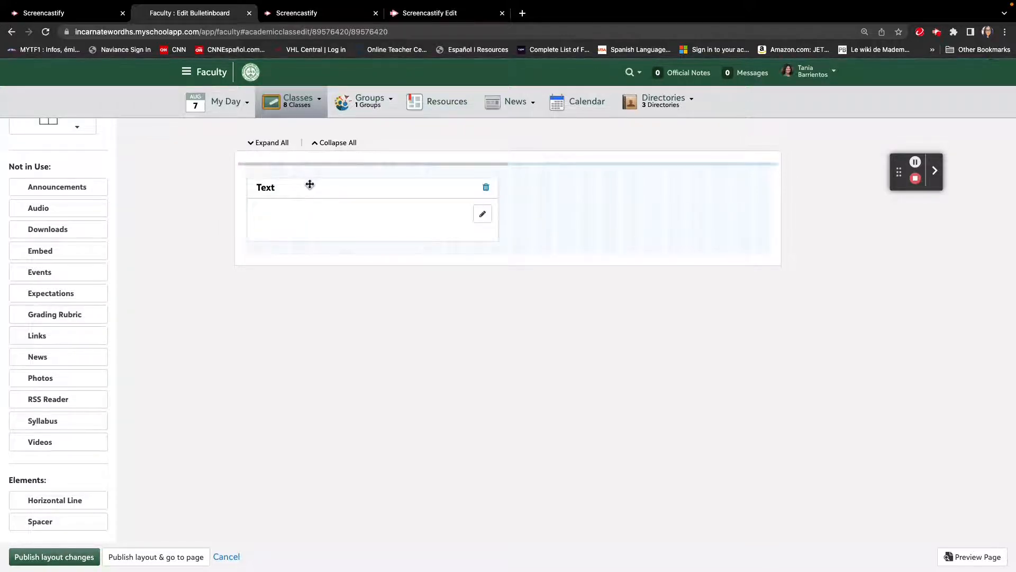
Open the Text block for editing and set its description to "Welcome!"
click(482, 216)
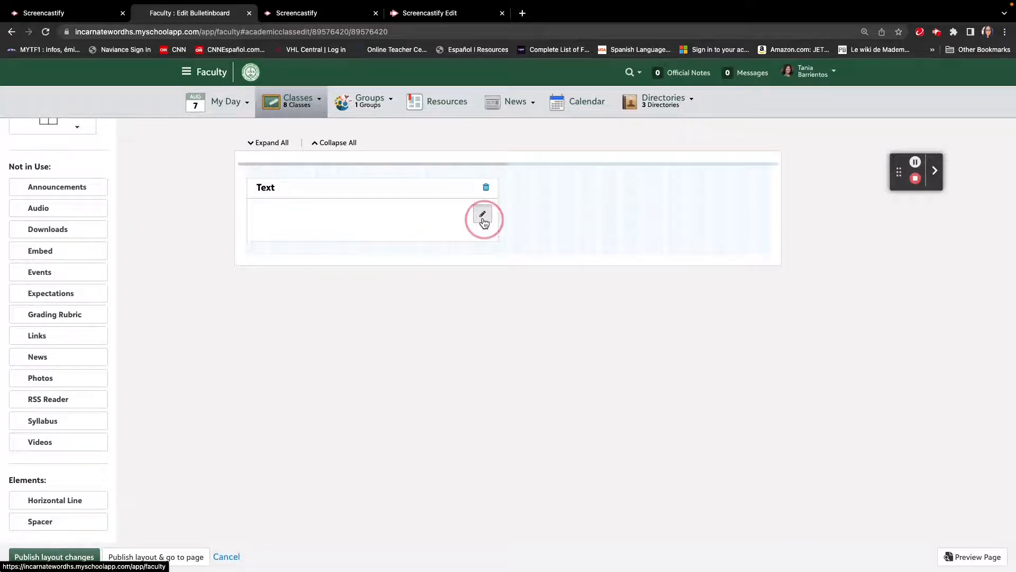
click(411, 142)
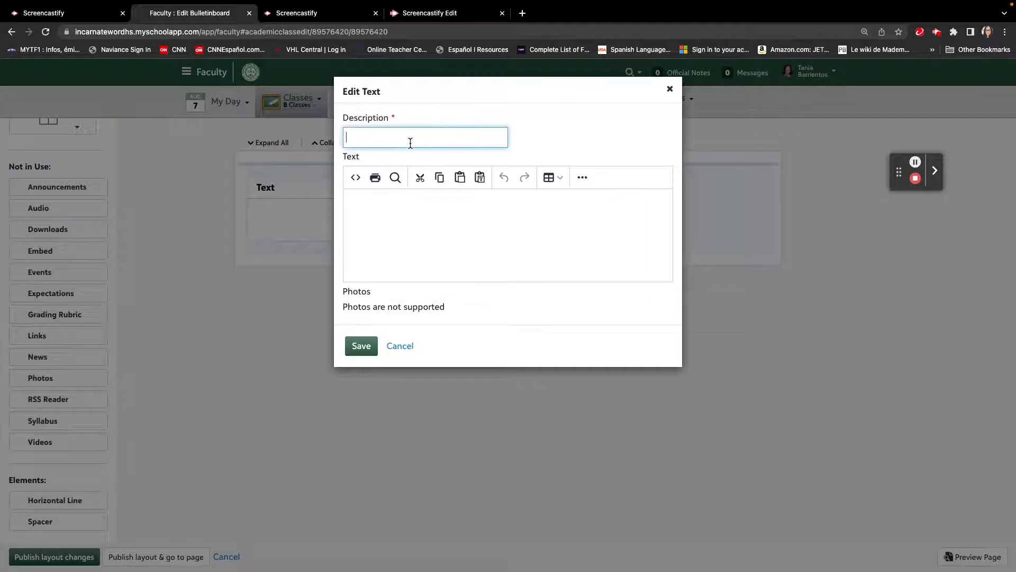
text(Welcome!)
Paste the teacher's copied welcome message with its signature into the Text block's body and check it
click(385, 203)
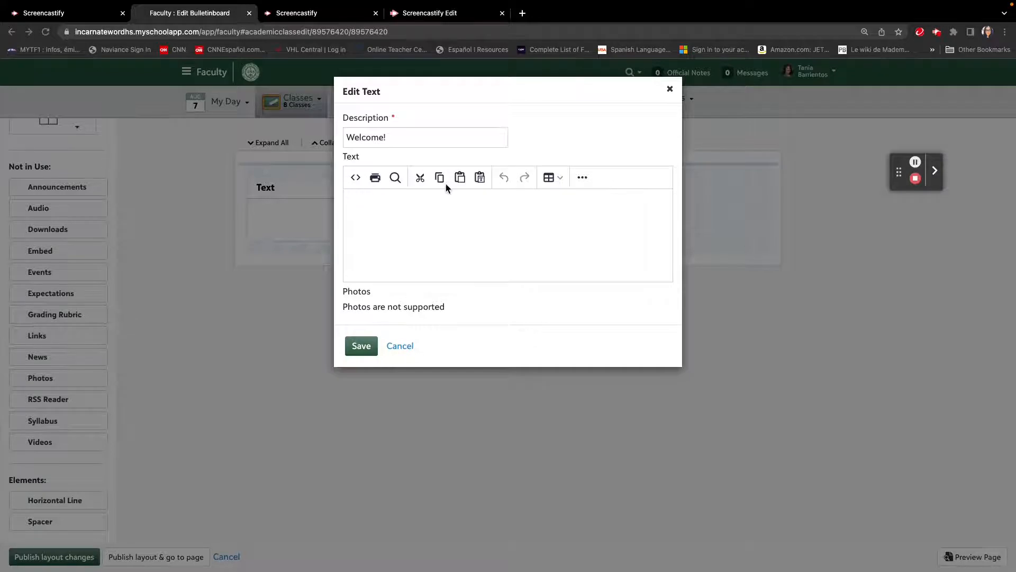
click(379, 201)
key(ctrl+v)
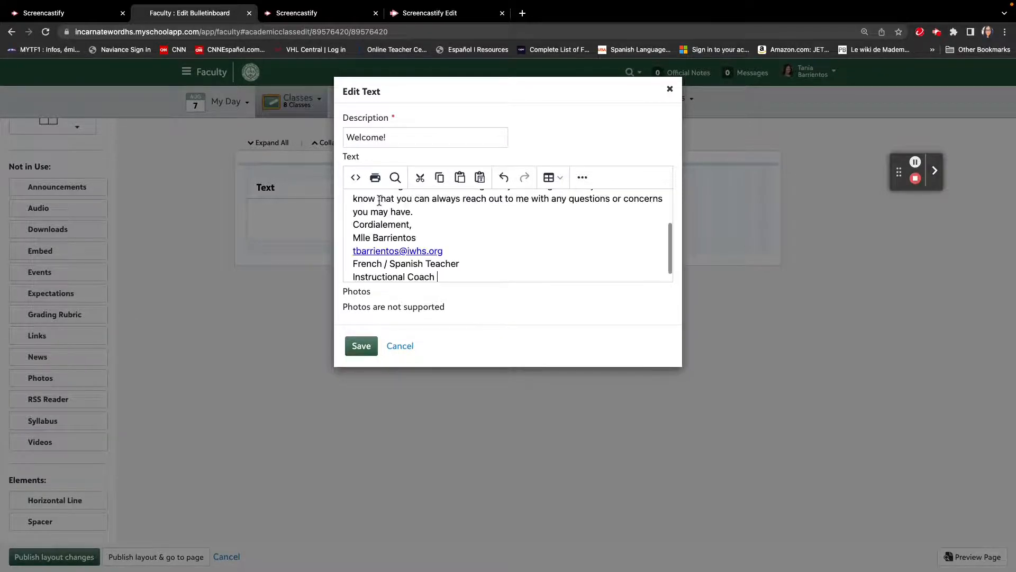
scroll(483, 225, up, 5)
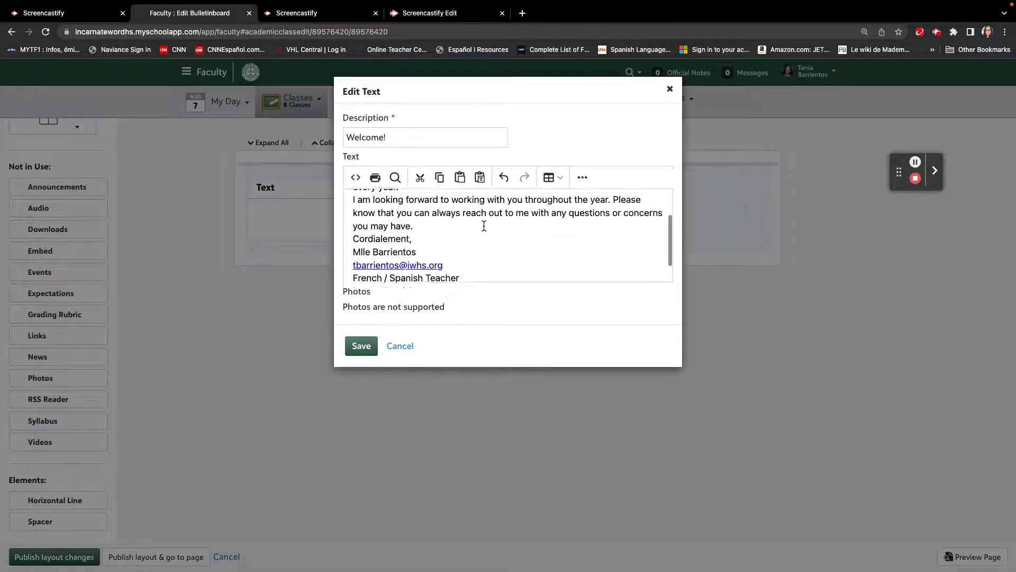
scroll(484, 224, down, 3)
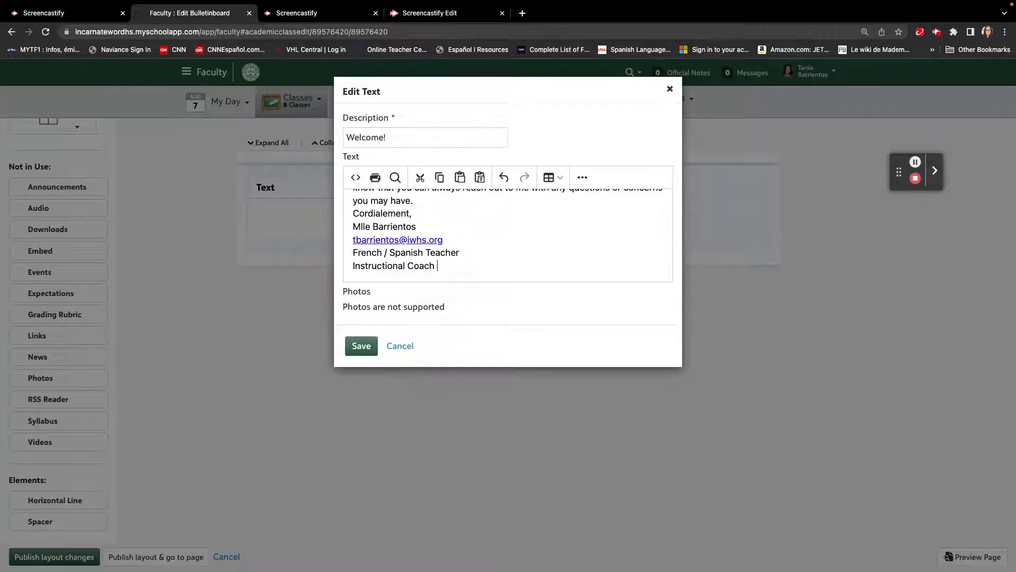
Paste the color-coded weekly schedule image on a new line below the signature and look it over
key(Return)
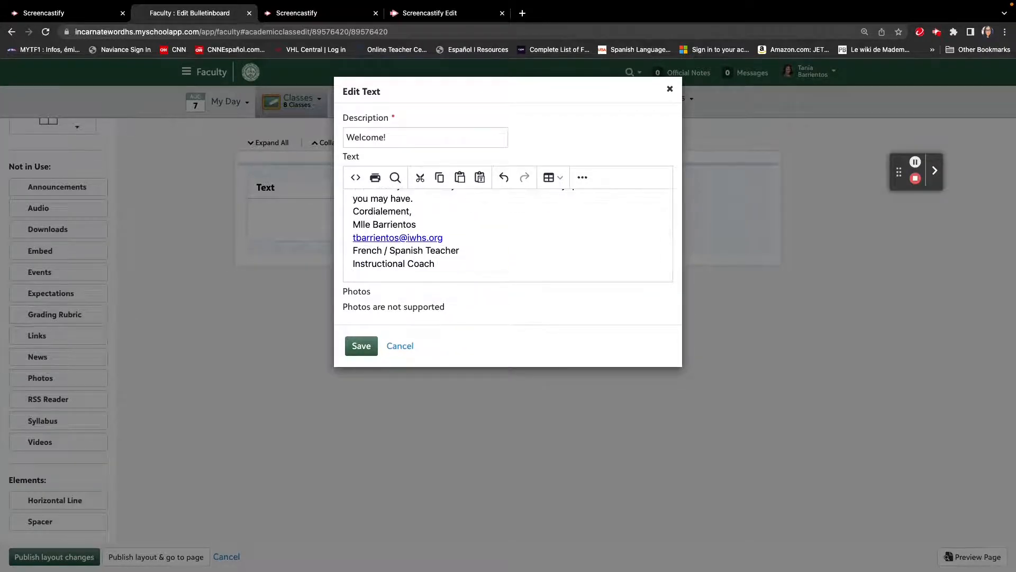
scroll(511, 249, down, 1)
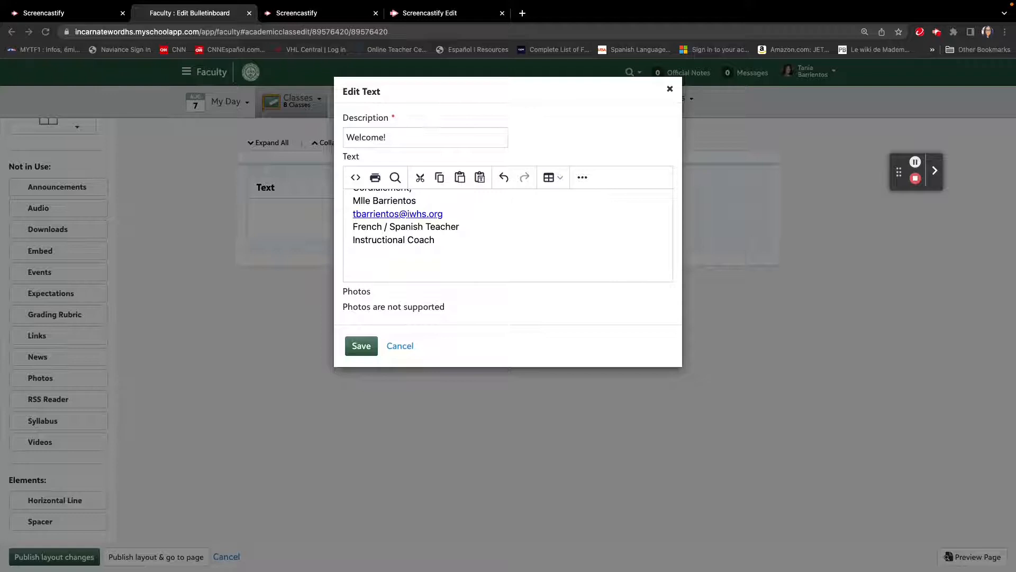
click(365, 265)
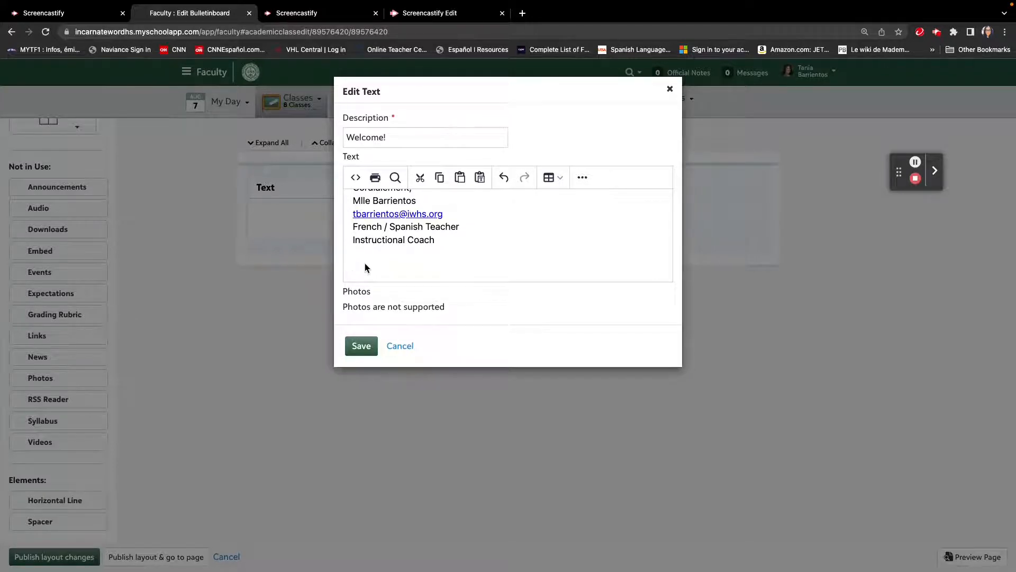
key(super+v)
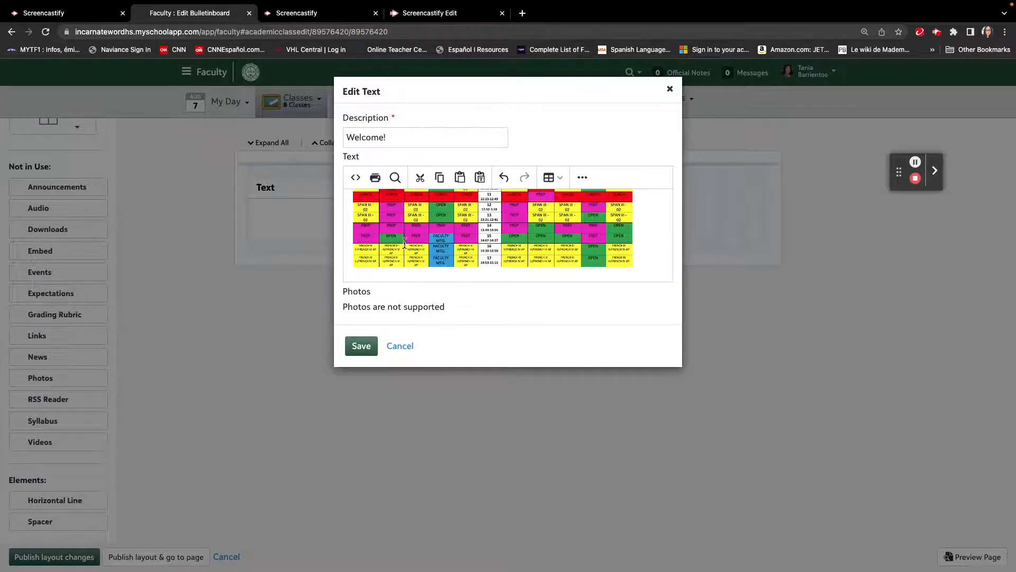
scroll(413, 243, up, 3)
scroll(423, 249, down, 2)
scroll(423, 251, up, 2)
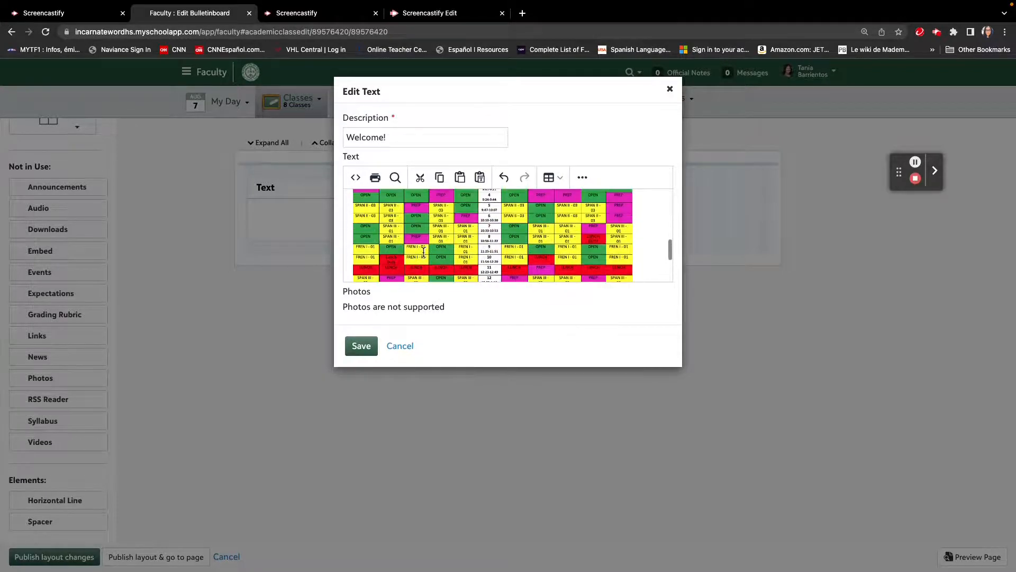
scroll(423, 252, up, 3)
scroll(424, 251, down, 5)
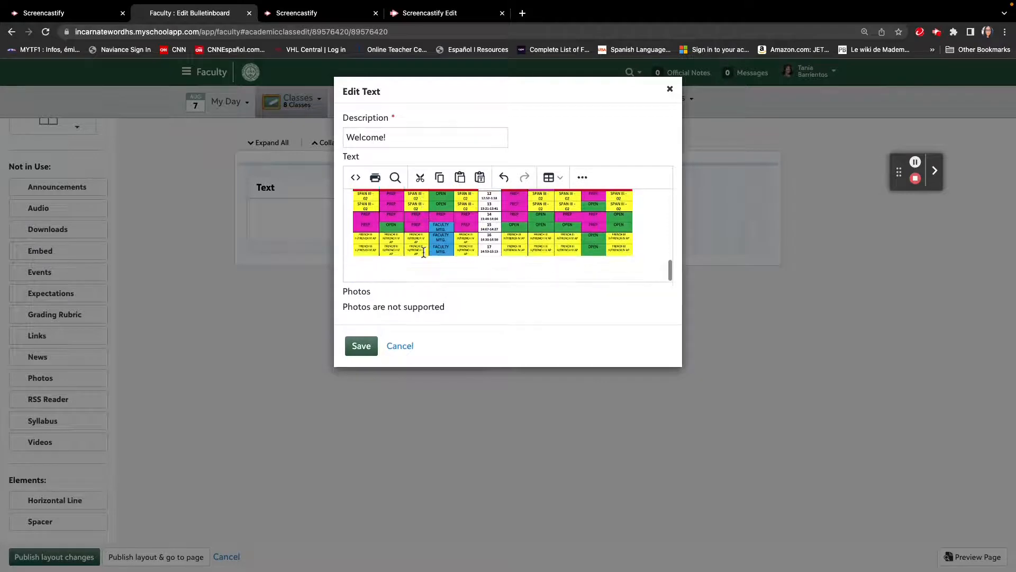
Shrink the weekly schedule image proportionally to fit the column and save the Text block
click(443, 239)
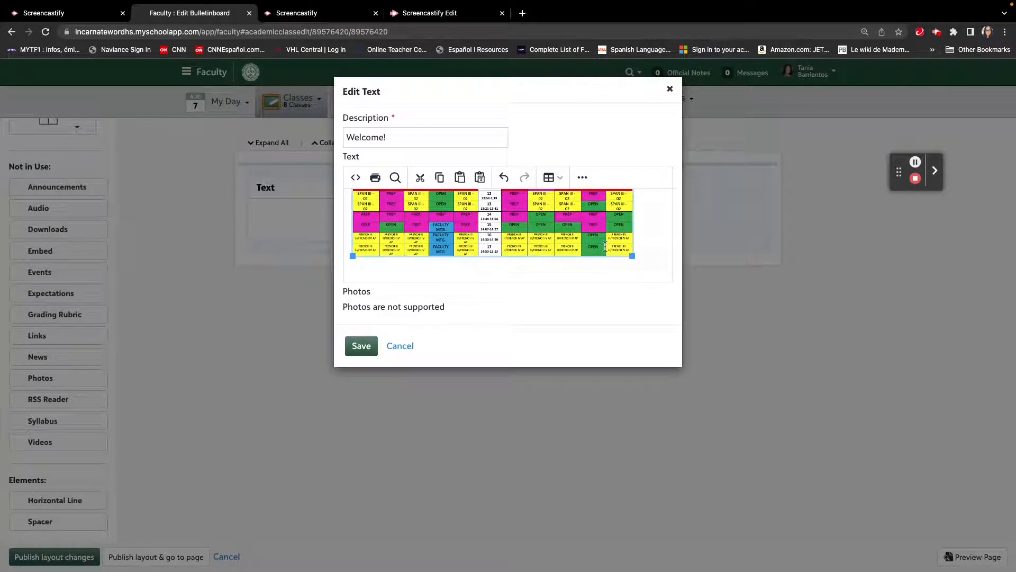
drag(632, 256, 585, 247)
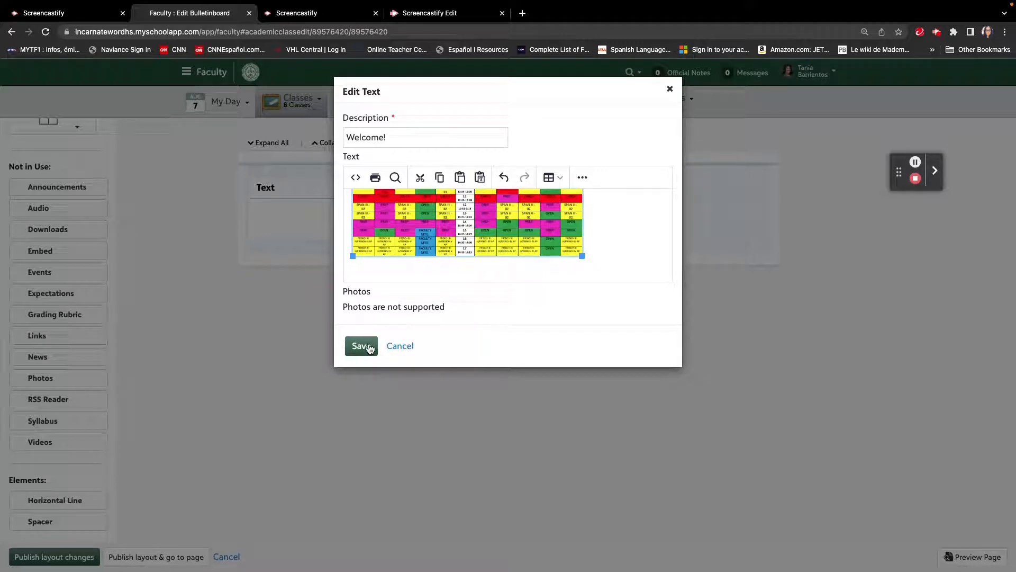
click(465, 264)
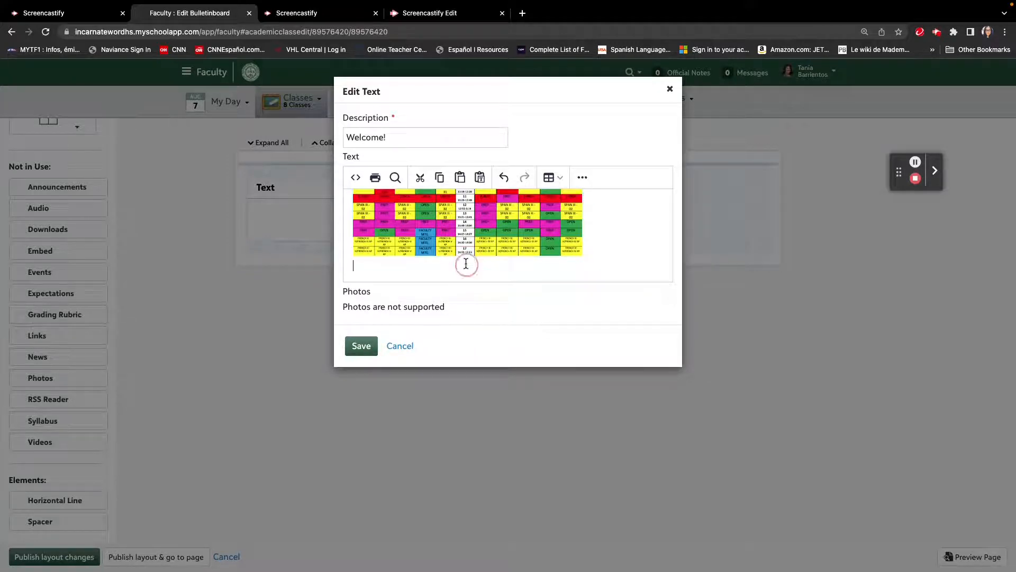
click(362, 346)
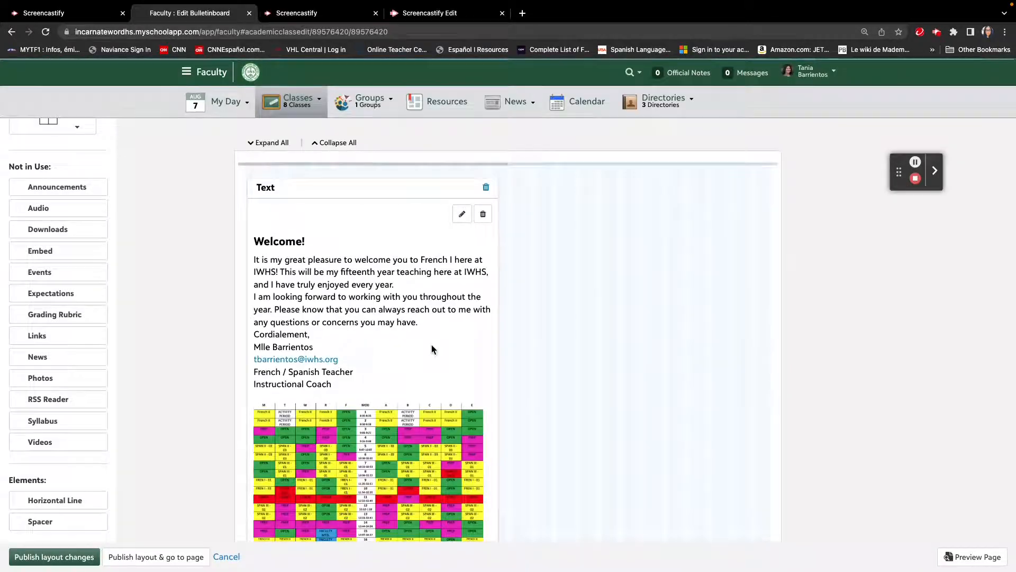
Review the saved Welcome! block, preview the bulletin board page, and return to the layout editor
scroll(539, 356, down, 3)
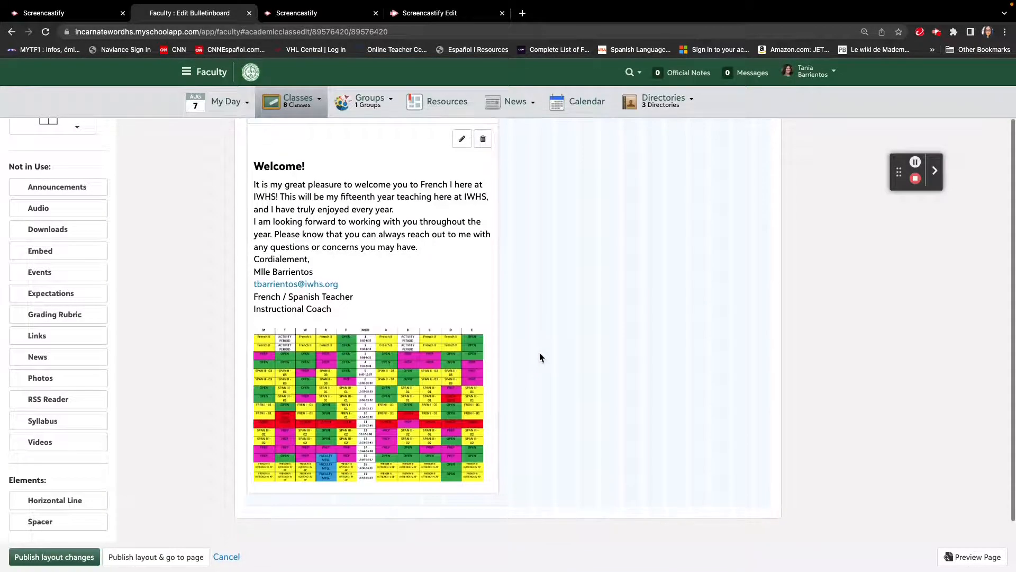
scroll(539, 356, up, 1)
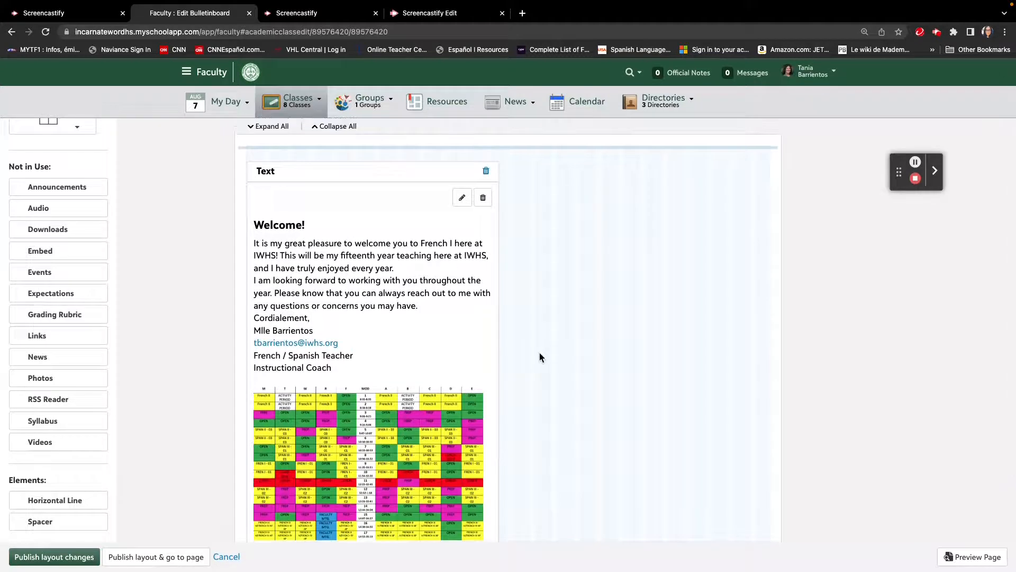
scroll(539, 352, down, 1)
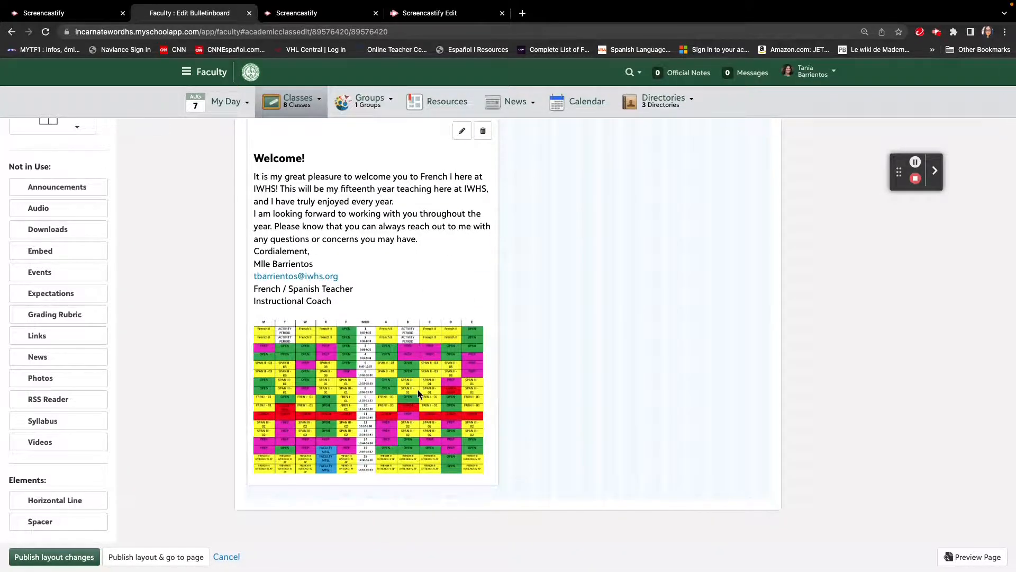
scroll(524, 398, up, 1)
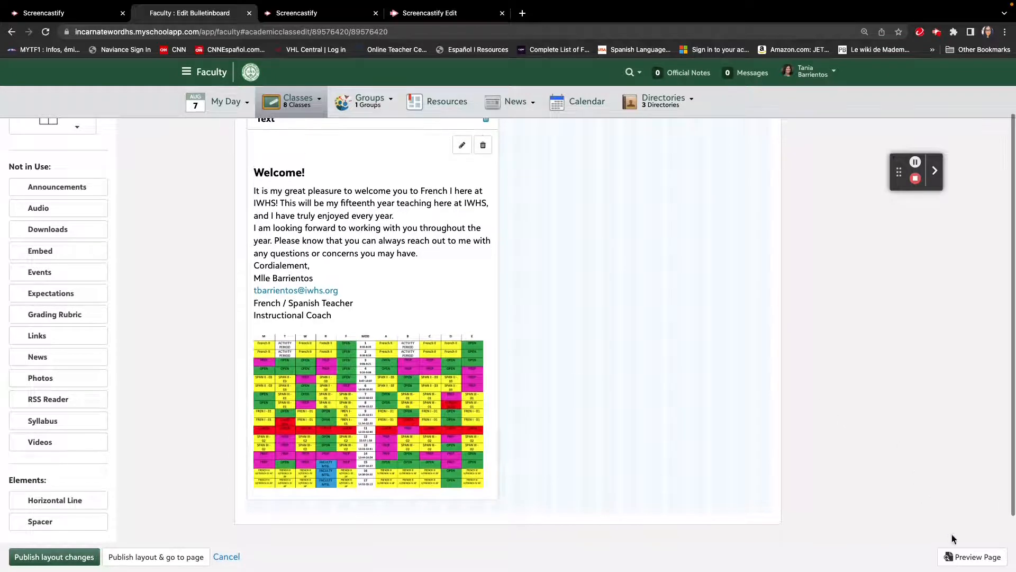
click(971, 557)
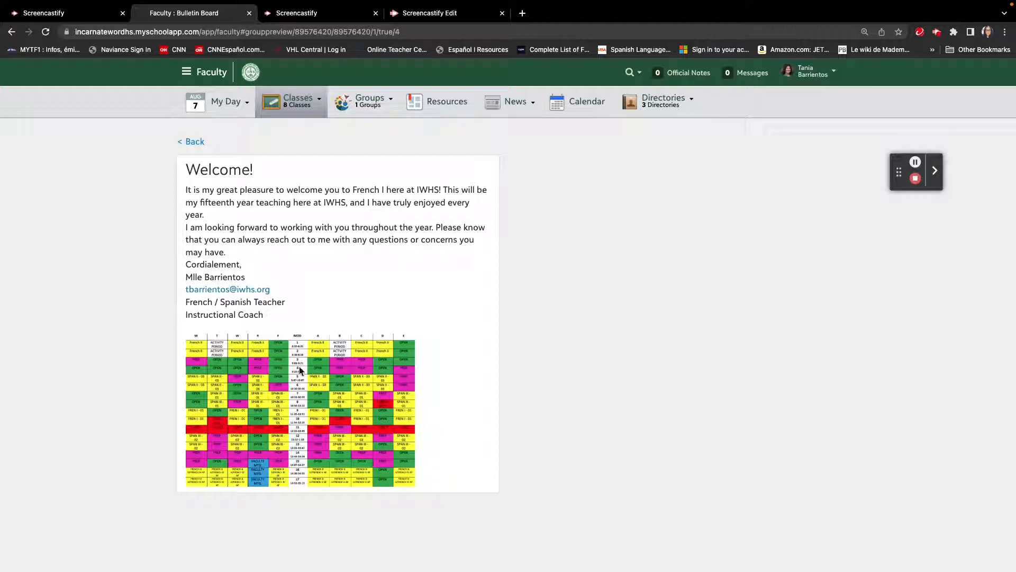
click(195, 143)
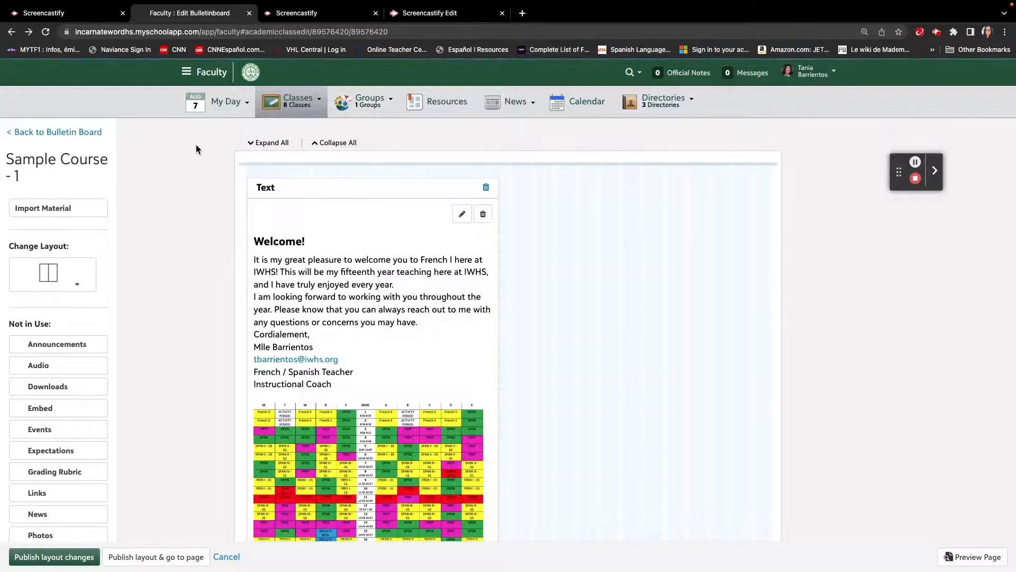
Place an Expectations block in the empty second column of the bulletin board
scroll(179, 227, down, 3)
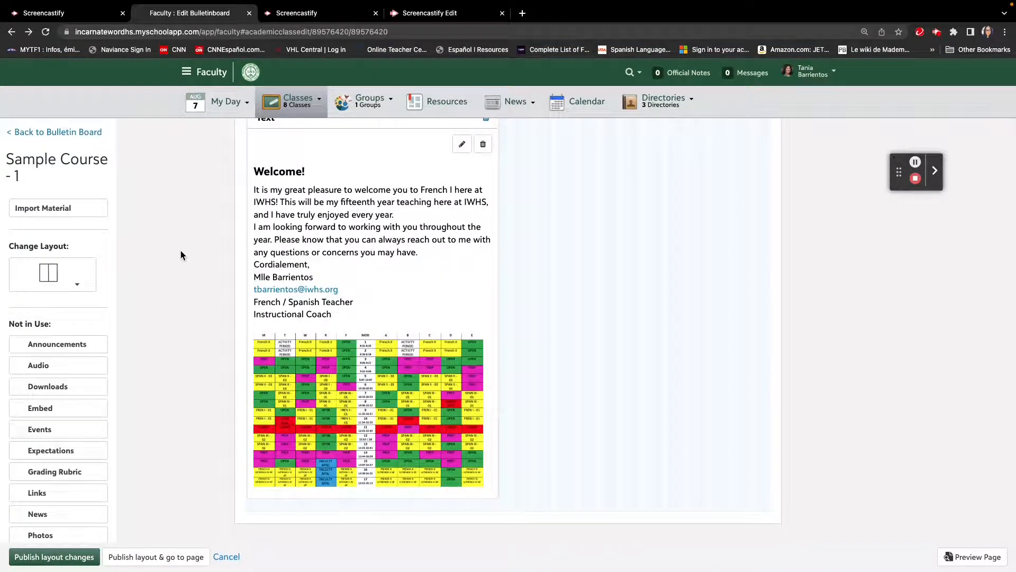
scroll(180, 250, up, 1)
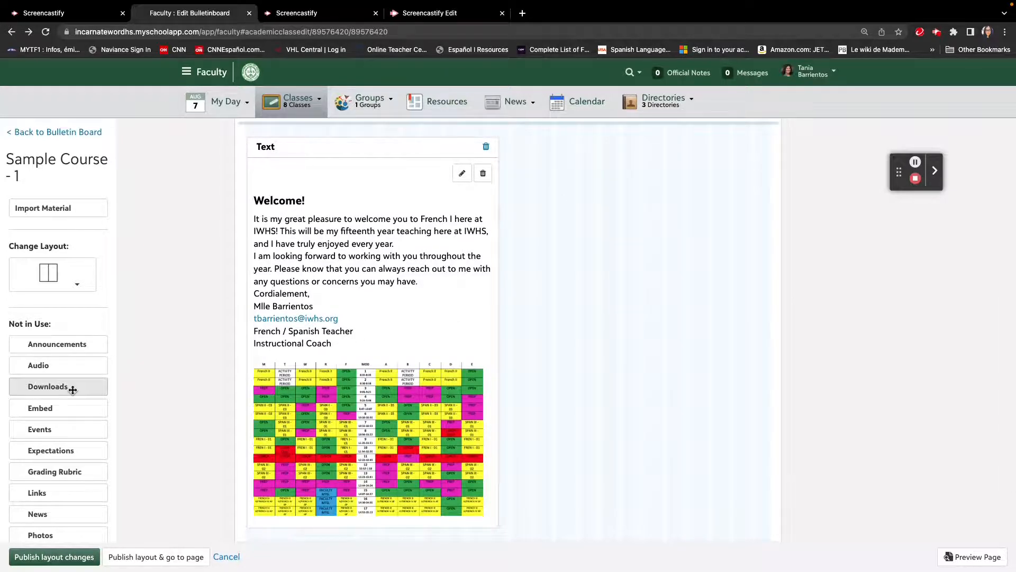
scroll(73, 390, down, 3)
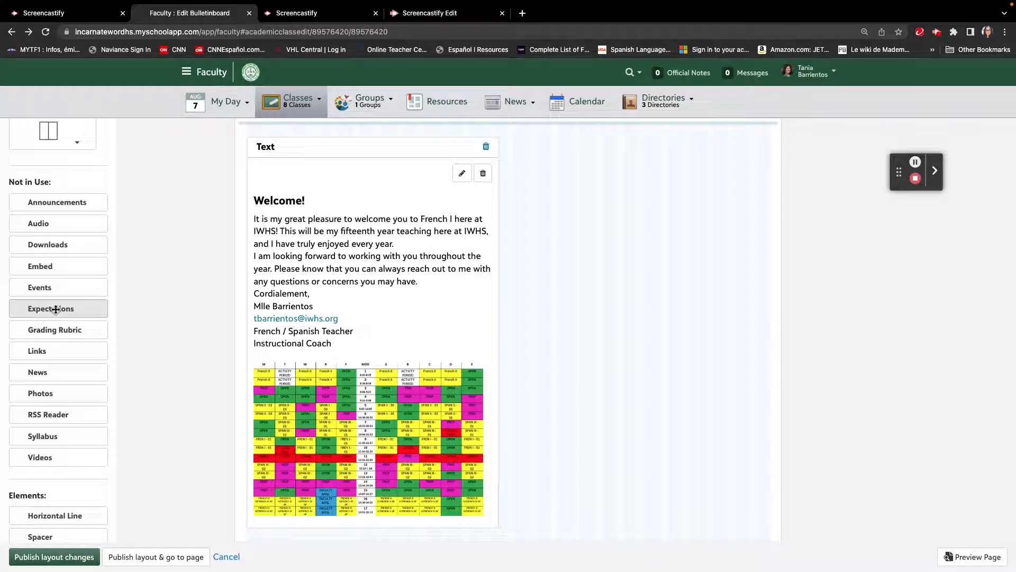
drag(58, 310, 624, 148)
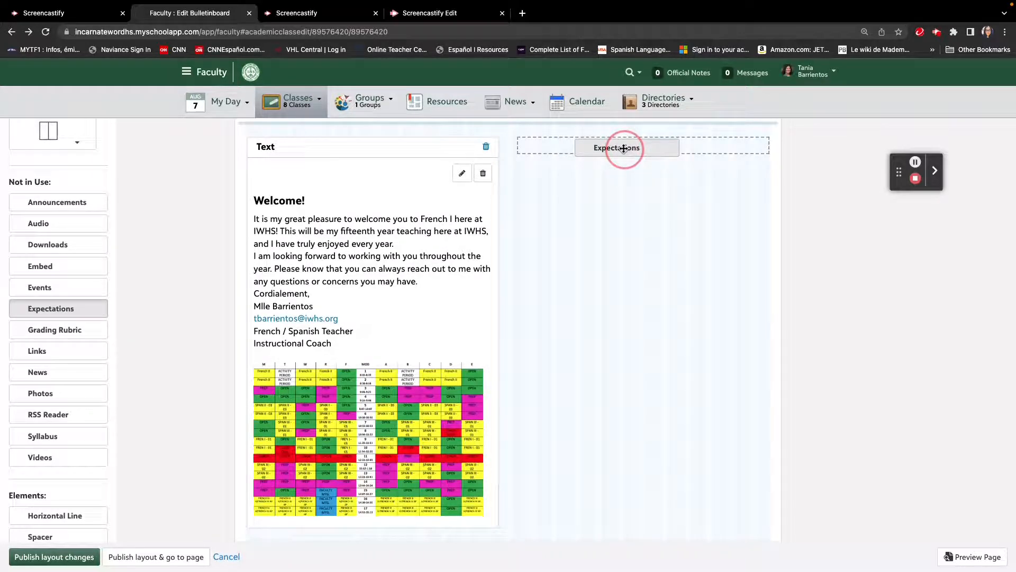
drag(624, 148, 623, 148)
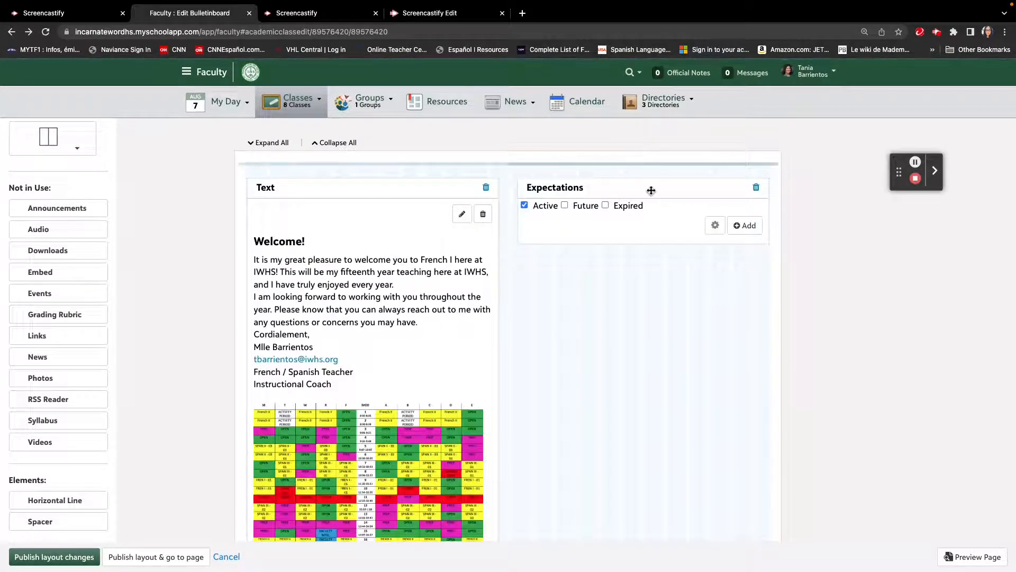
Start a new entry in the Expectations block with the title "Classroom Expectations"
click(741, 228)
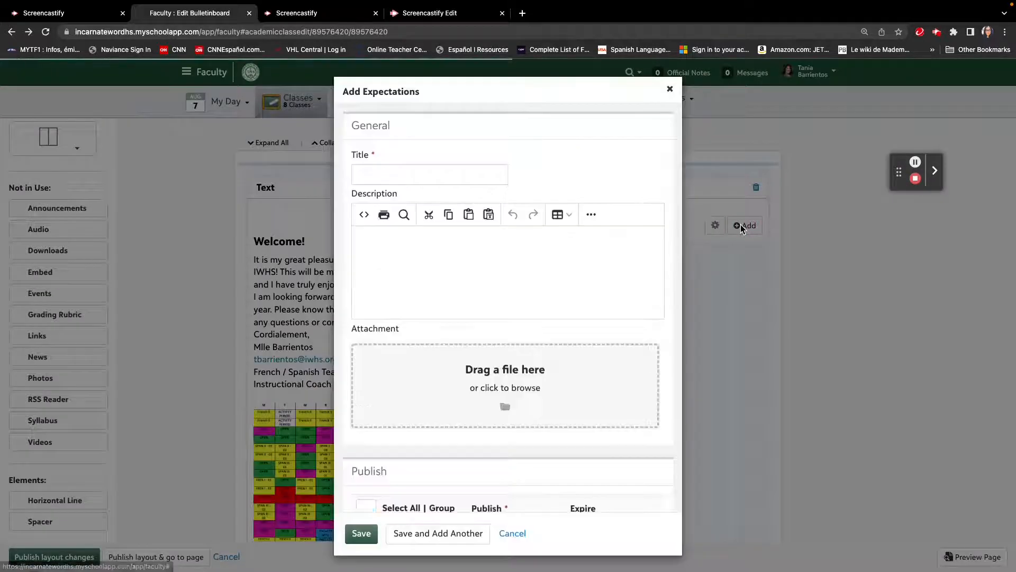
click(419, 177)
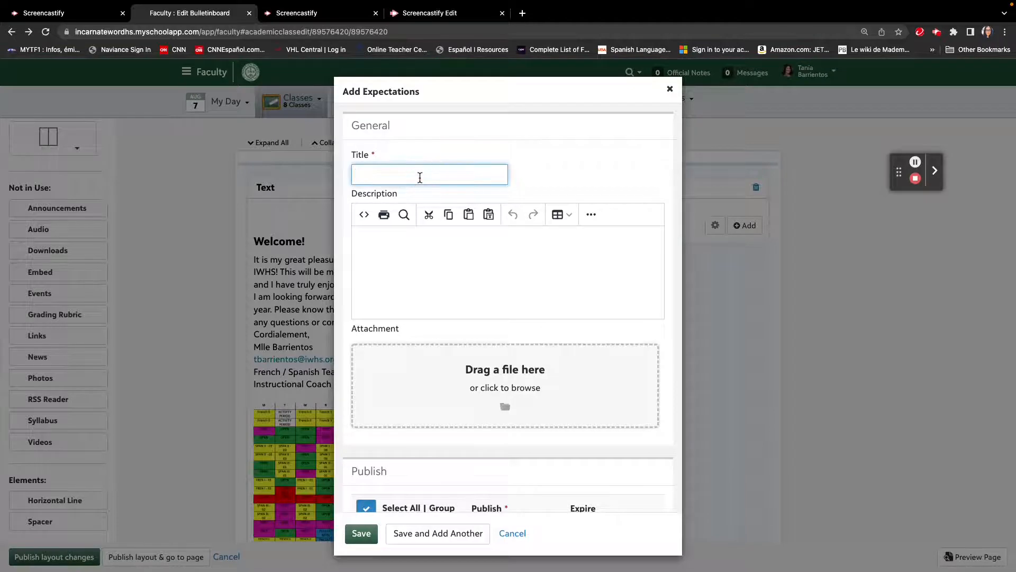
text(Classroom Expectations)
Paste the copied classroom expectations image into the entry's description and look through its contents
click(381, 238)
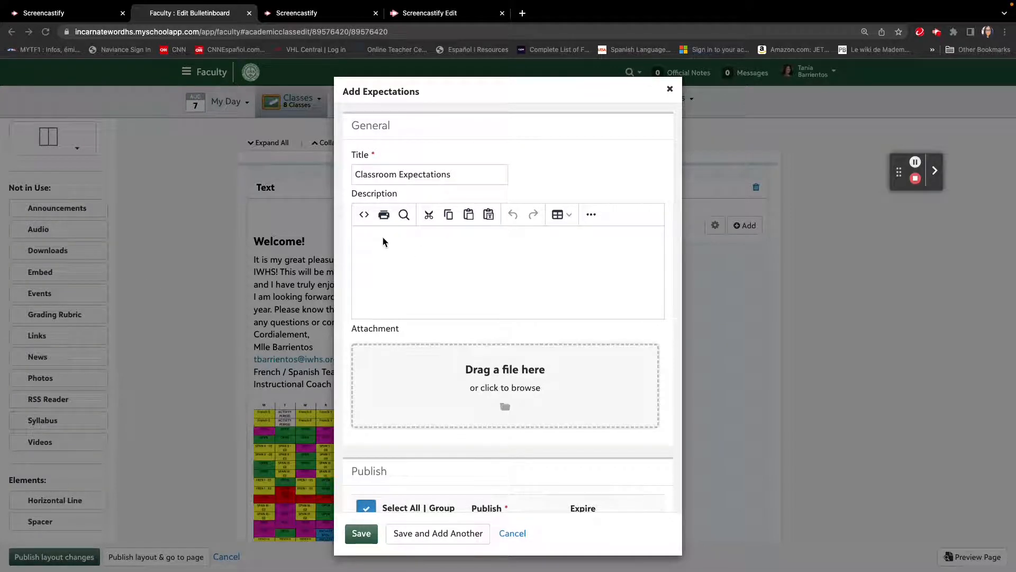
text(Do not take picture(s) of teacher and/or student(s) without consent. Display integrity always. If wearing mask, wear it correctly. Respect physical distancing guidelines. Follow hand washing guidelines and/or sanitizing of hands with hand sanitizer as best you can. Cover your sneezes and/or coughs with your elbow.)
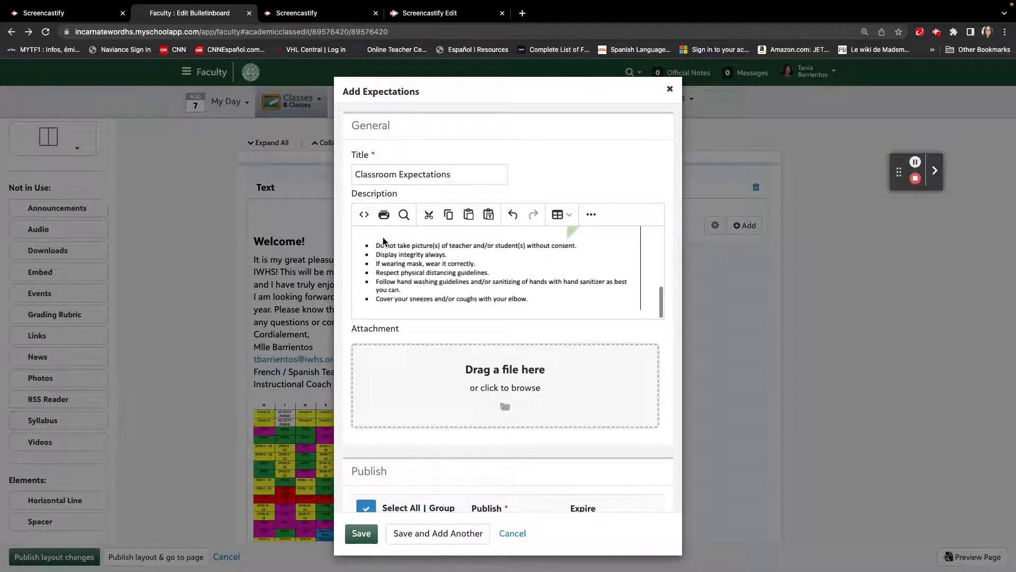
scroll(422, 245, down, 1)
scroll(421, 245, down, 1)
scroll(421, 245, up, 3)
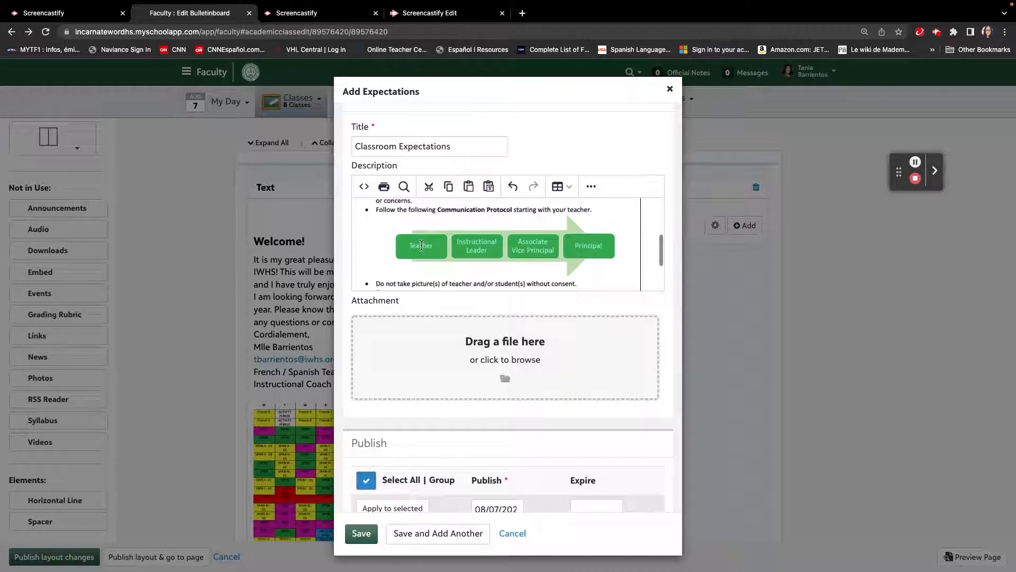
scroll(421, 245, down, 1)
scroll(421, 245, down, 2)
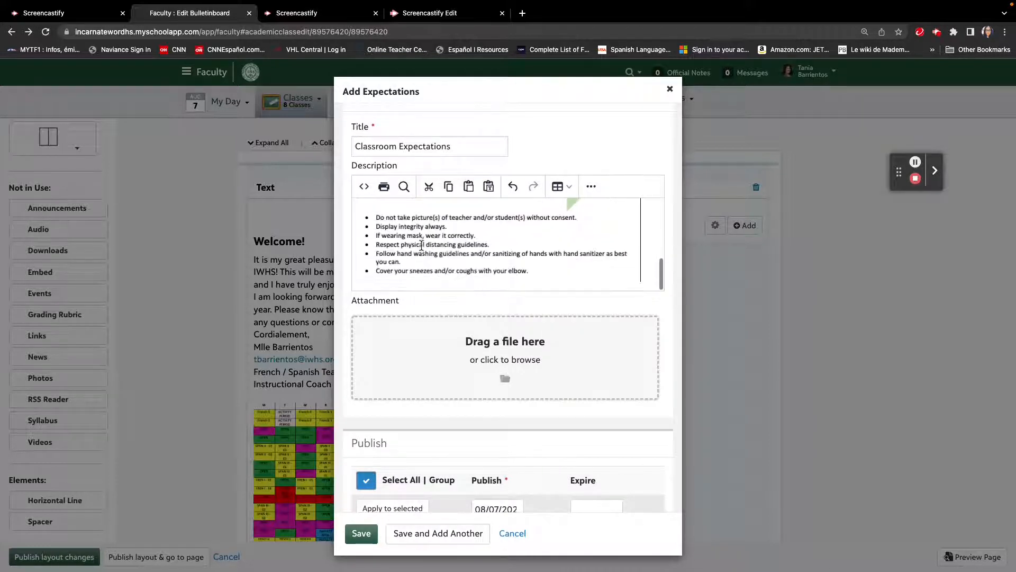
Shrink the pasted expectations image proportionally within the description
click(496, 253)
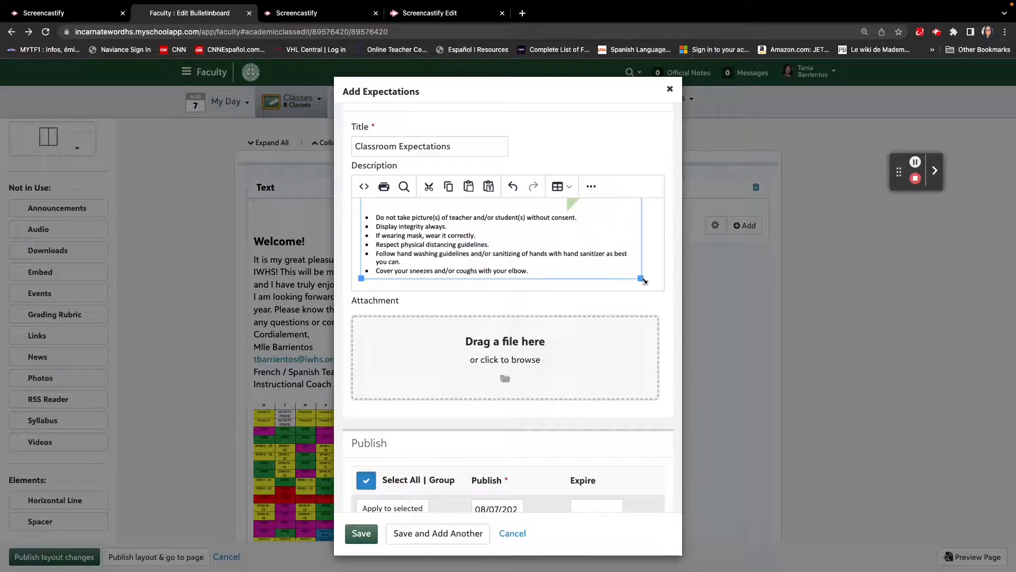
drag(640, 278, 581, 264)
click(622, 272)
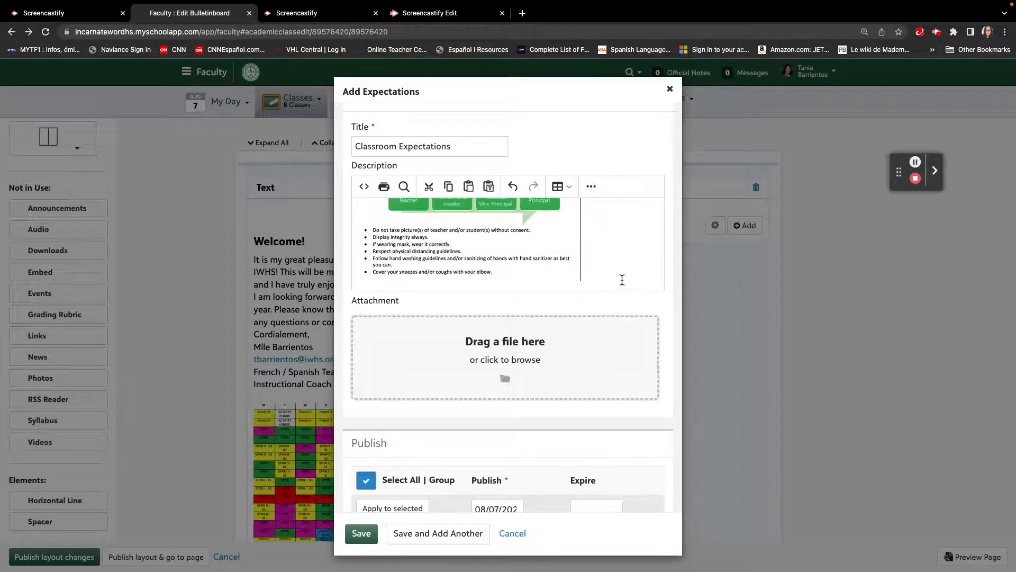
Set the expiration date in the group-wide publish row to 06/02/2023
scroll(577, 341, down, 1)
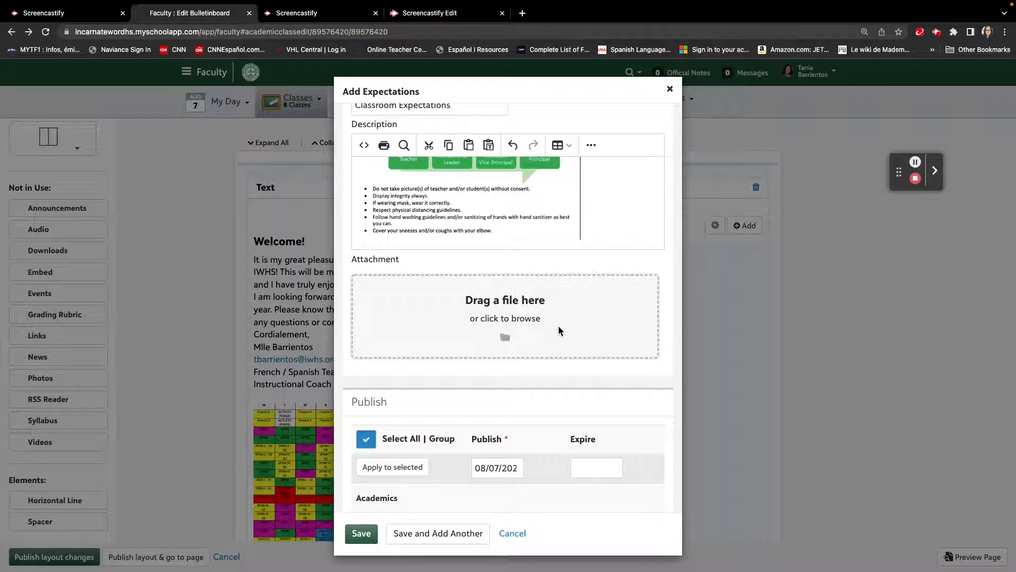
scroll(558, 330, down, 3)
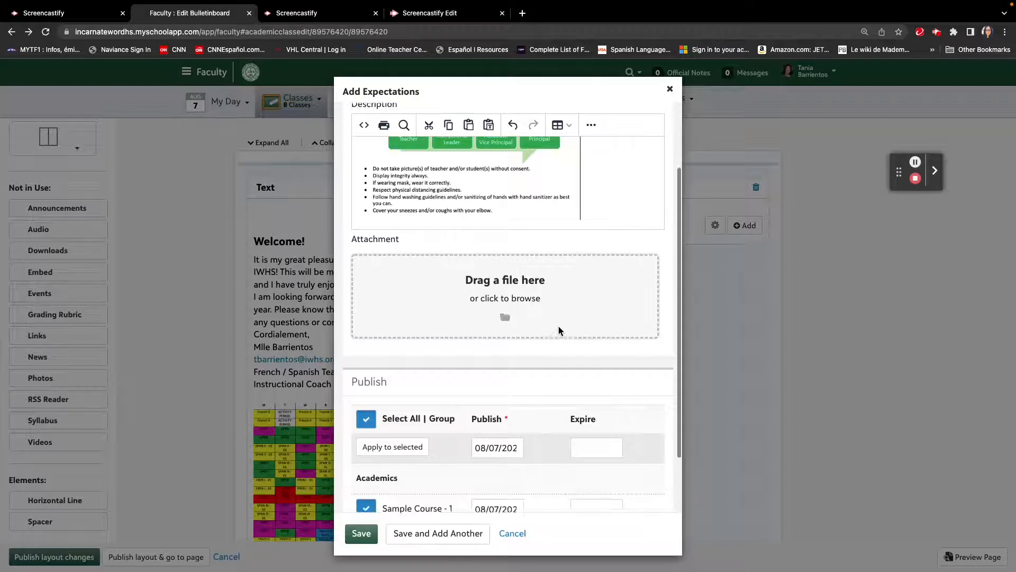
scroll(558, 329, down, 2)
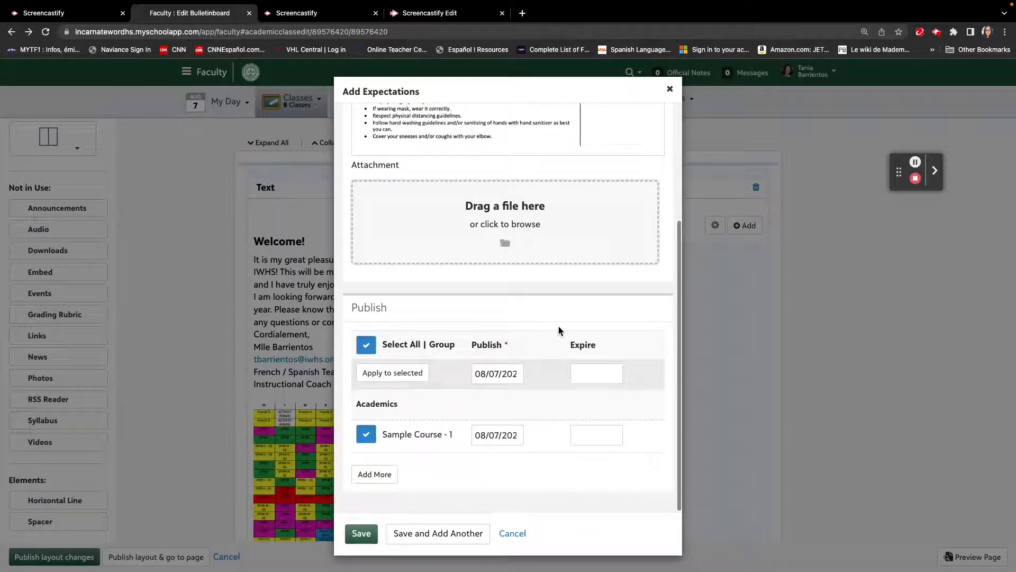
click(582, 372)
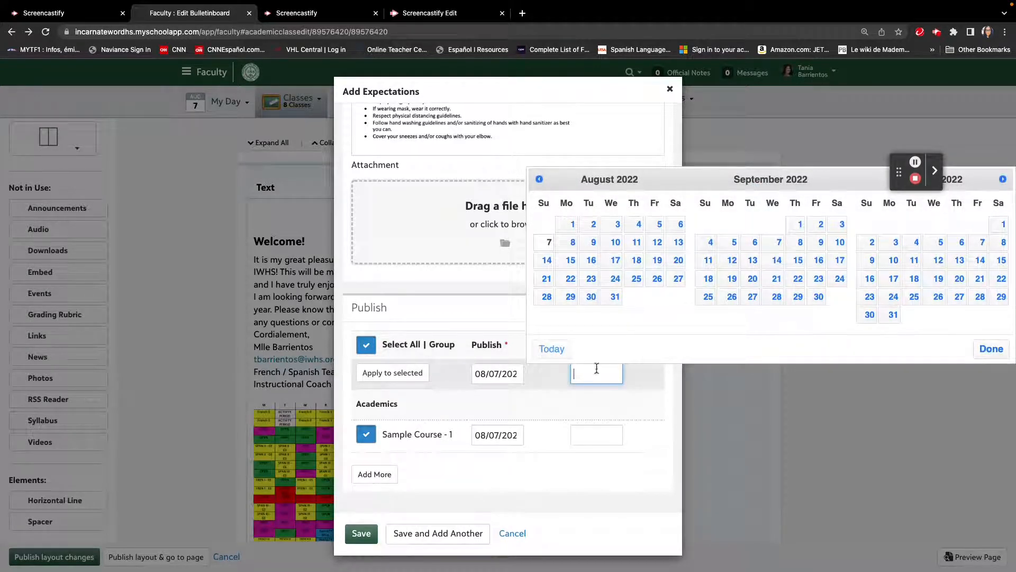
drag(899, 170, 897, 130)
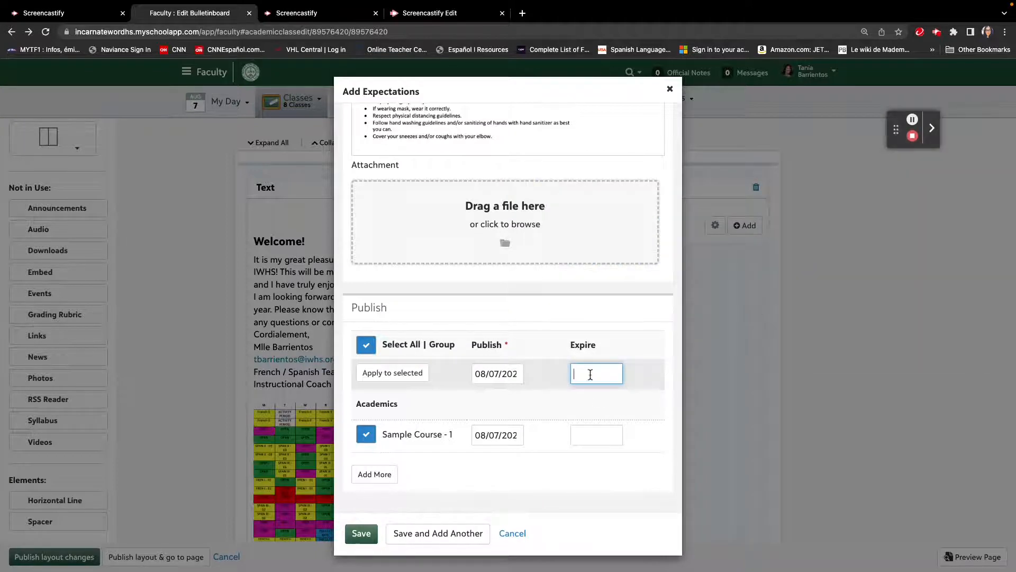
click(517, 375)
click(582, 372)
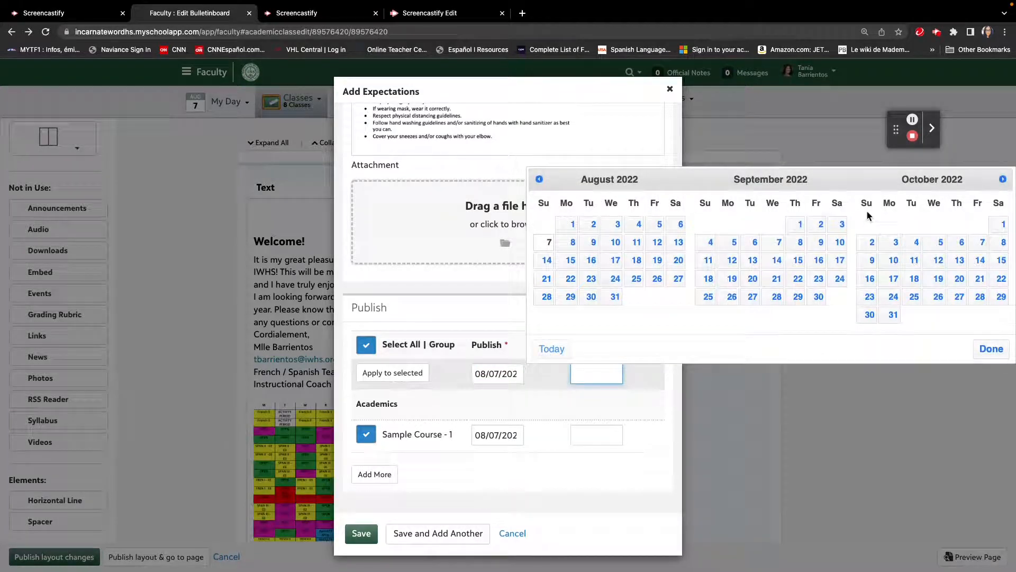
click(1003, 179)
click(1002, 179)
click(1003, 179)
click(819, 224)
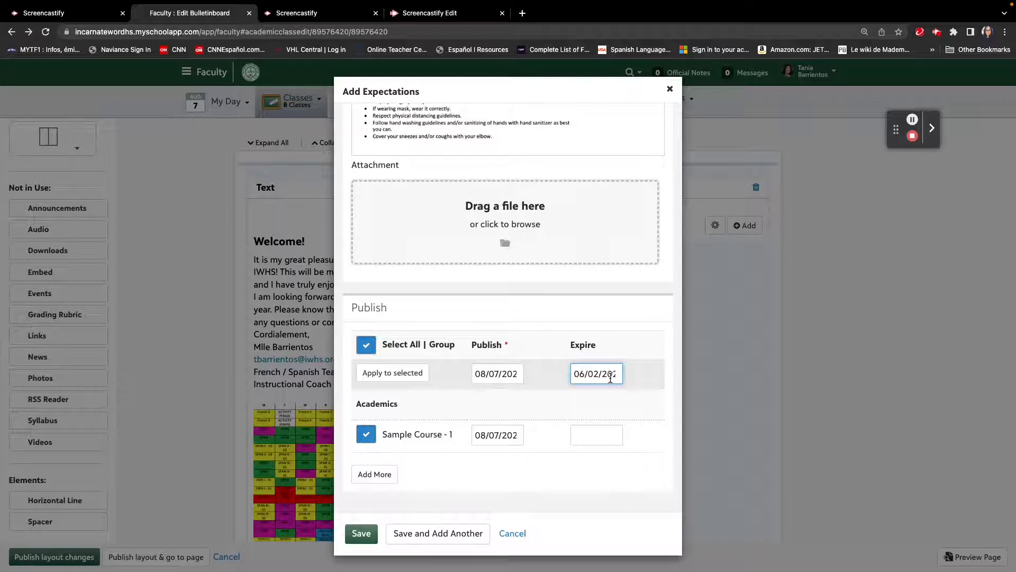
scroll(557, 420, up, 1)
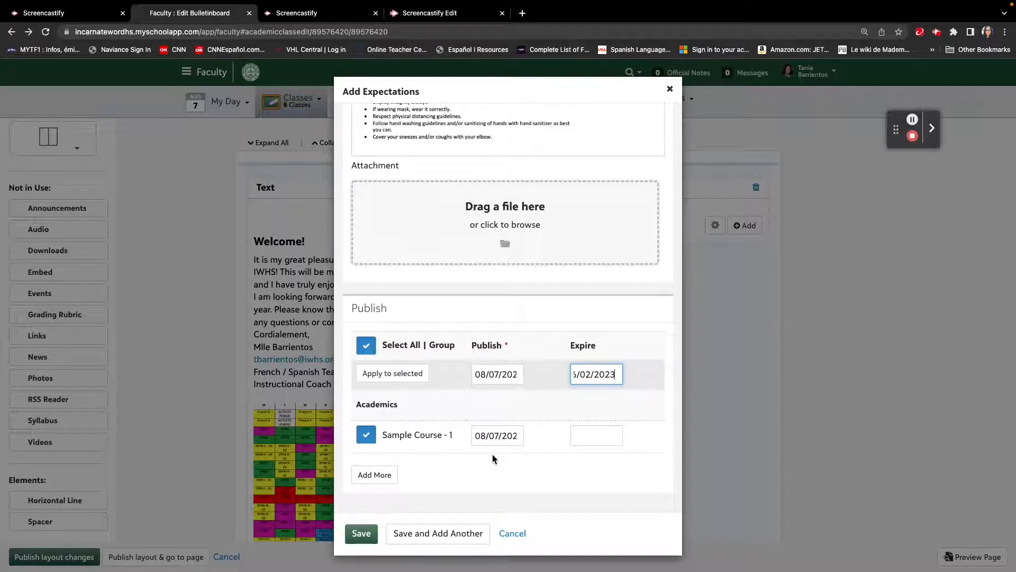
Try to add all Foreign Language - Incarnate Word HS classes as publish targets for the Classroom Expectations entry
click(387, 476)
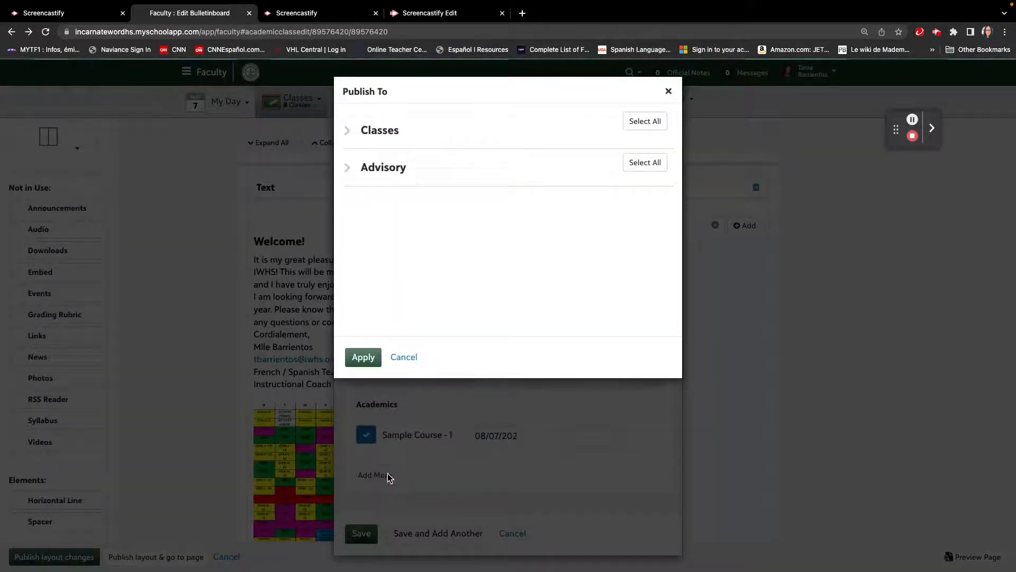
click(365, 135)
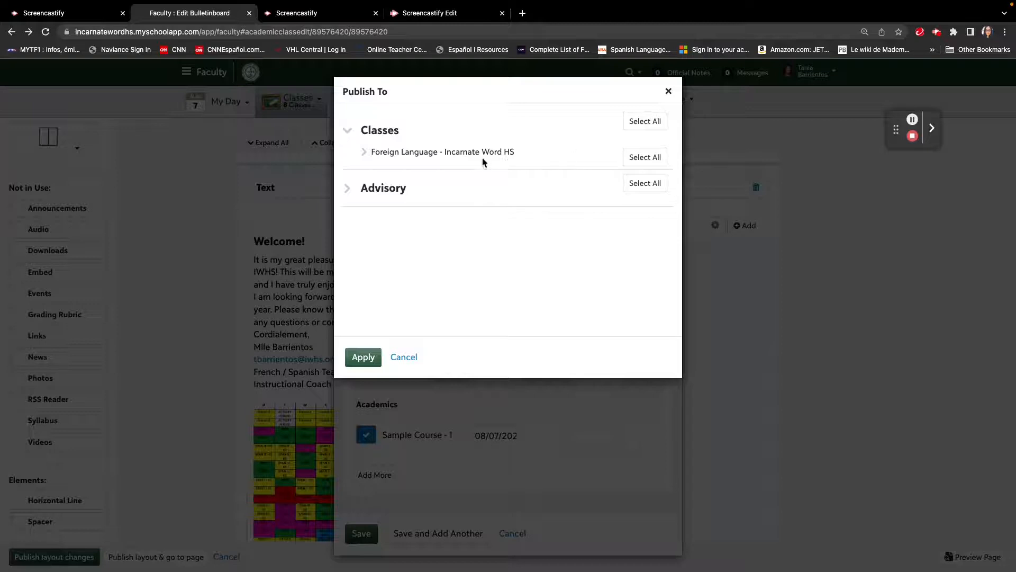
click(635, 157)
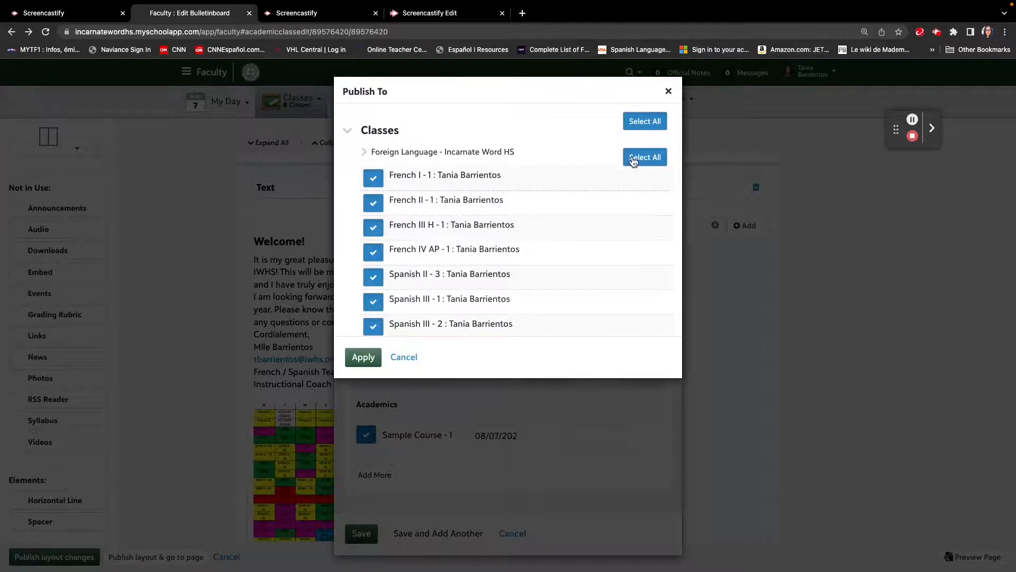
scroll(563, 214, down, 2)
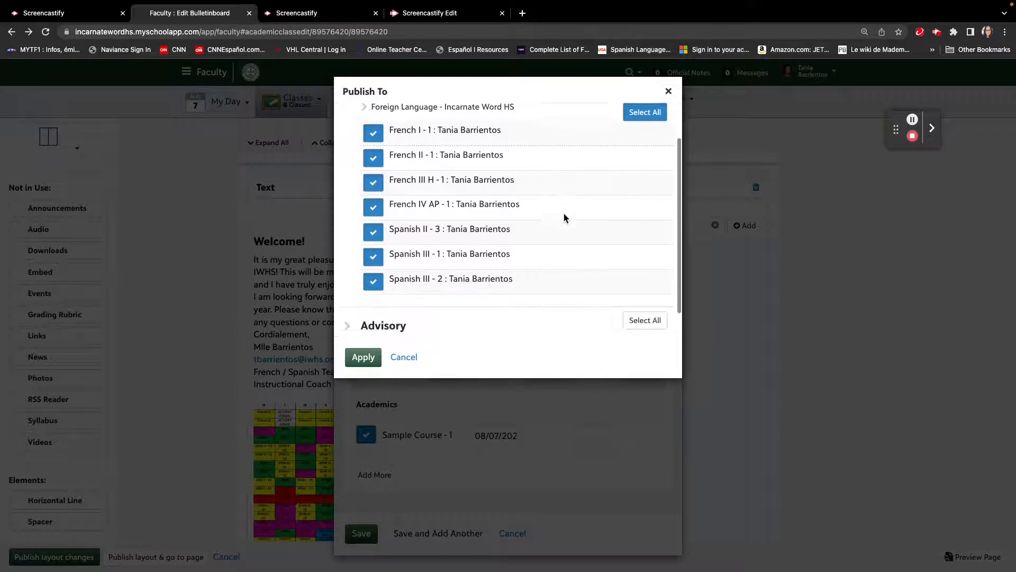
scroll(560, 221, up, 2)
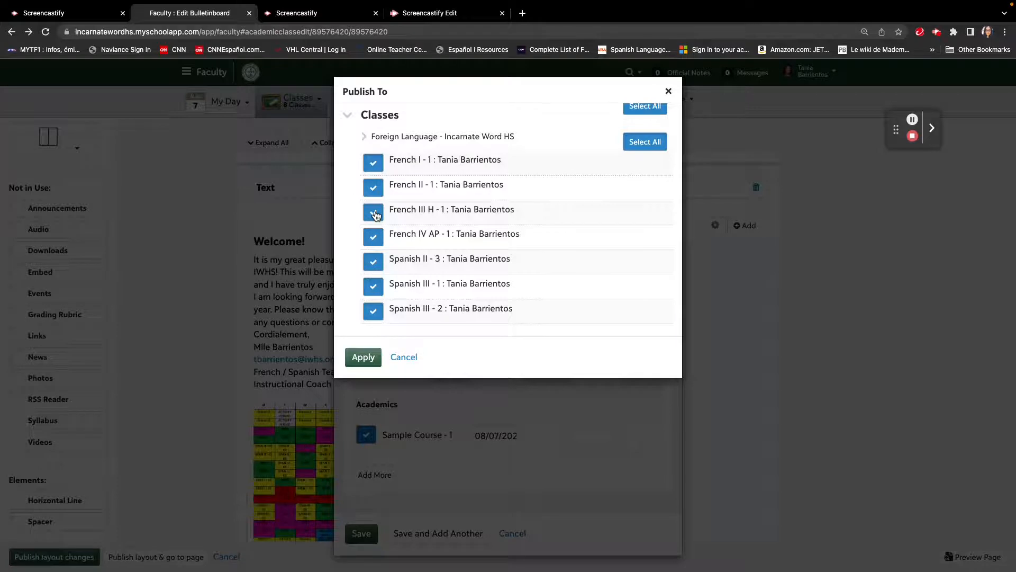
scroll(387, 264, up, 1)
scroll(387, 263, down, 3)
scroll(388, 264, up, 3)
scroll(387, 270, down, 1)
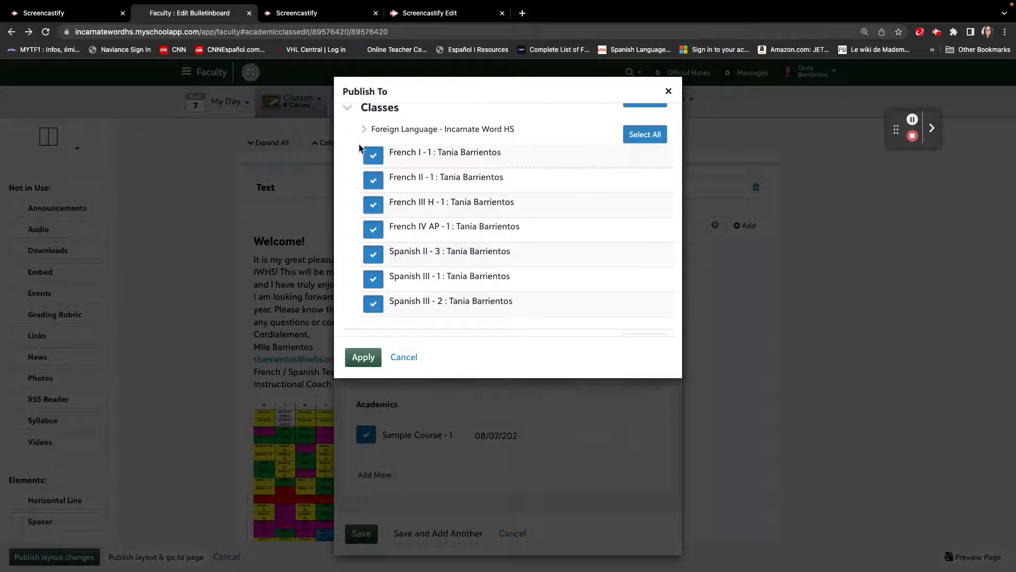
Deselect the four French classes and Spanish II - 3, keeping only the Spanish III sections, and discard the class selection
click(373, 155)
click(374, 181)
click(374, 205)
click(373, 229)
click(375, 254)
scroll(440, 275, up, 1)
scroll(443, 306, up, 1)
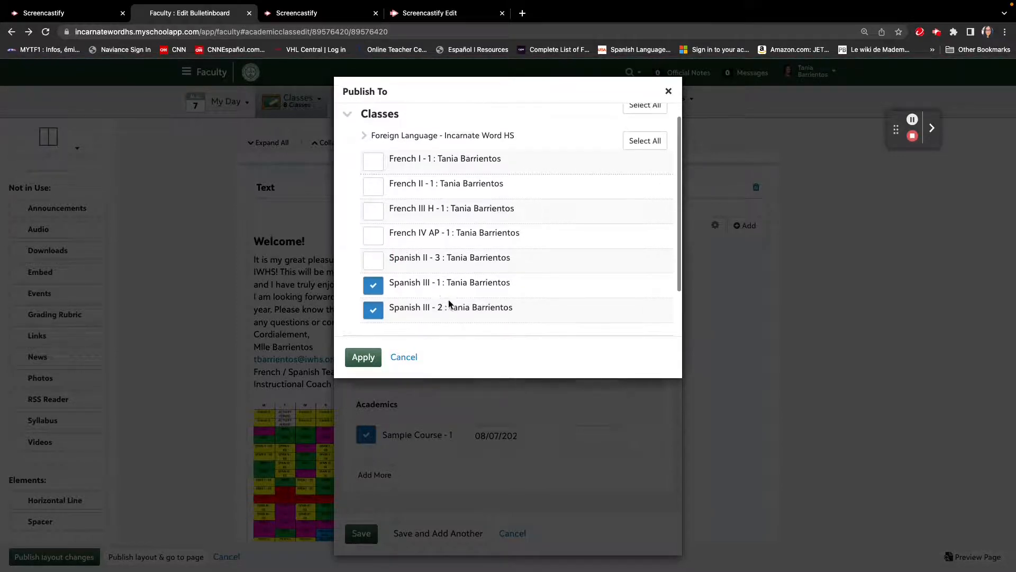
scroll(384, 292, down, 1)
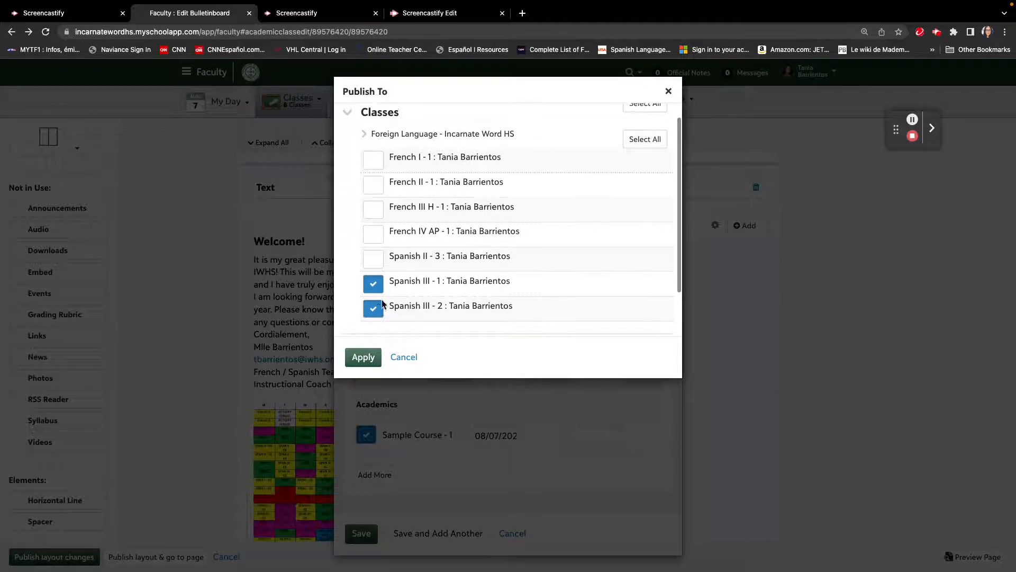
scroll(384, 299, down, 1)
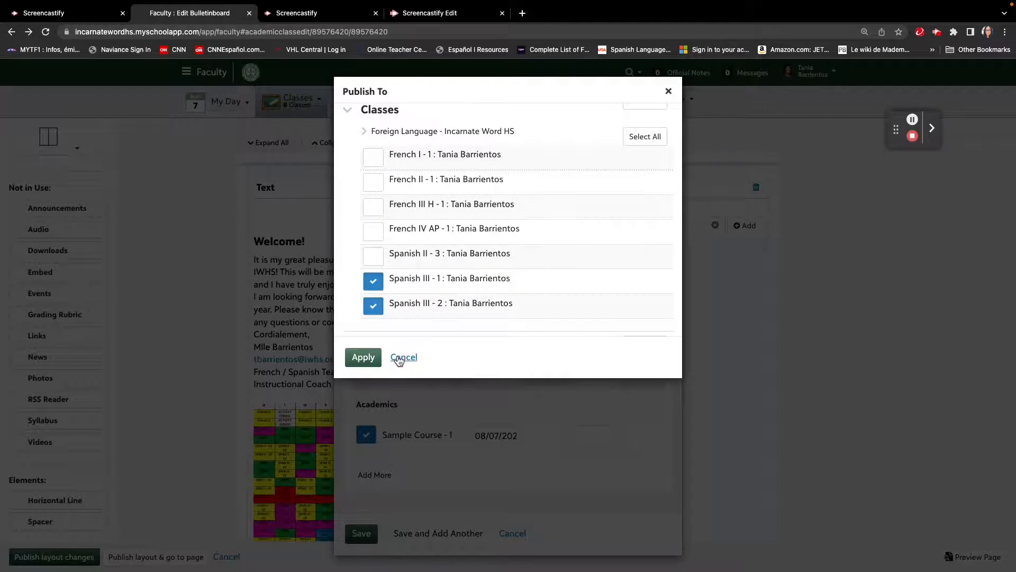
click(399, 359)
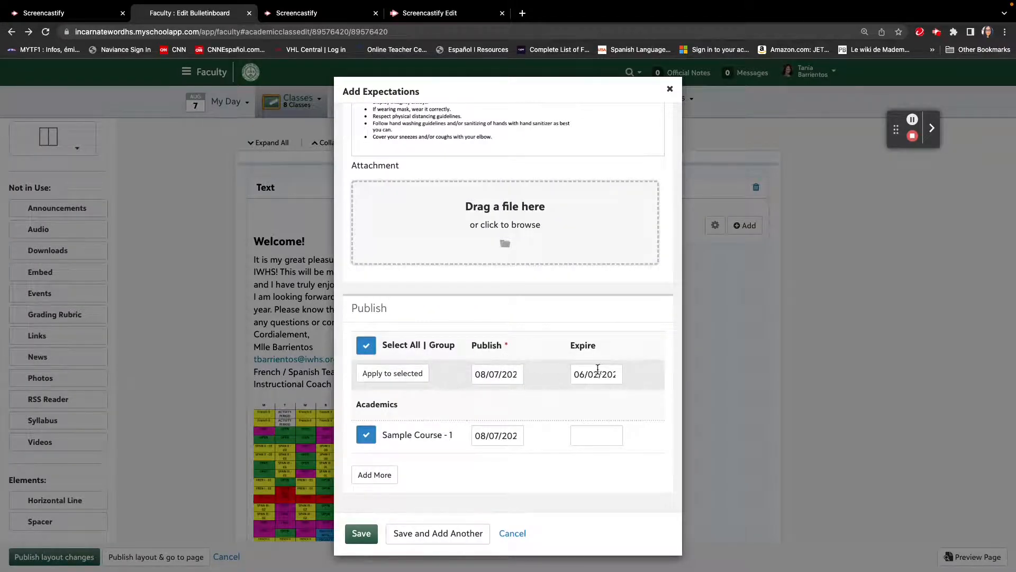
Apply the group-wide publish and expiration dates to Sample Course - 1 and save the Classroom Expectations entry
click(409, 376)
scroll(597, 437, down, 1)
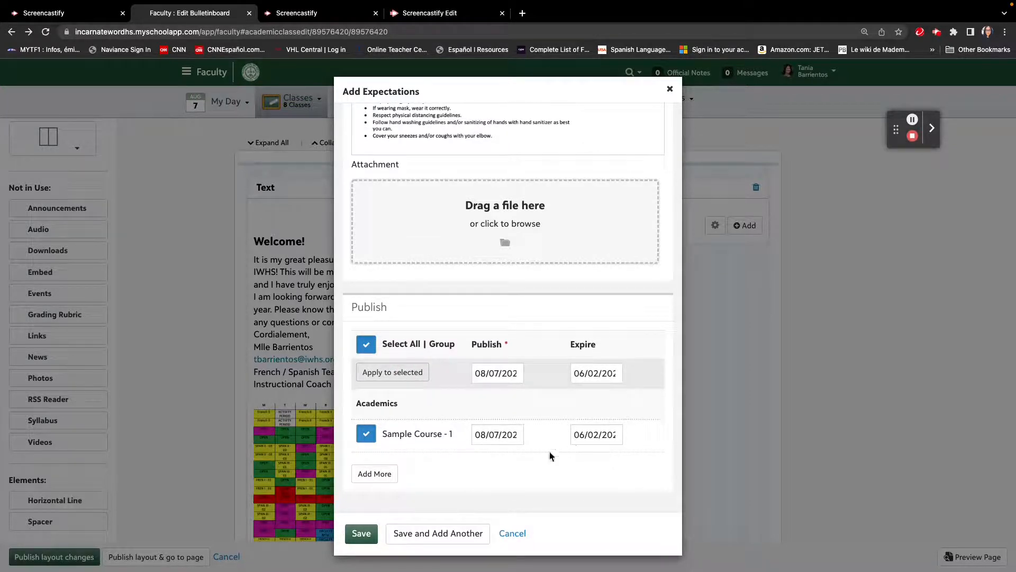
scroll(453, 471, up, 1)
click(353, 535)
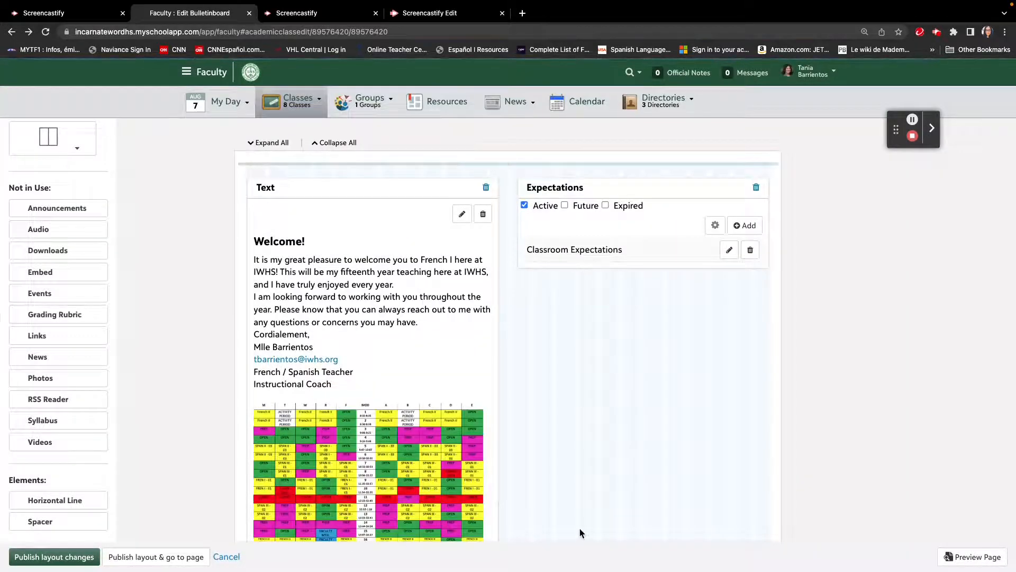
Preview the bulletin board page with its Welcome! and Expectations blocks, and return to the layout editor
click(960, 560)
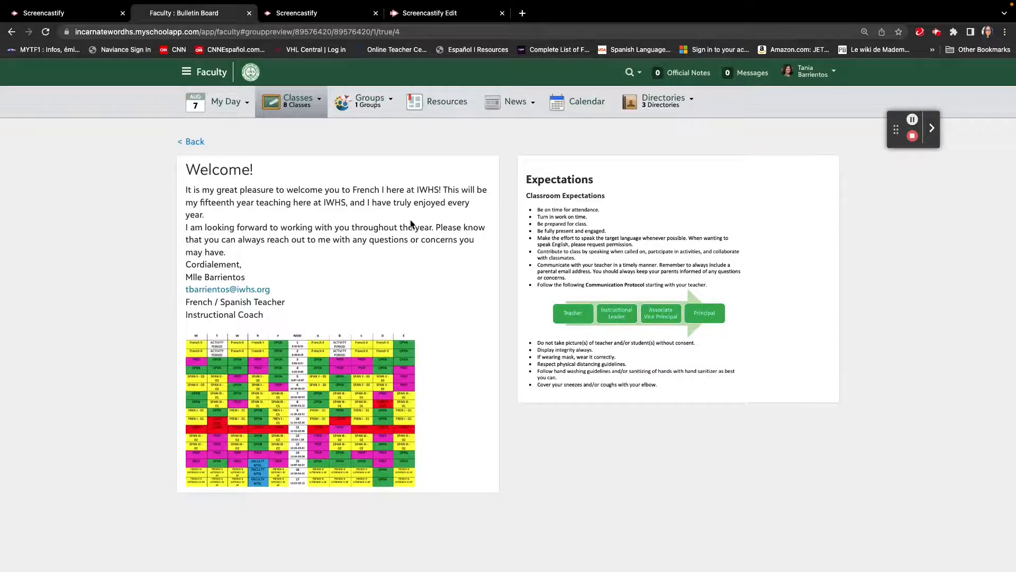
click(189, 142)
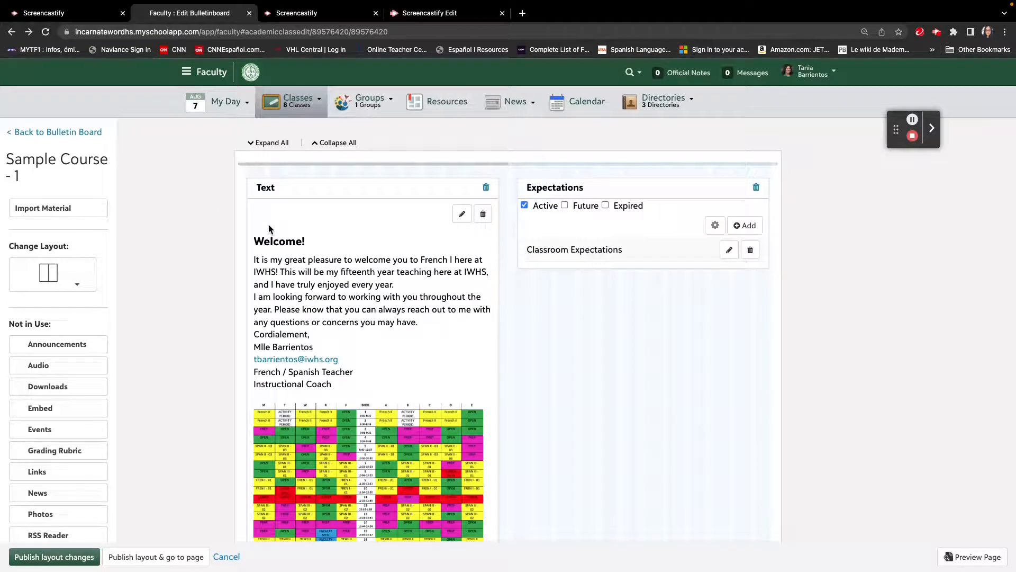
scroll(204, 287, down, 3)
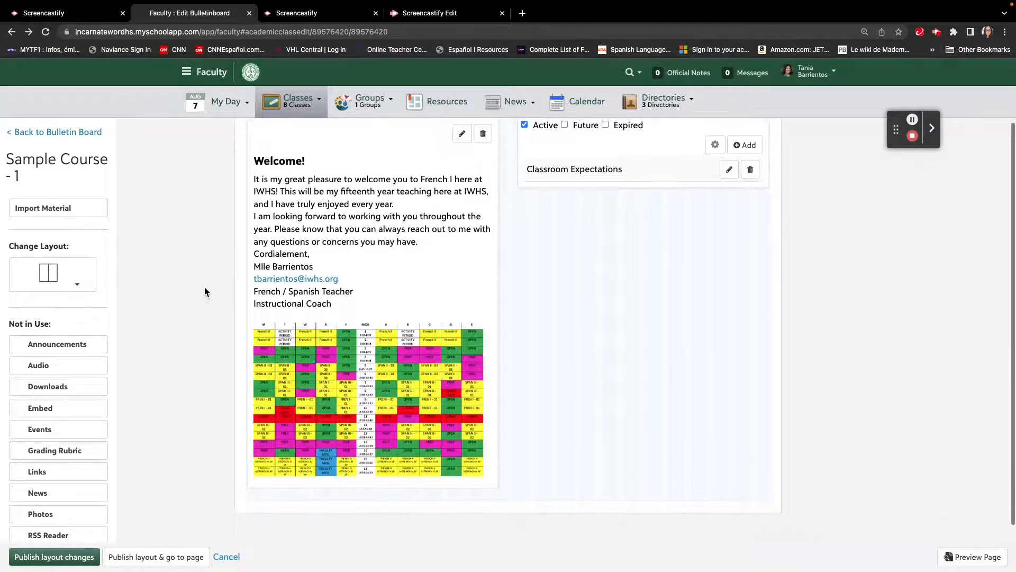
scroll(179, 307, up, 3)
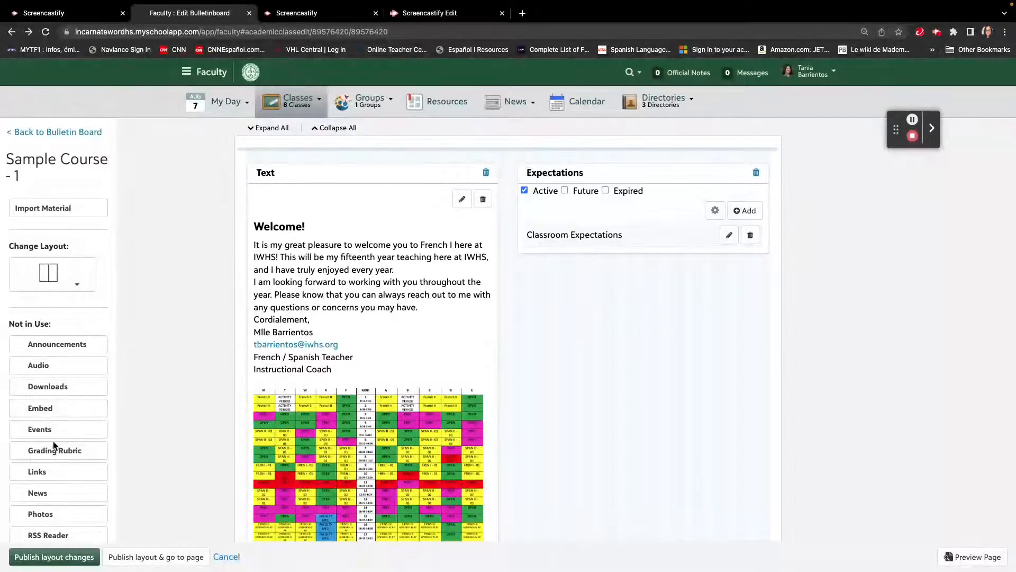
Add the unused Syllabus block to the first column, beneath the Welcome! text block
scroll(53, 446, down, 3)
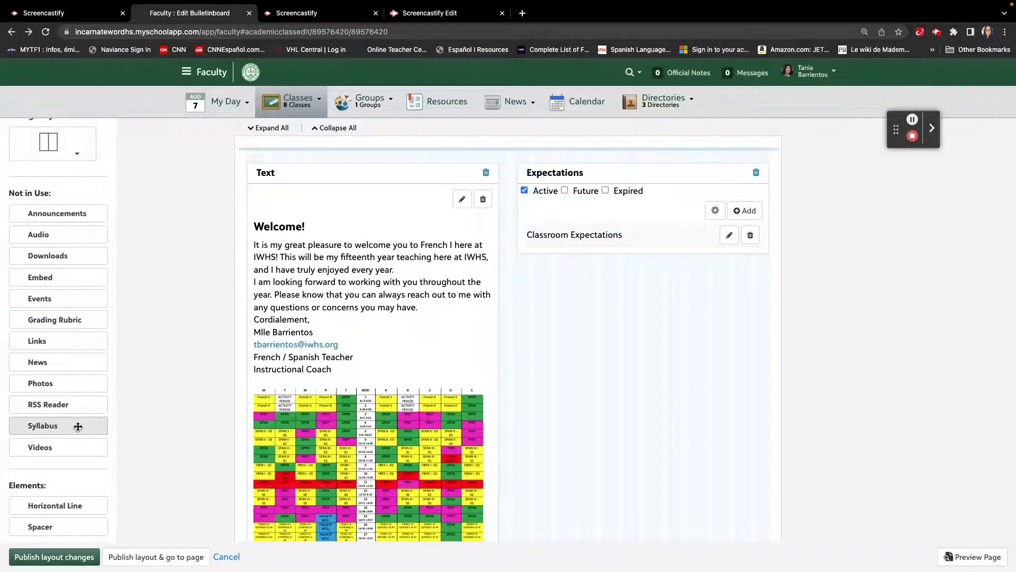
drag(65, 423, 357, 449)
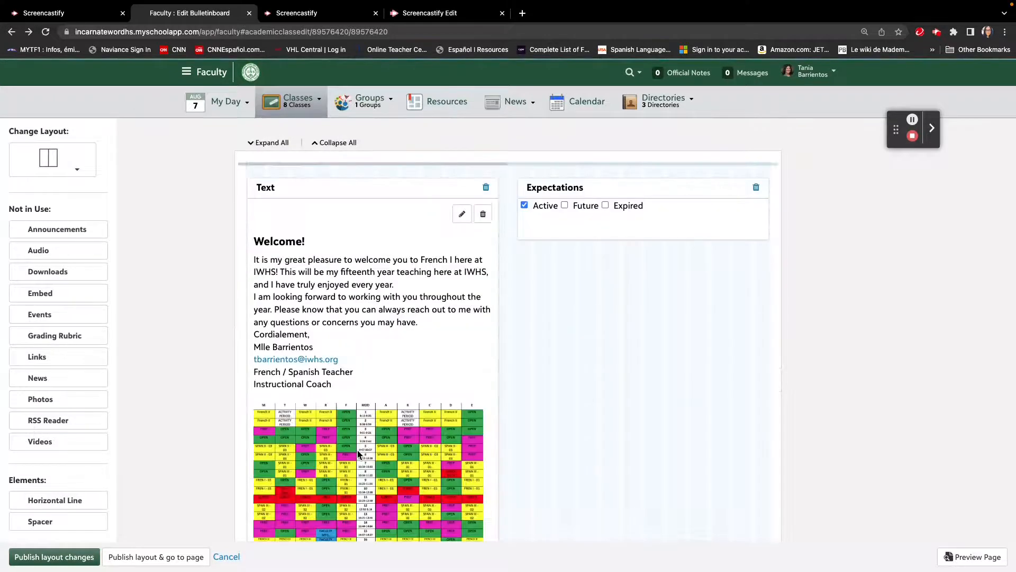
scroll(357, 450, down, 3)
scroll(358, 449, down, 2)
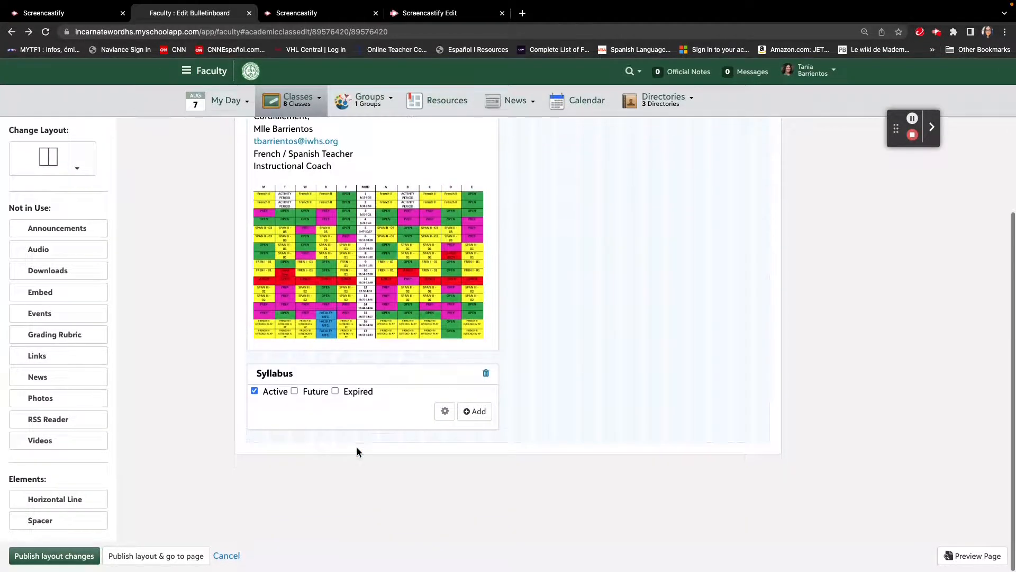
Start a new entry in the Syllabus block with the title "Sample Course Syllabus", leaving the description empty
click(478, 416)
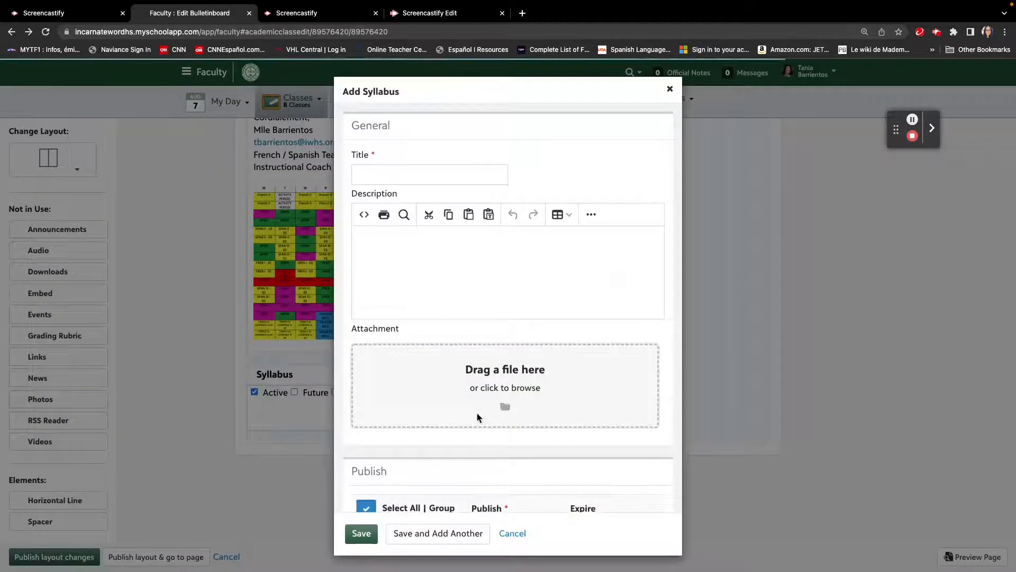
click(384, 177)
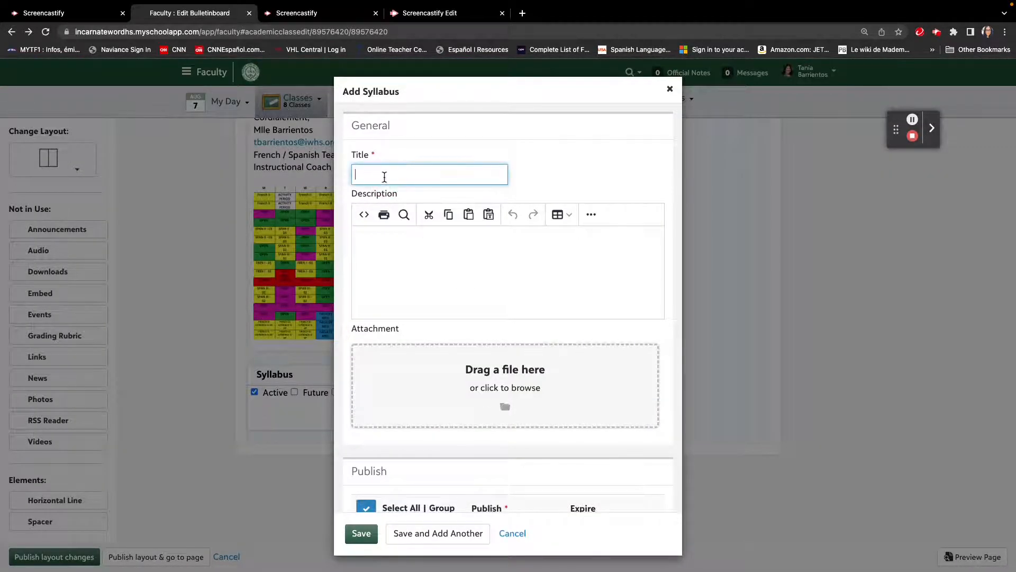
text(Sample Course Syllabus)
click(453, 282)
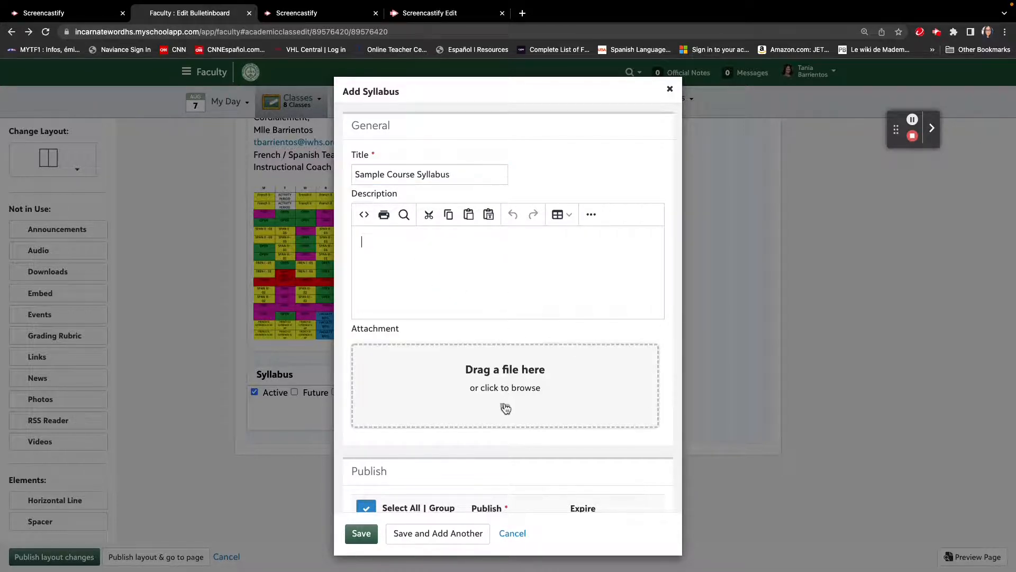
Attach the file FrenchI_Syllabus 2021_2022.pdf from the 21-22 French I folder to the syllabus entry
scroll(505, 407, down, 1)
click(504, 381)
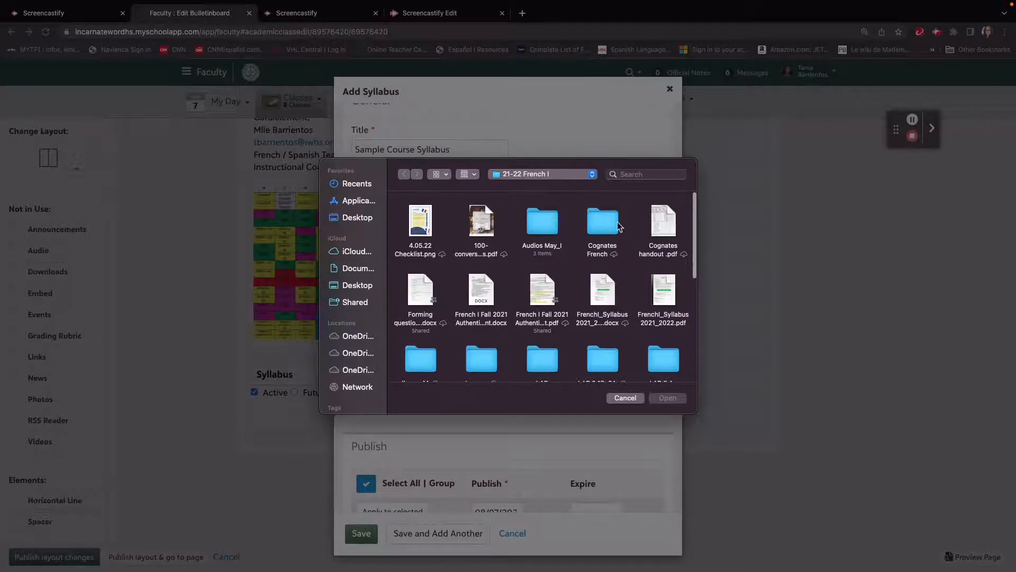
double_click(663, 286)
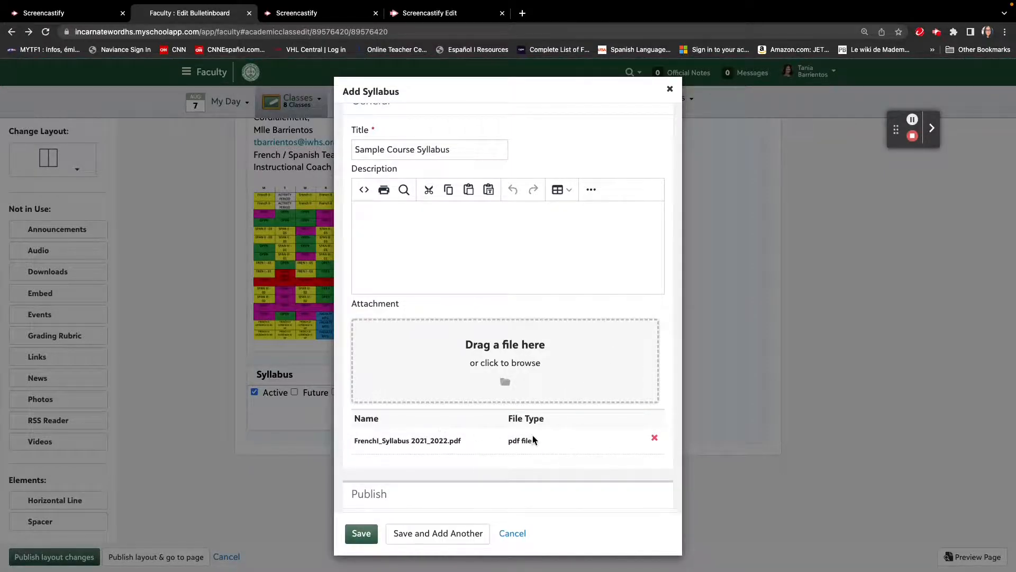
Set the syllabus entry's group-wide expiration date to 06/02/2023
scroll(532, 440, down, 3)
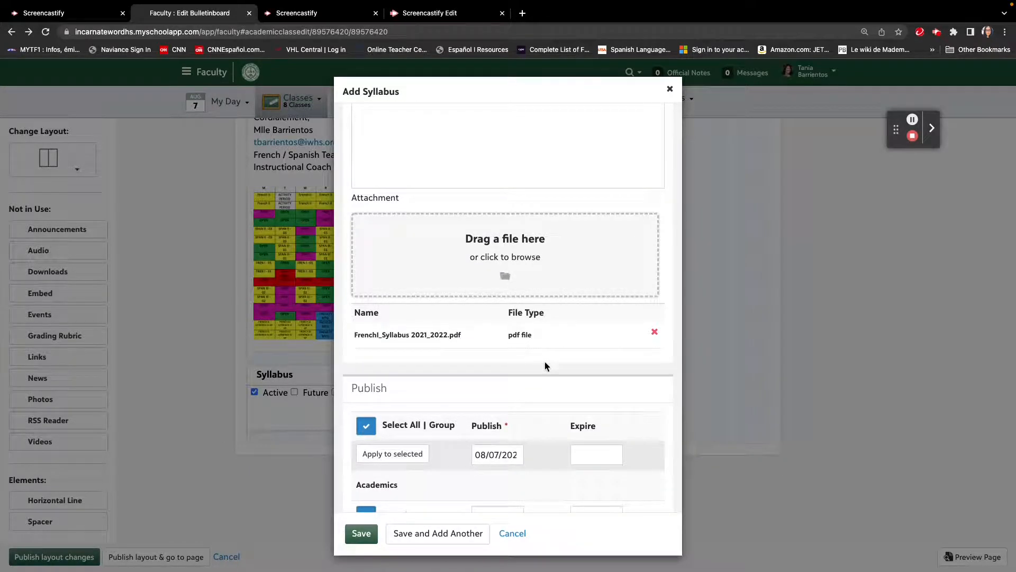
click(581, 453)
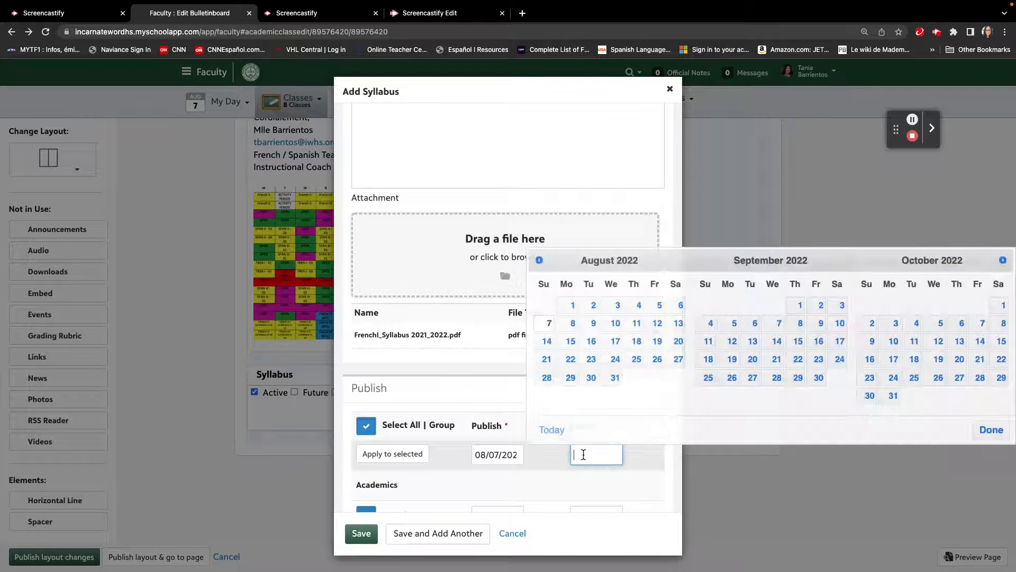
click(1002, 259)
click(1002, 260)
click(1003, 260)
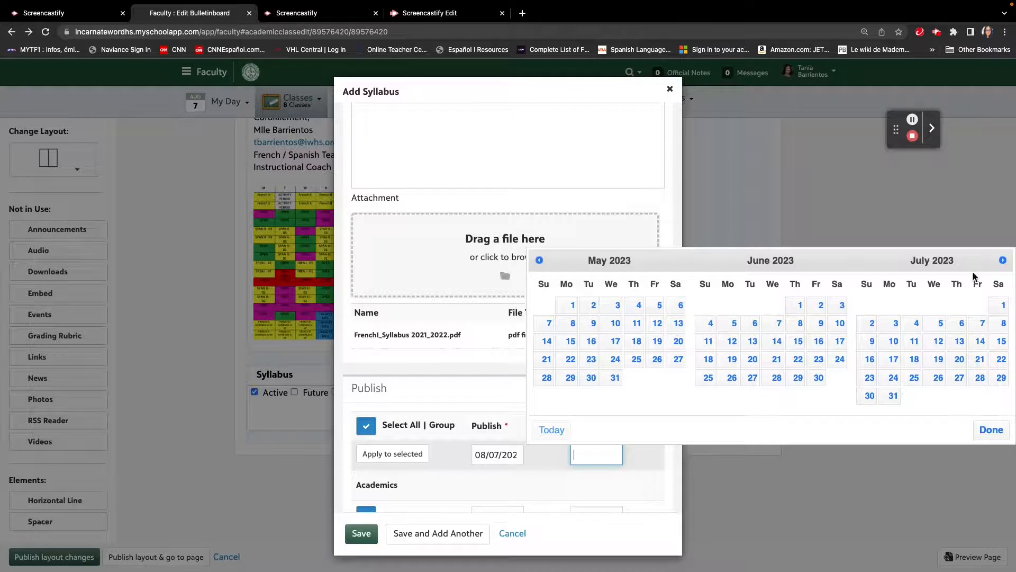
click(820, 307)
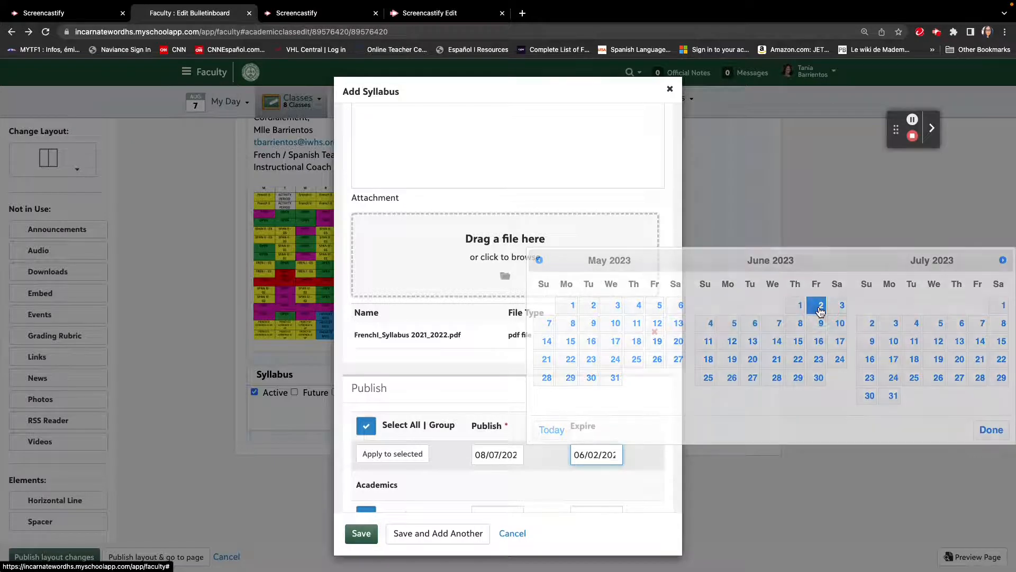
scroll(607, 394, down, 1)
scroll(607, 394, down, 1)
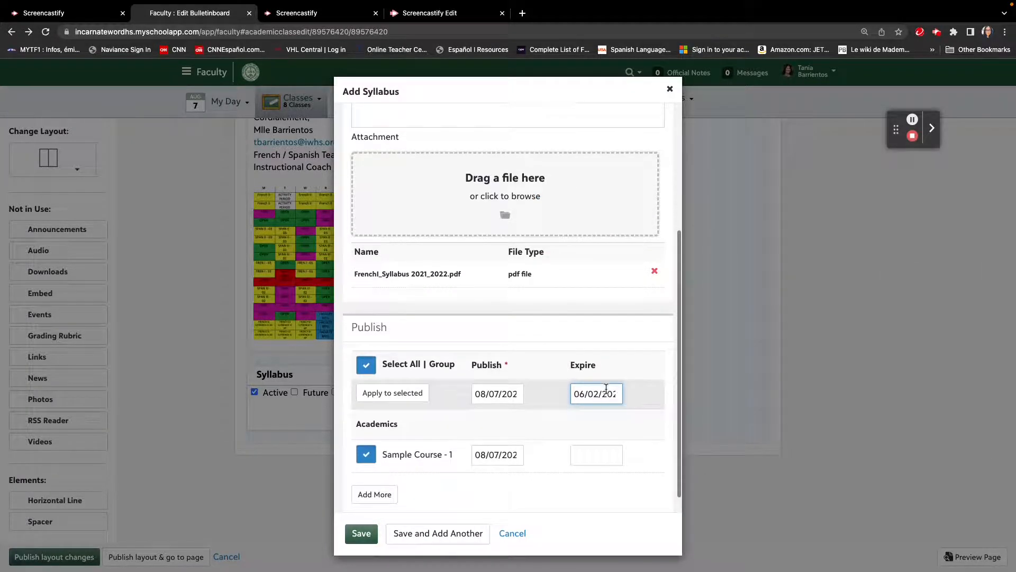
Review the Foreign Language classes offered as additional publish targets for the syllabus, and close the list without selecting any
click(385, 494)
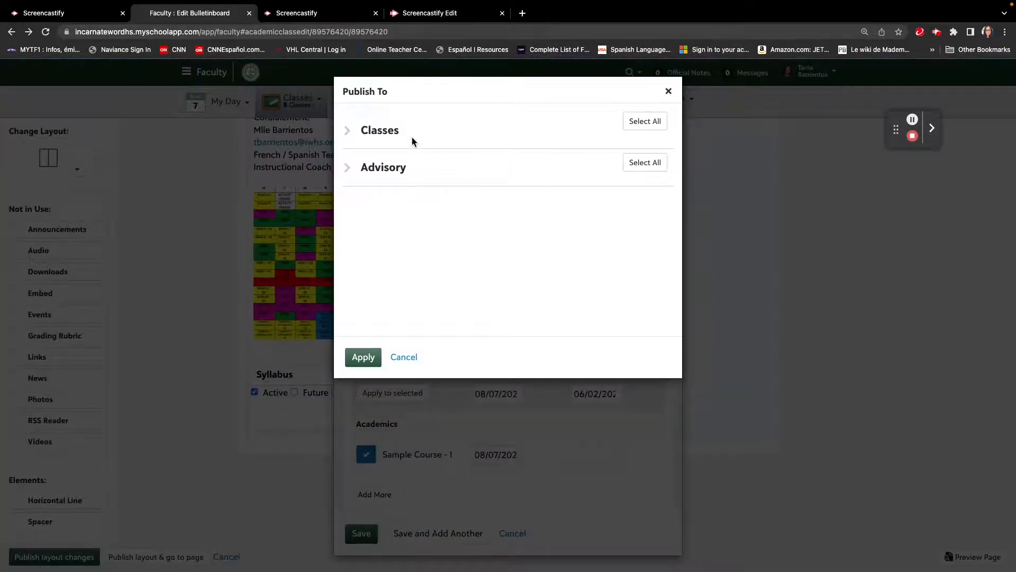
click(386, 132)
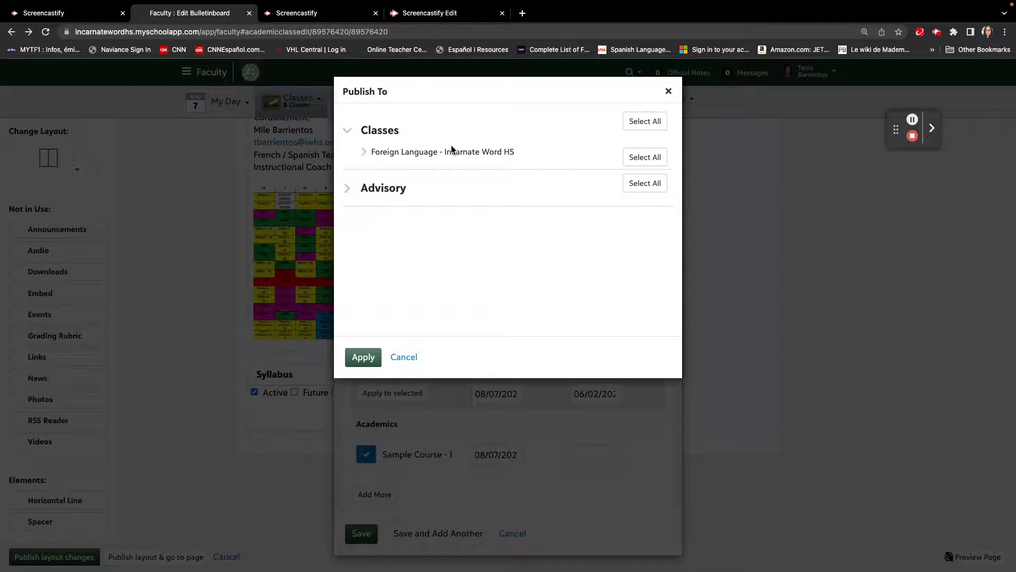
click(469, 153)
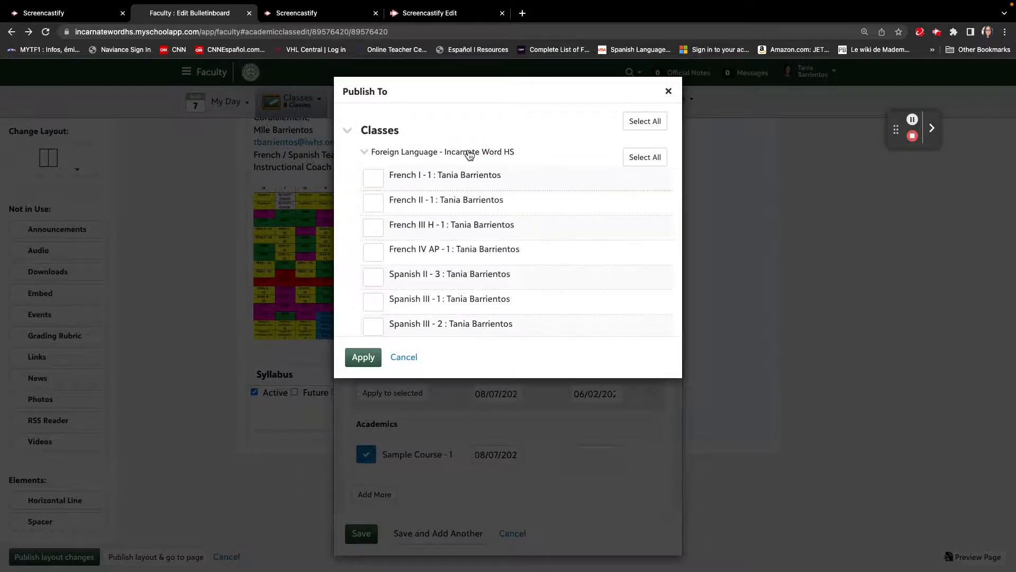
scroll(539, 207, down, 2)
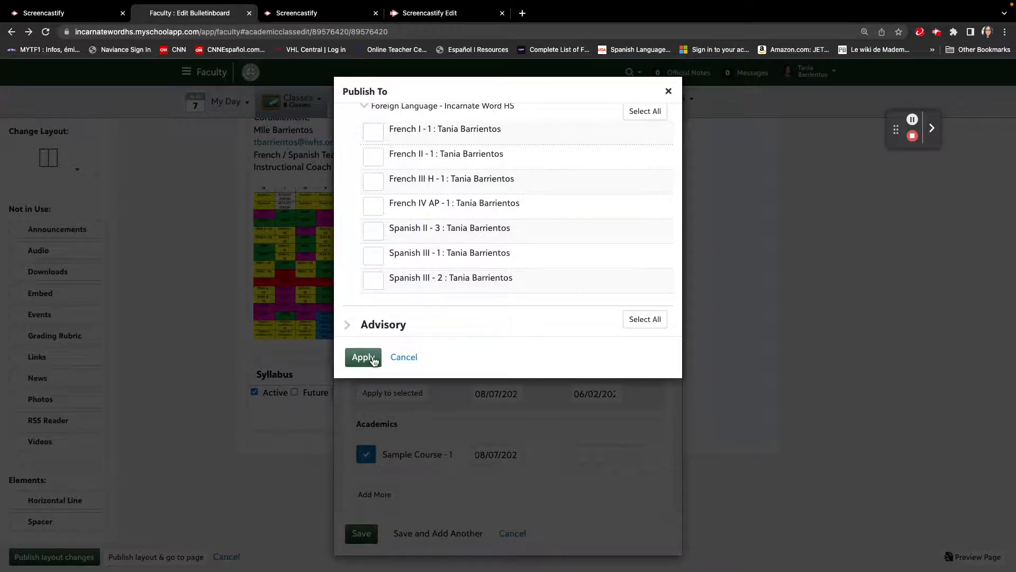
click(404, 358)
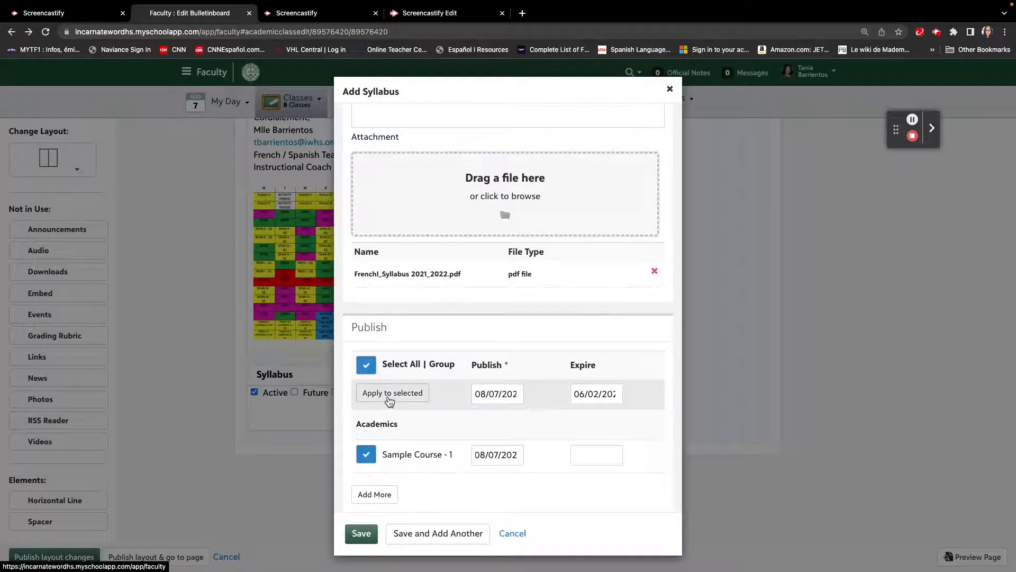
Apply the group-wide publish and expiration dates to Sample Course - 1 in the syllabus entry
click(390, 400)
scroll(432, 466, down, 1)
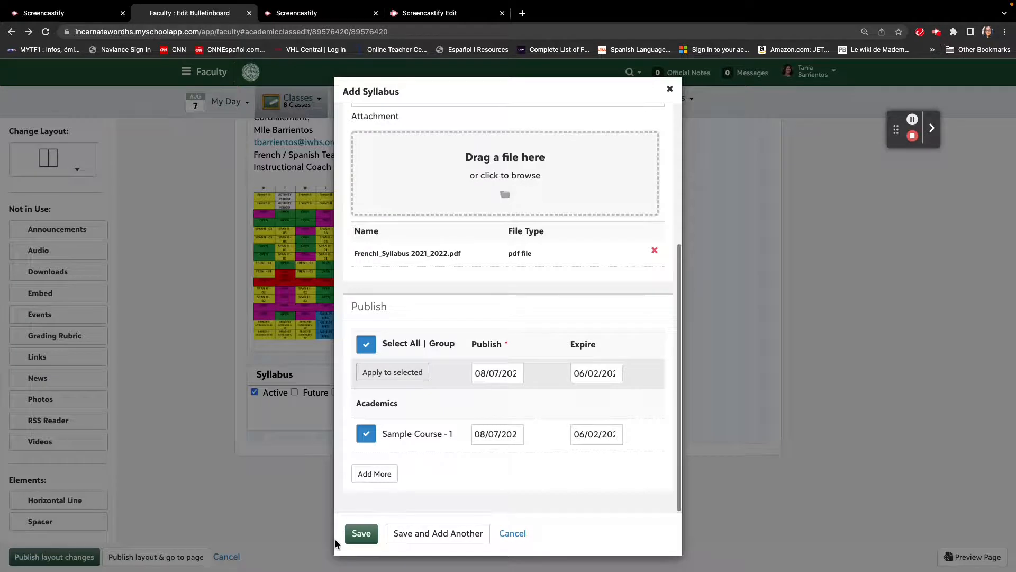
Save the new syllabus entry and reopen it to paste a scaled-down grading composition table image into its description
click(353, 535)
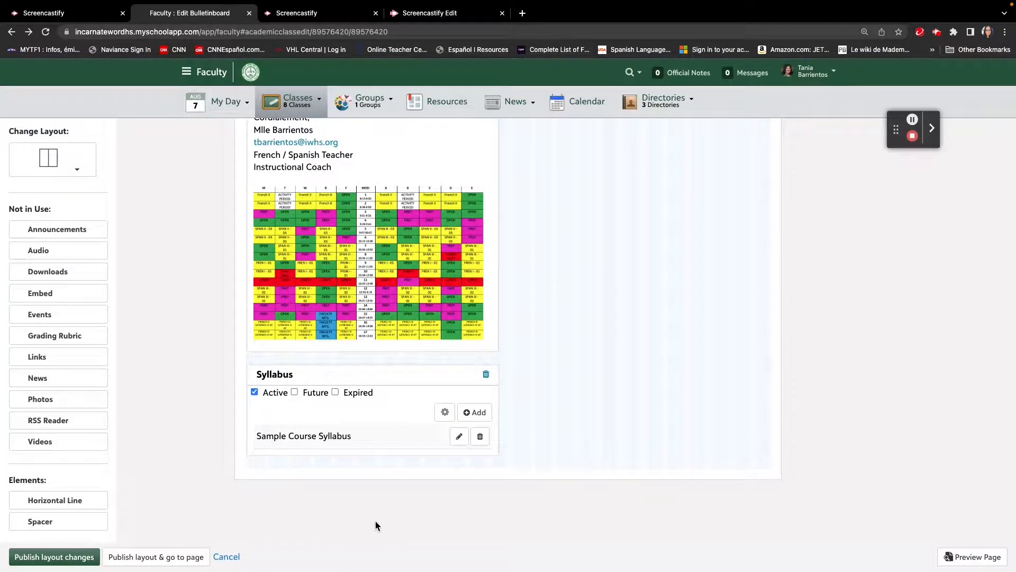
click(458, 438)
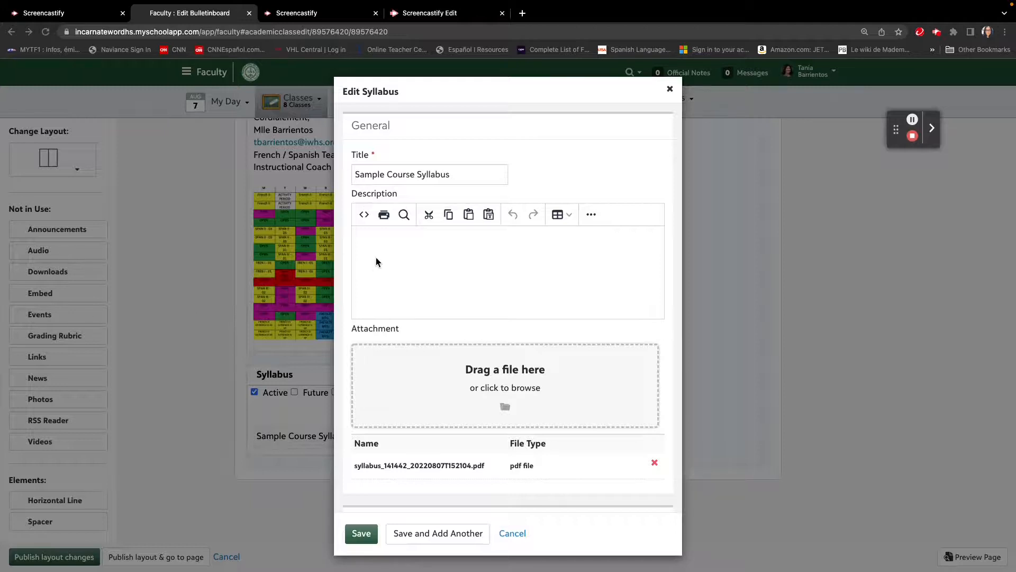
click(383, 234)
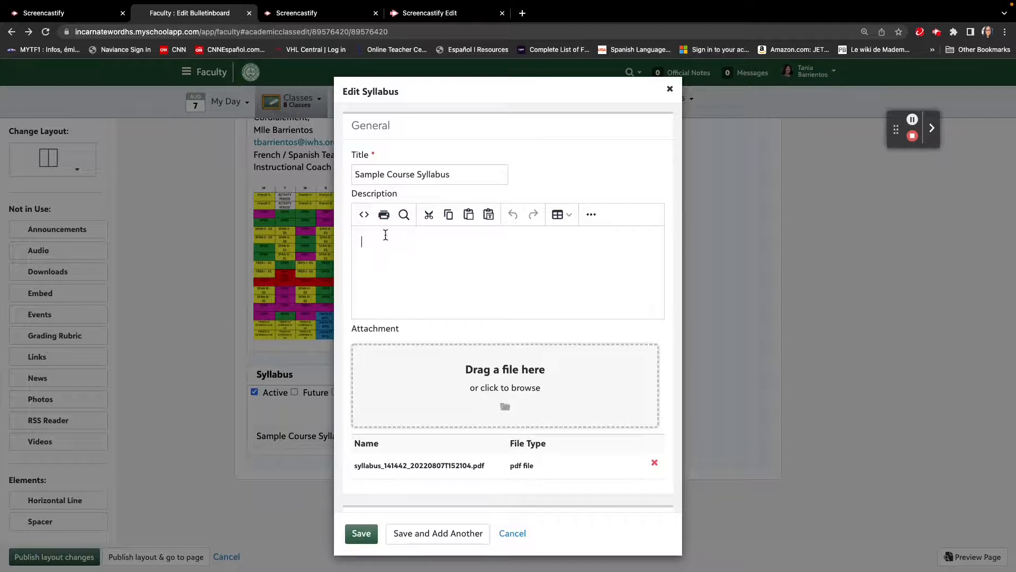
key(super+v)
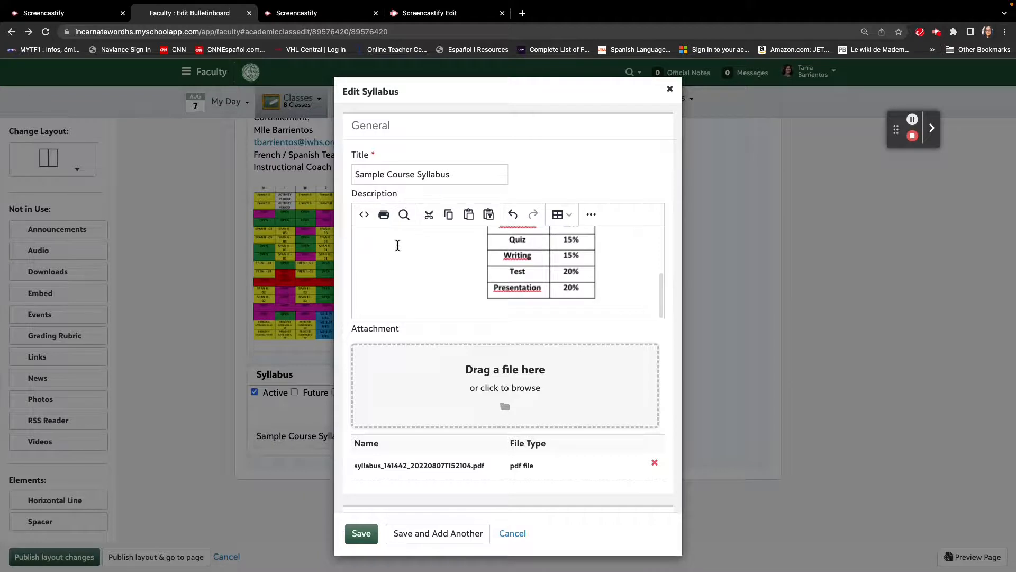
click(539, 281)
drag(640, 303, 585, 275)
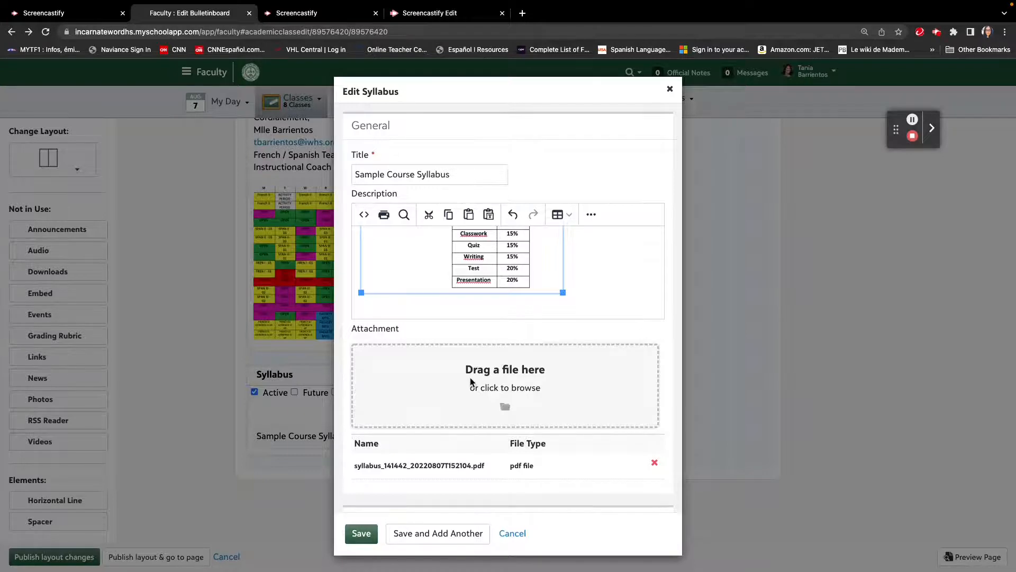
Check the attachment and publish dates of the edited syllabus entry, and save it
scroll(470, 377, down, 3)
scroll(470, 377, down, 2)
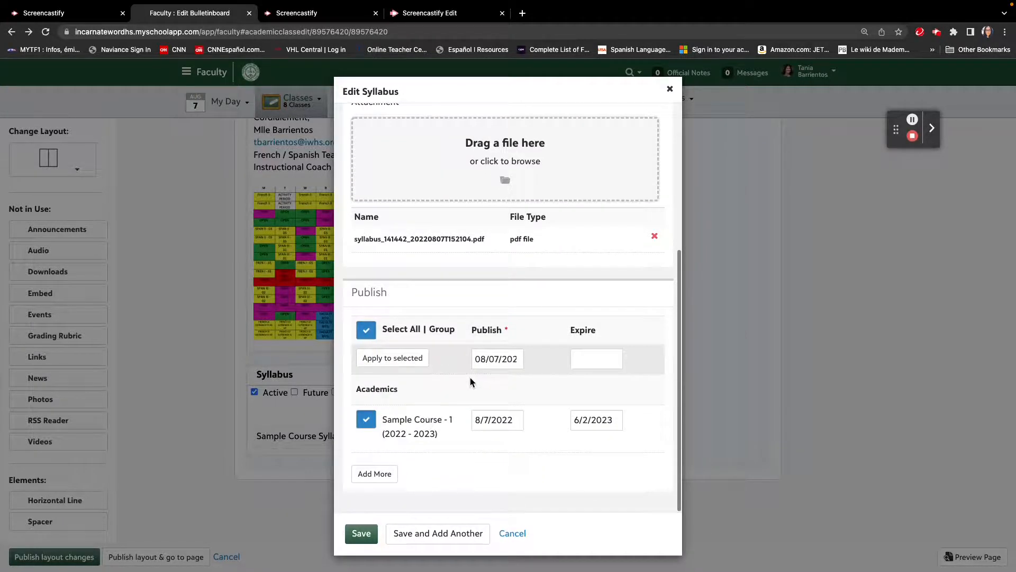
scroll(468, 396, up, 1)
scroll(467, 397, down, 1)
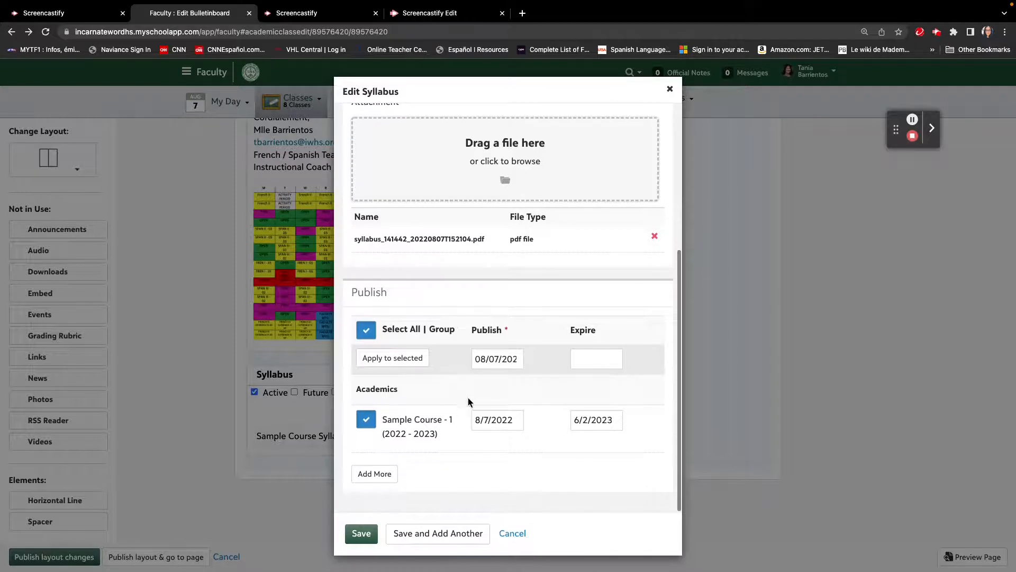
click(364, 539)
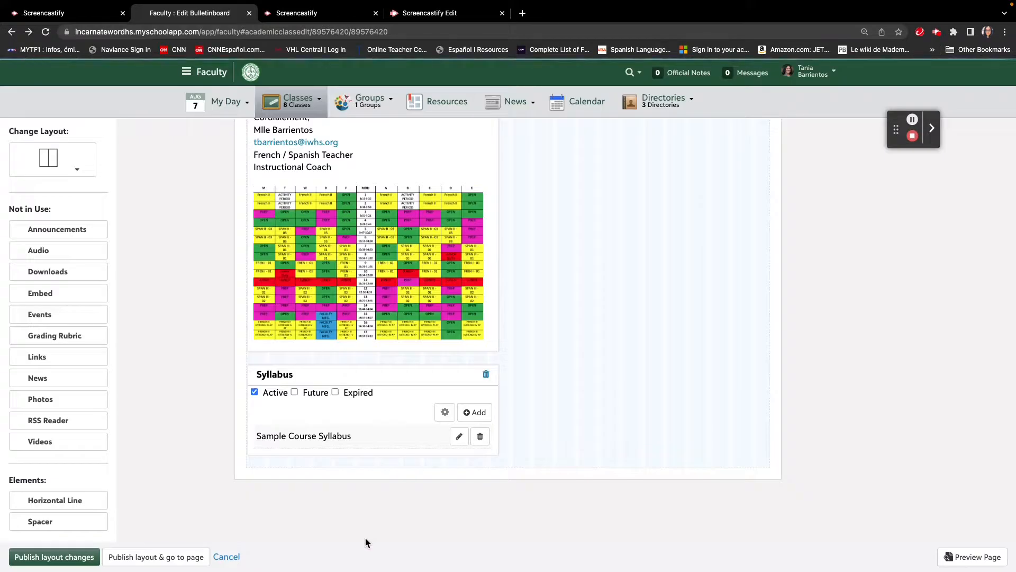
Preview the bulletin board page to examine the Welcome!, Expectations and Syllabus blocks, and return to the layout editor
click(967, 562)
scroll(675, 481, down, 1)
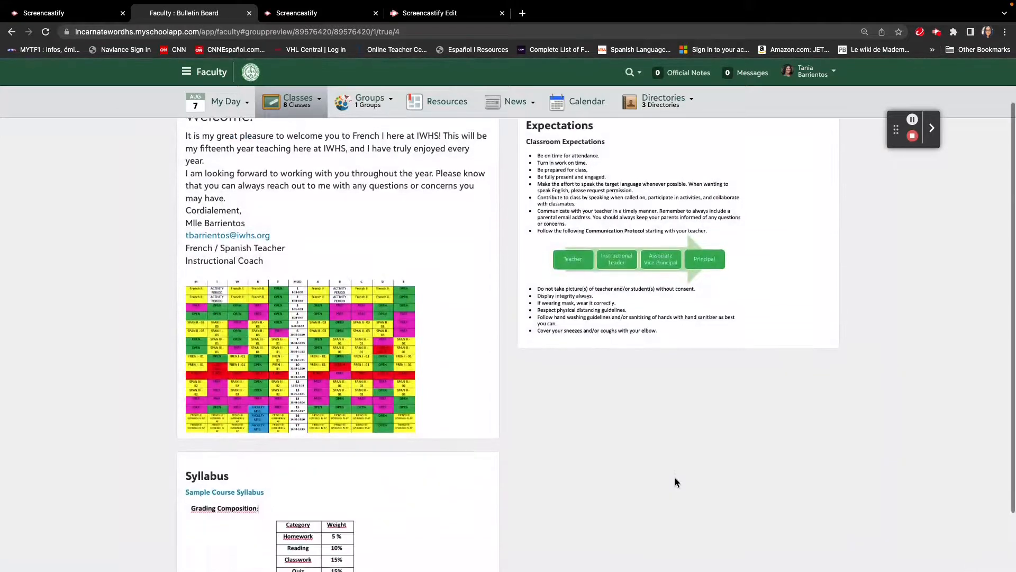
scroll(675, 479, down, 2)
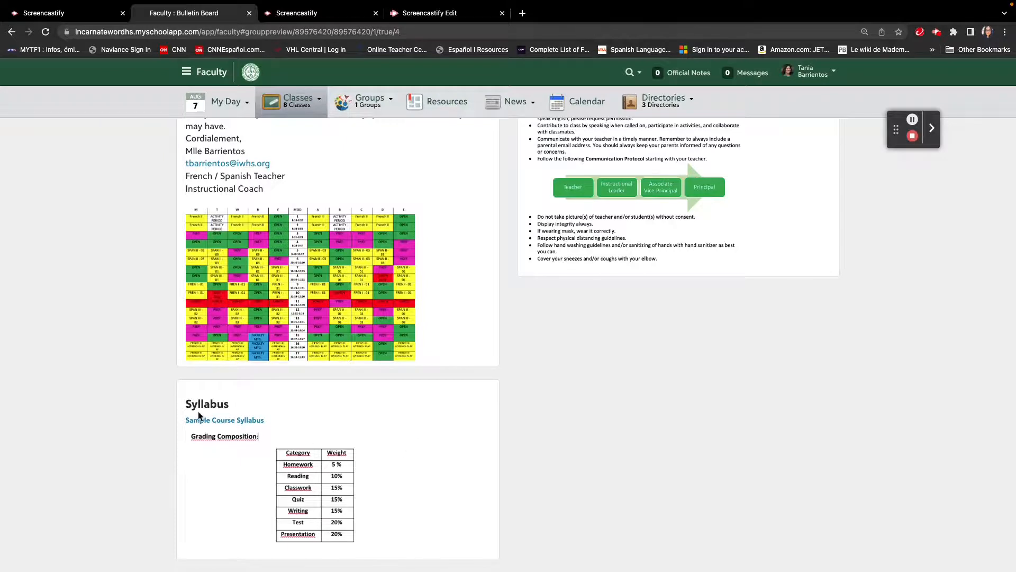
scroll(446, 449, up, 3)
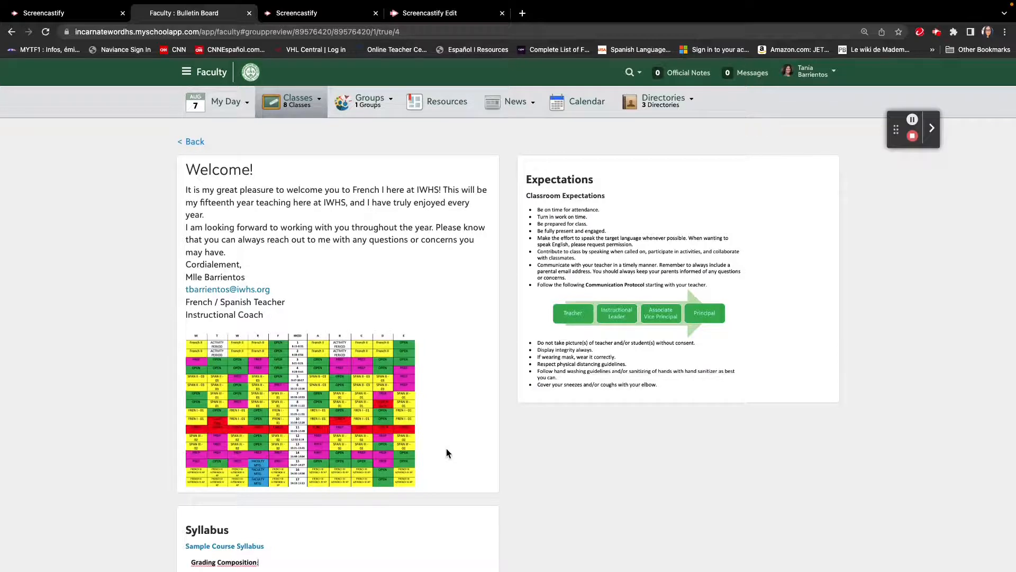
scroll(446, 453, down, 1)
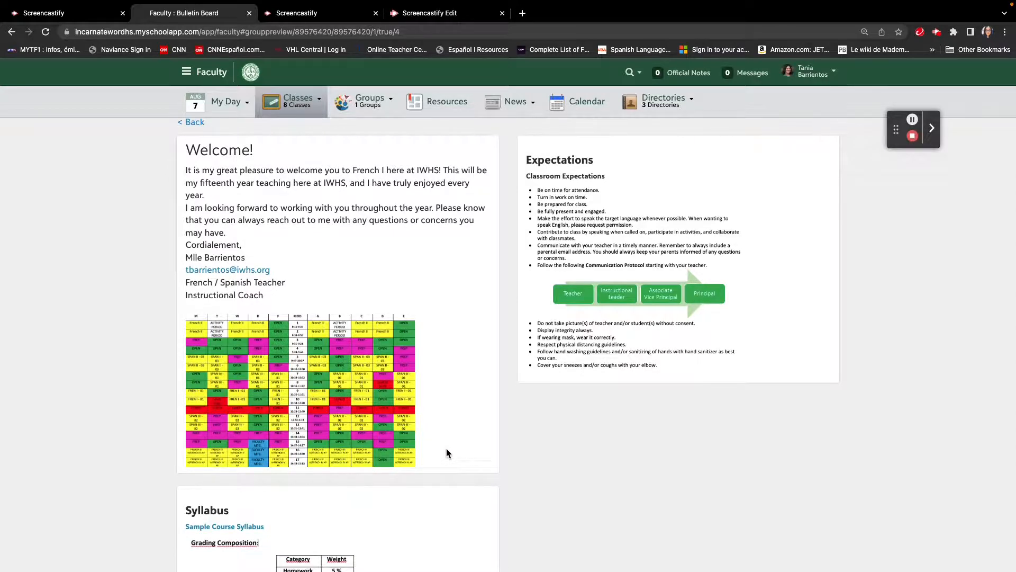
scroll(446, 450, down, 3)
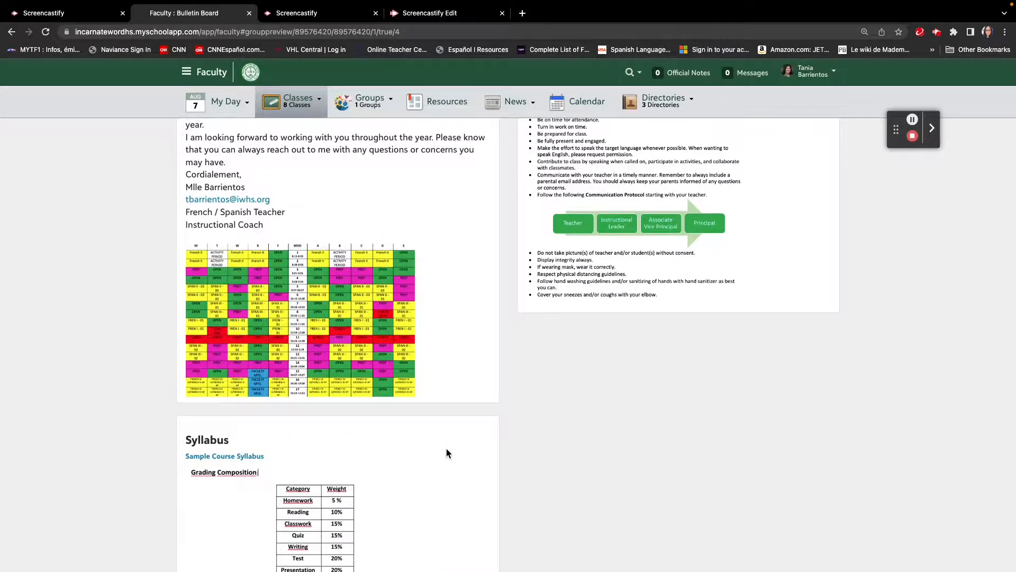
scroll(446, 449, up, 4)
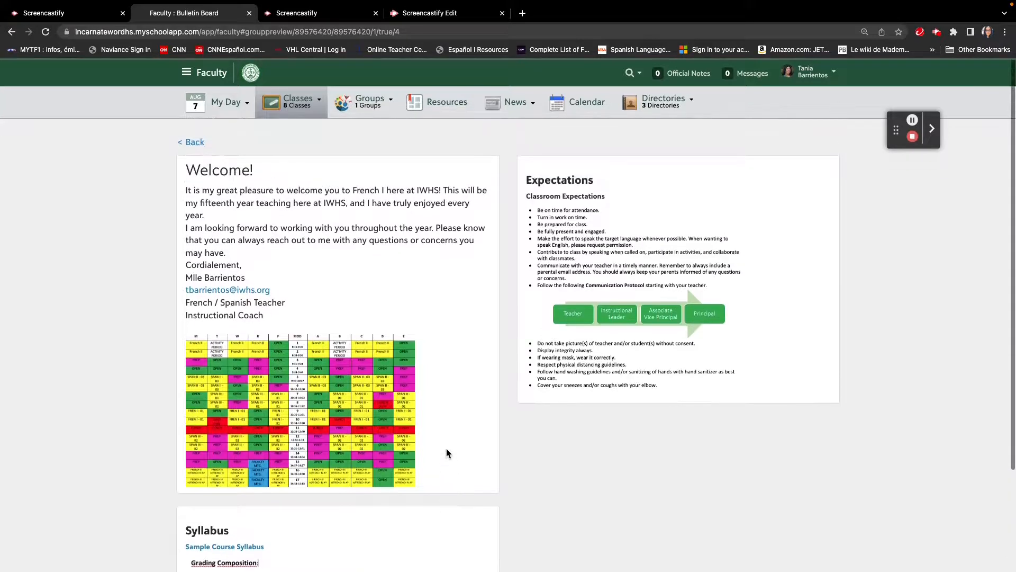
click(191, 142)
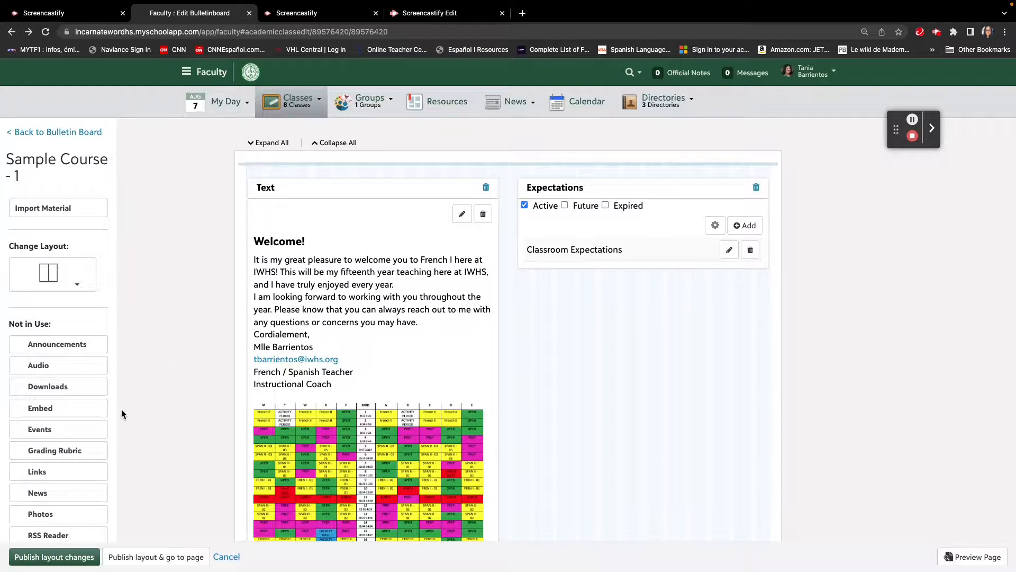
Add a Links block below the Expectations block and start a new link in it
scroll(71, 411, down, 2)
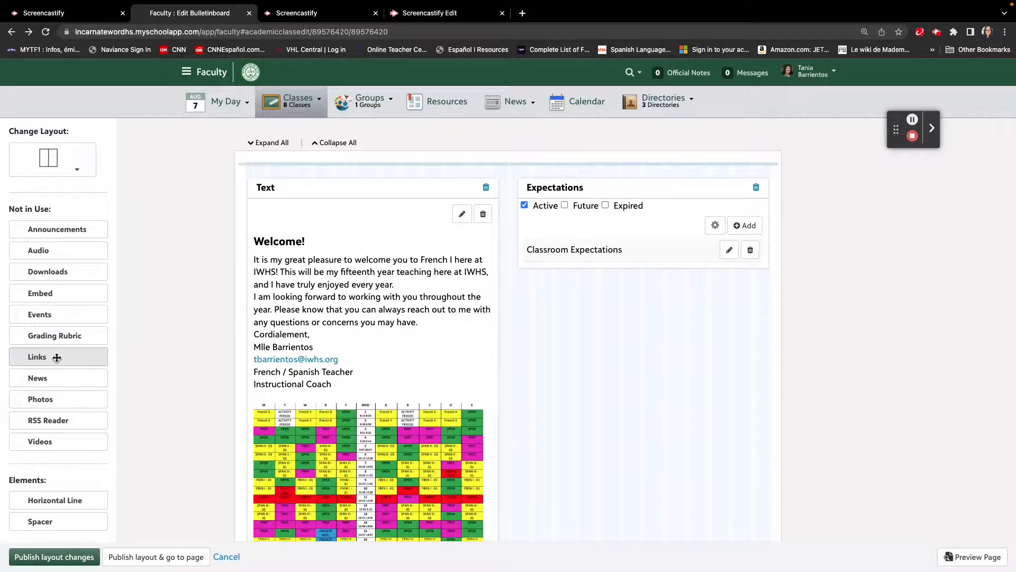
drag(57, 357, 611, 290)
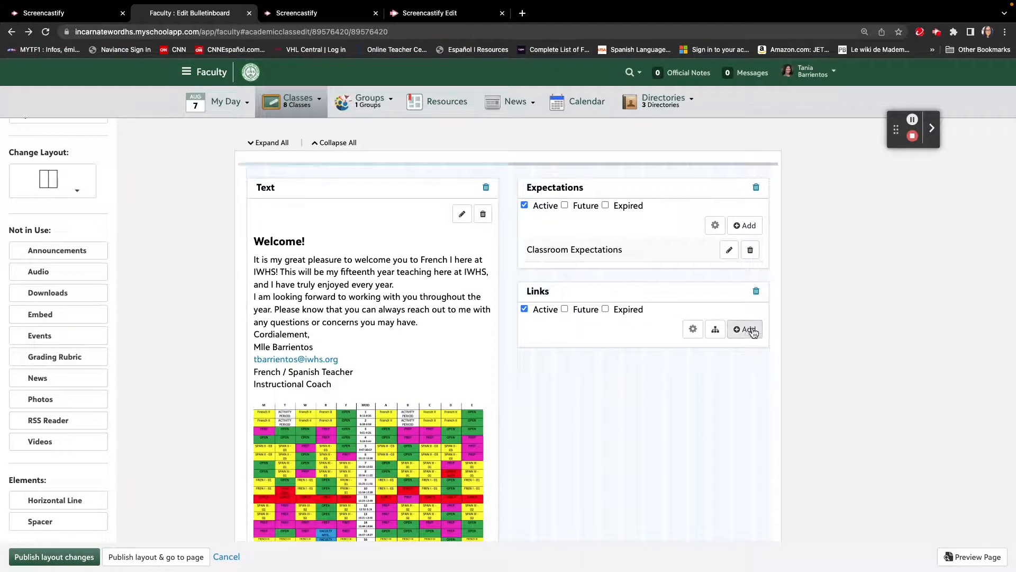
click(746, 331)
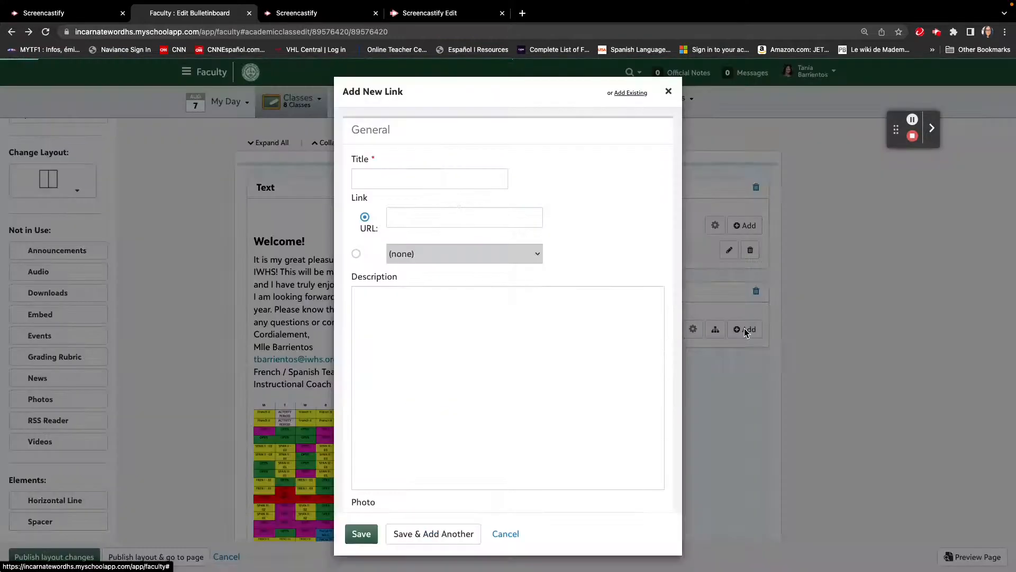
click(422, 180)
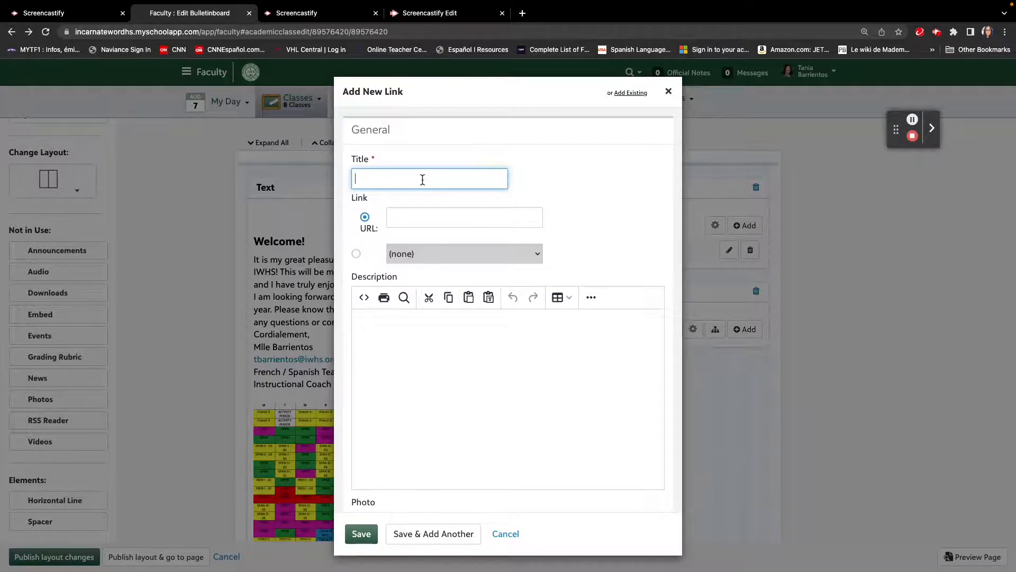
text(VHL Central Text Website)
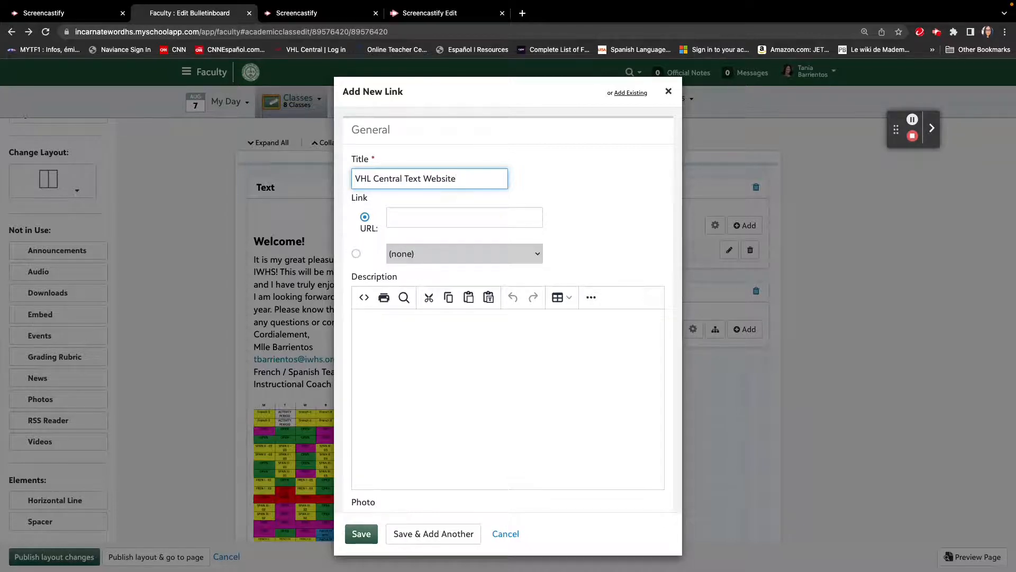
click(424, 213)
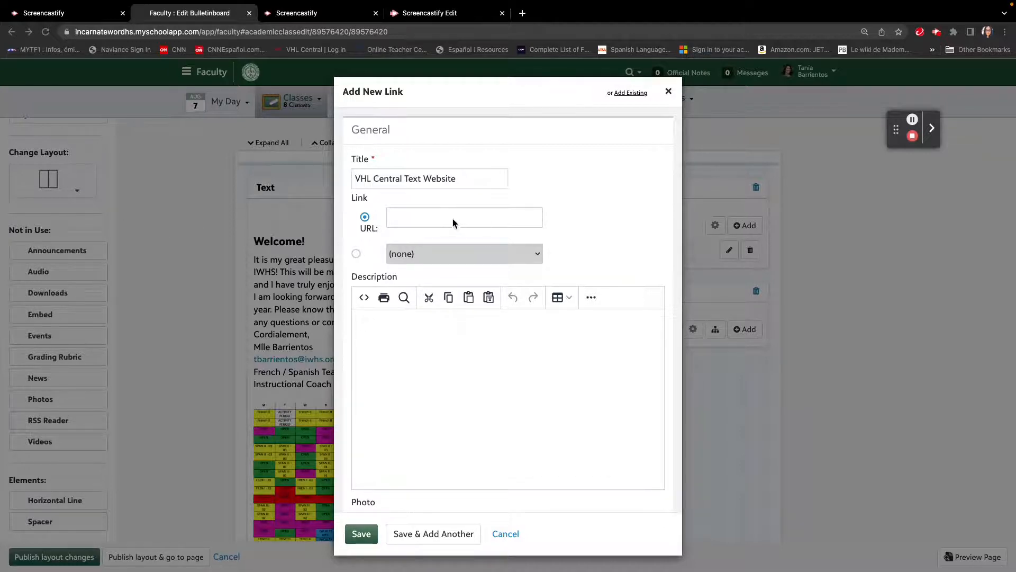
click(437, 215)
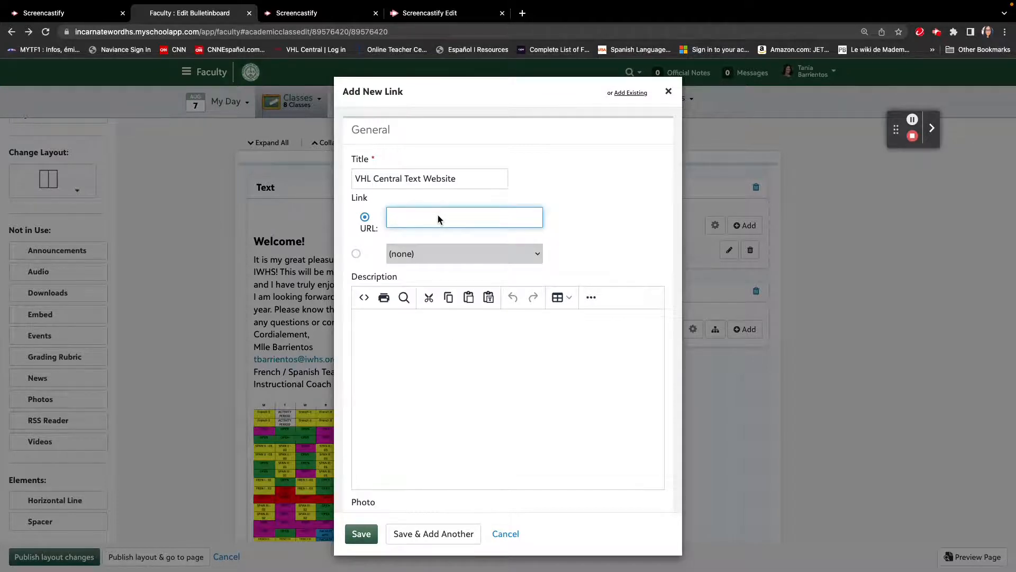
text(https://www.vhlcentral.com/)
Apply a group-wide expiration date of 06/02/2023 to Sample Course - 1, and save the link while starting another one
scroll(537, 358, down, 6)
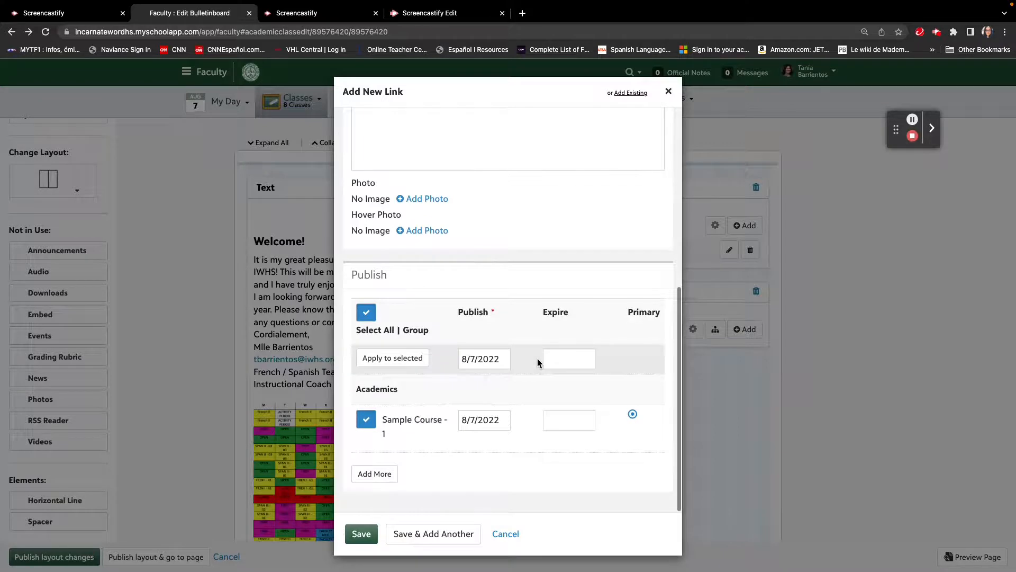
click(560, 360)
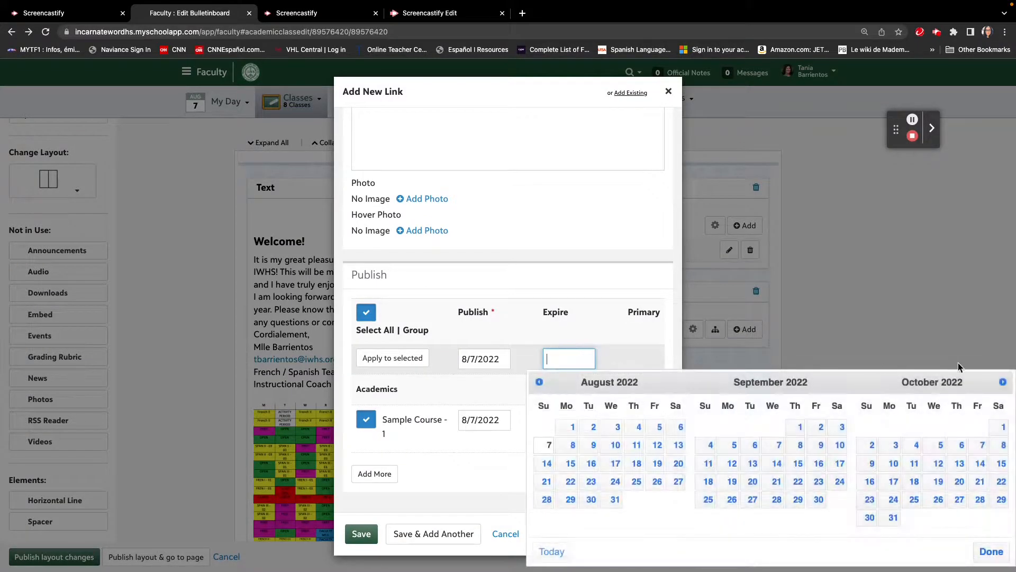
click(1003, 381)
click(1002, 382)
click(1002, 382)
click(821, 427)
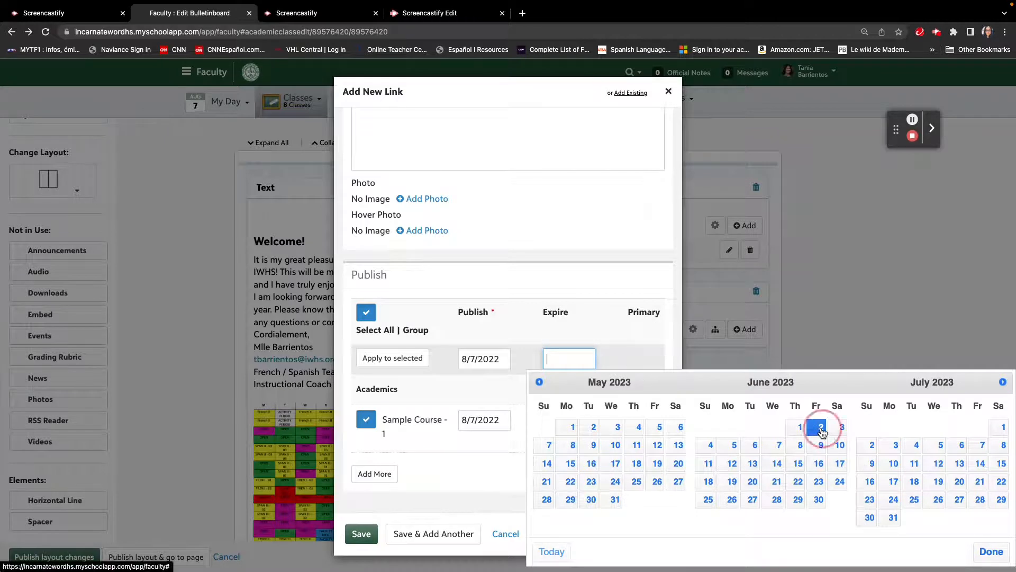
click(392, 359)
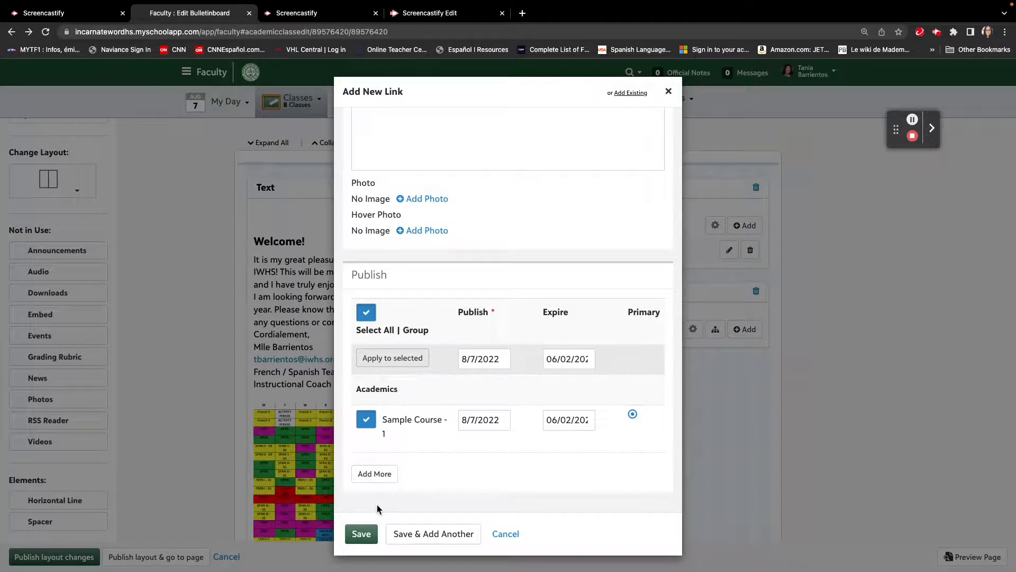
click(436, 535)
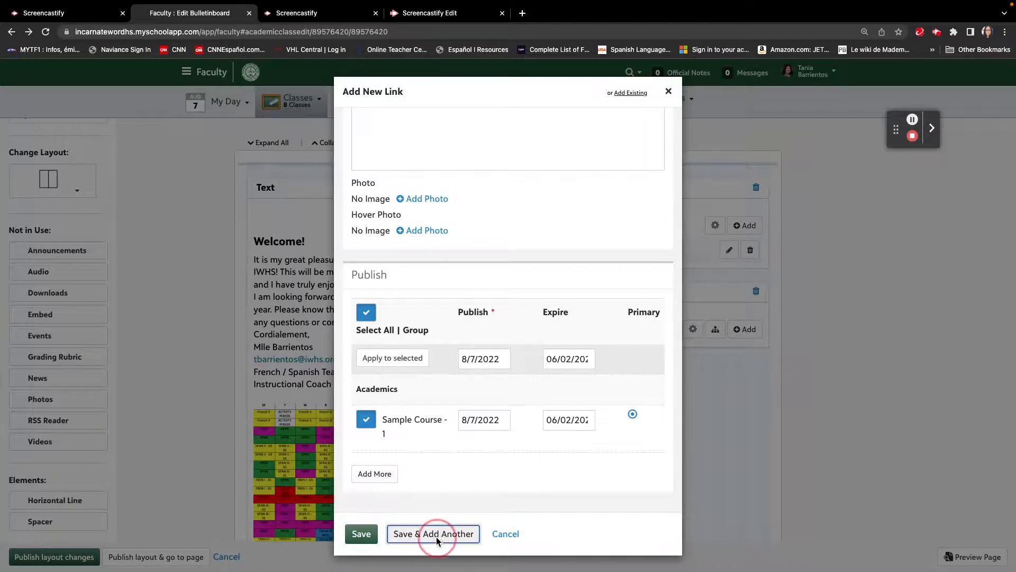
click(398, 177)
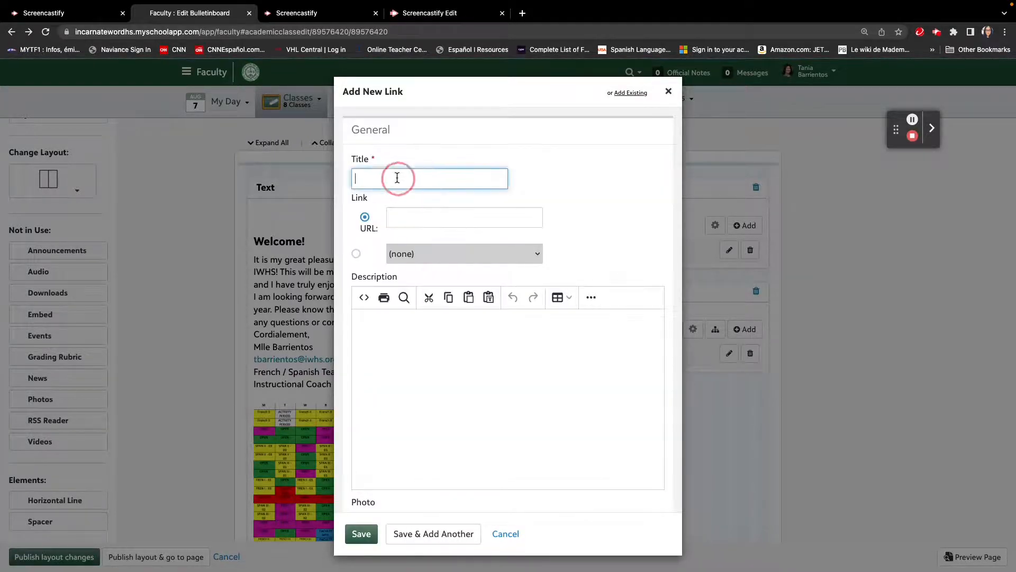
text(Word)
key(BackSpace)
key(BackSpace)
key(BackSpace)
text(ord)
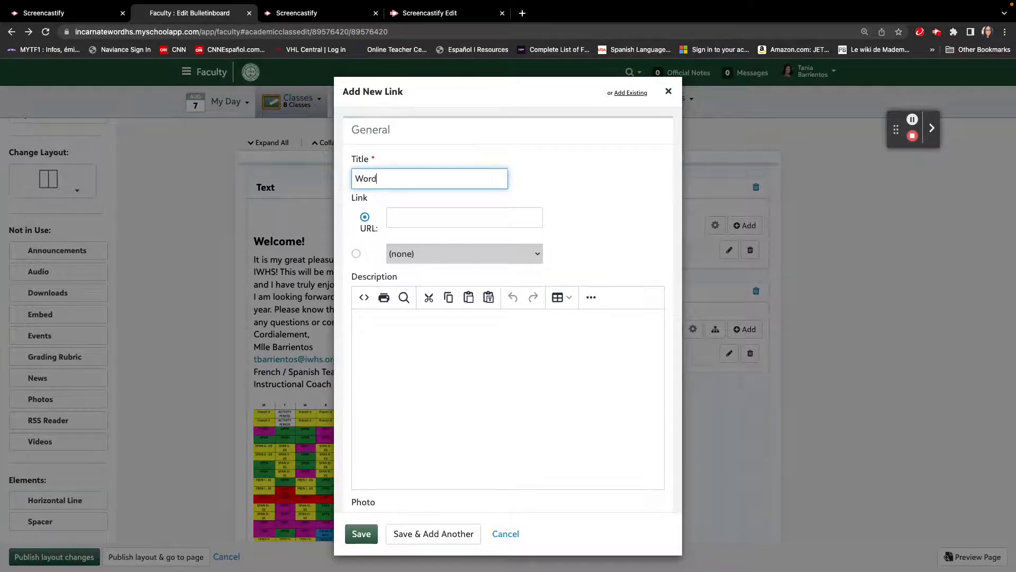
text( Reference Online Dictionary)
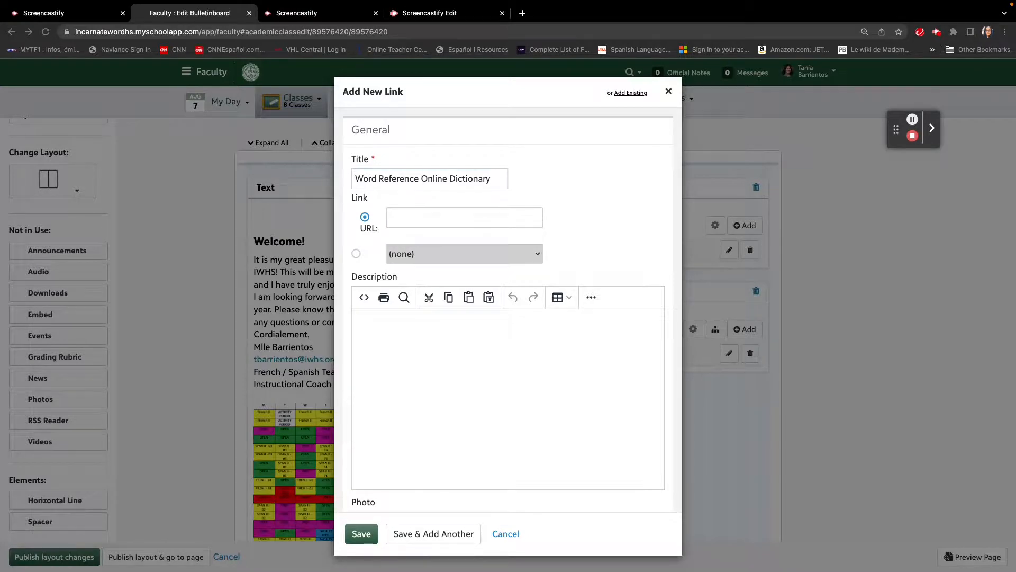
click(443, 215)
click(443, 217)
text(https://www.wordreference.com/)
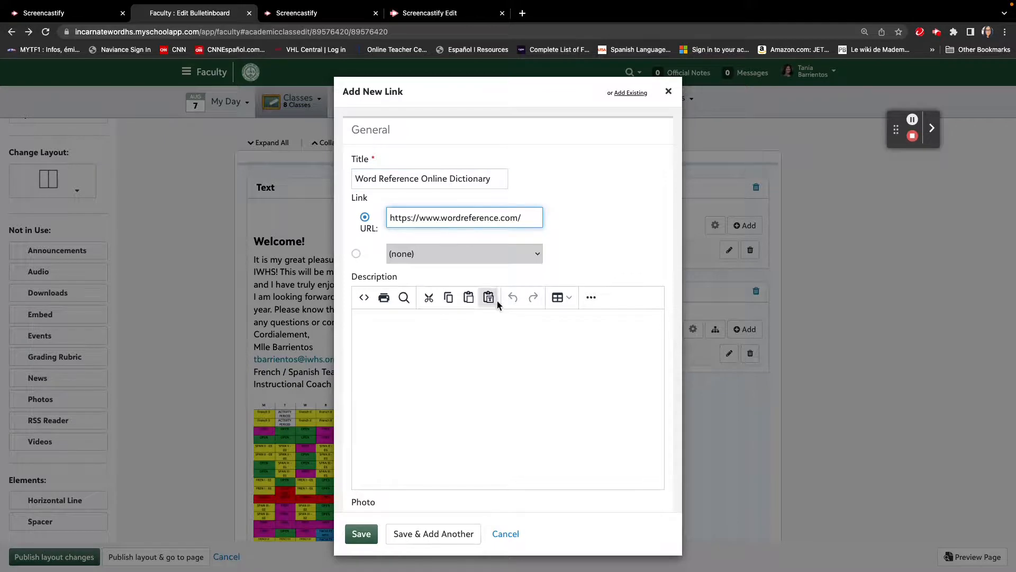
Apply a group-wide expiration date of 06/02/2023 to the dictionary link for Sample Course - 1, and save it while starting another link
scroll(497, 309, down, 5)
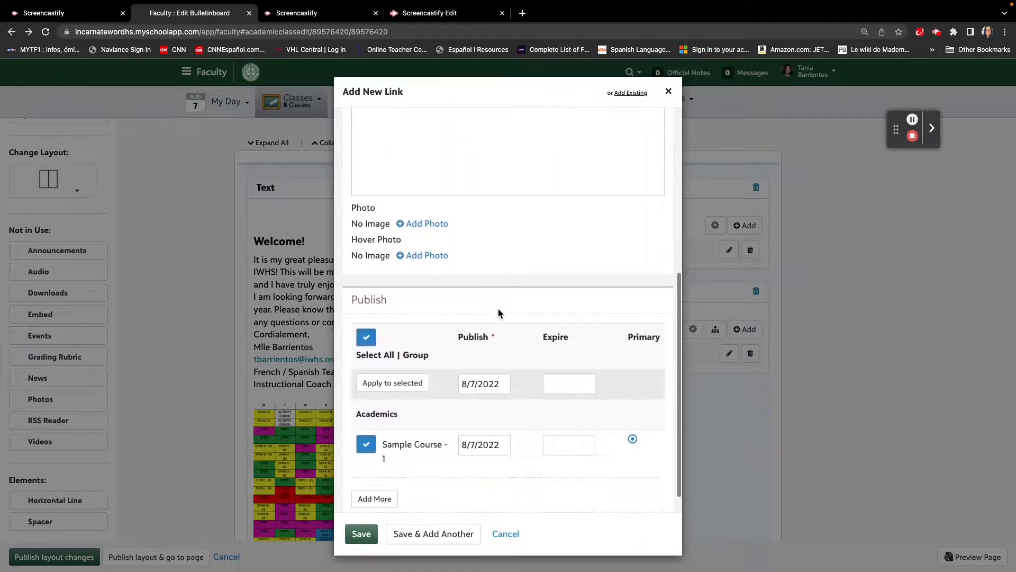
click(572, 364)
scroll(583, 361, up, 1)
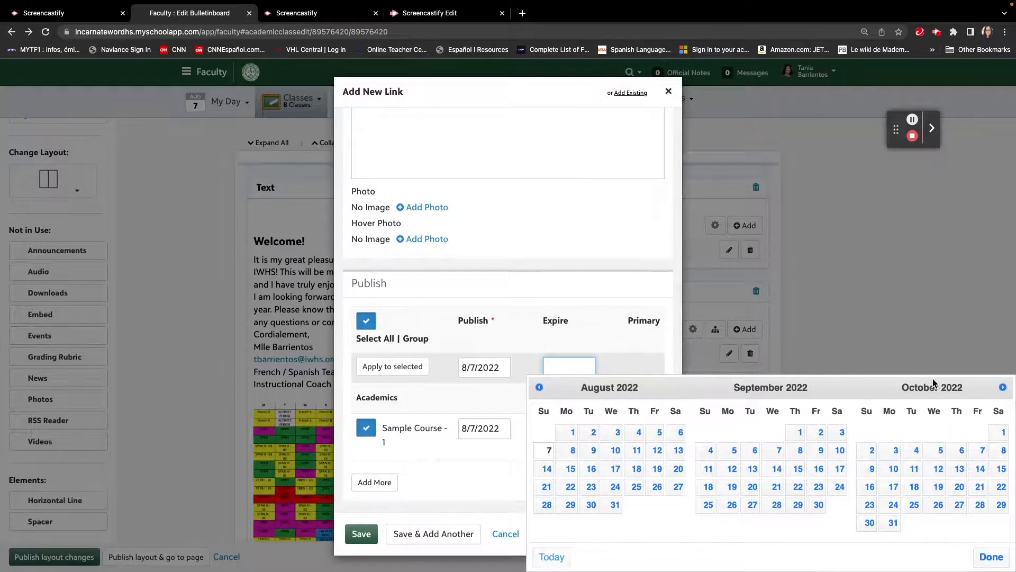
click(1003, 387)
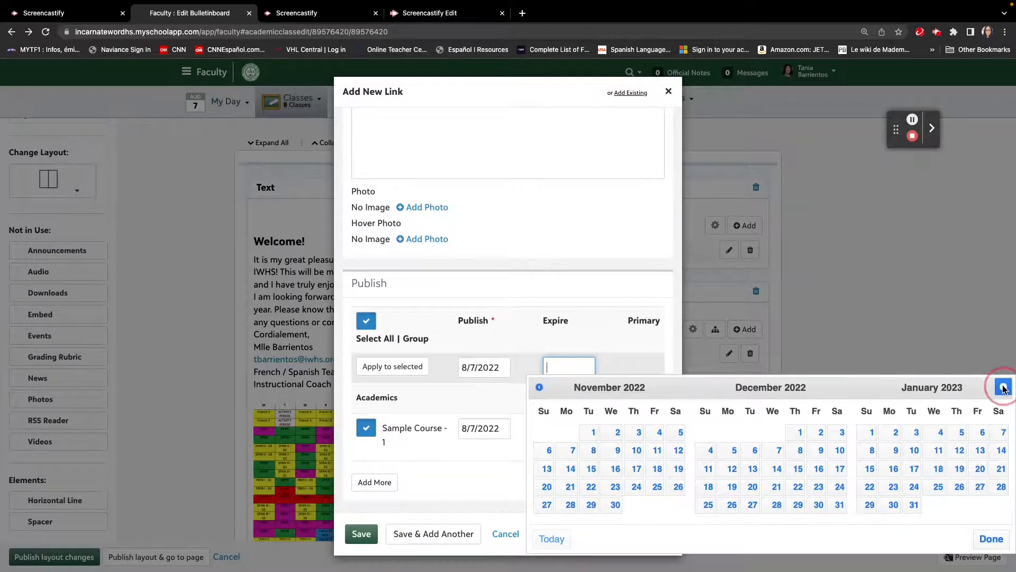
click(1002, 386)
click(1003, 387)
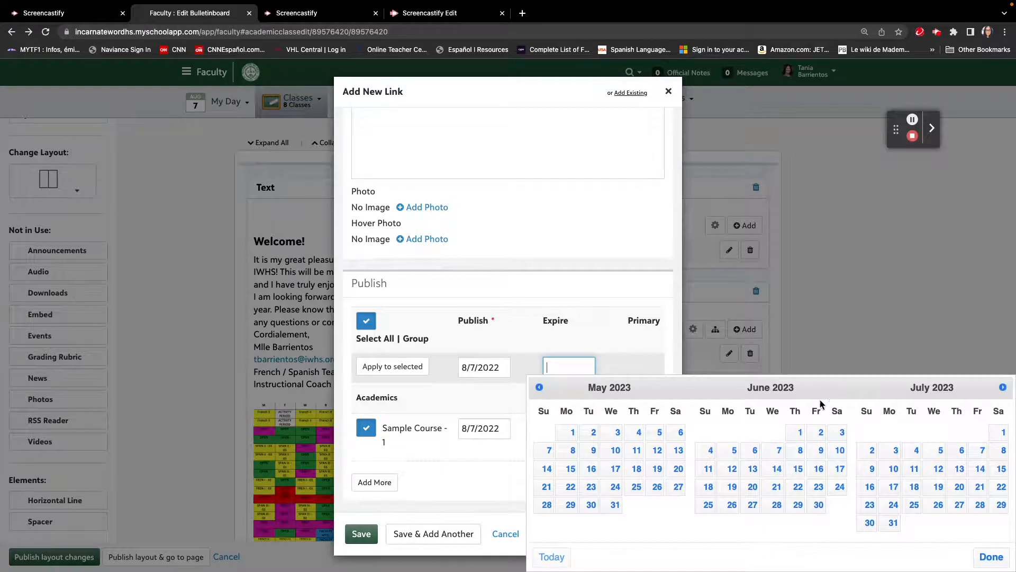
click(817, 434)
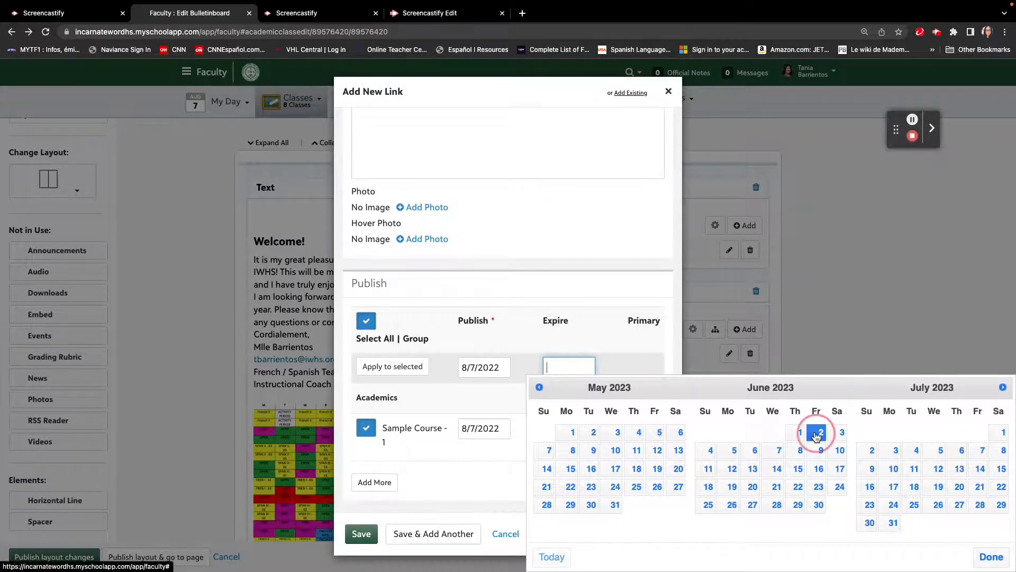
click(404, 369)
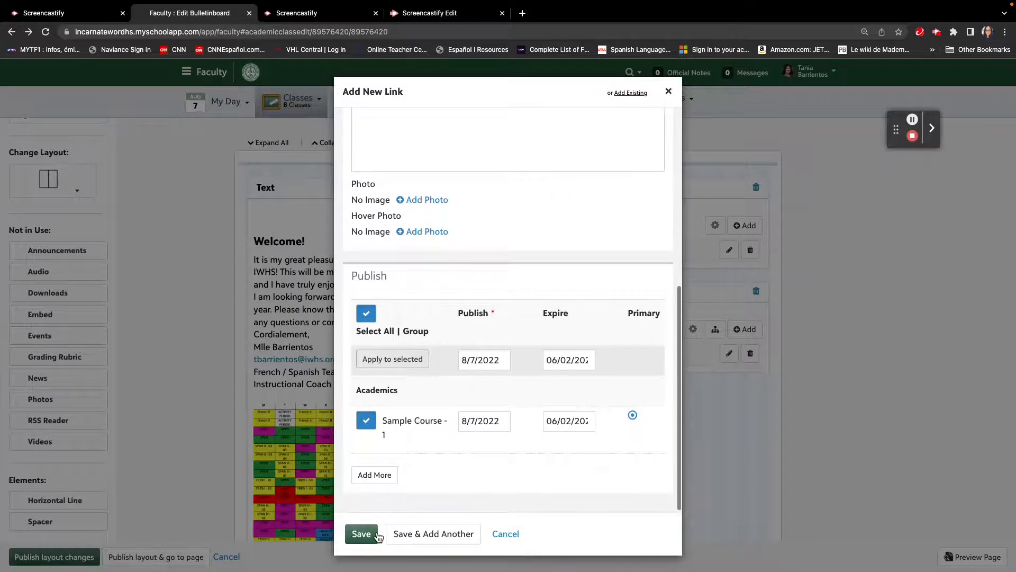
click(403, 535)
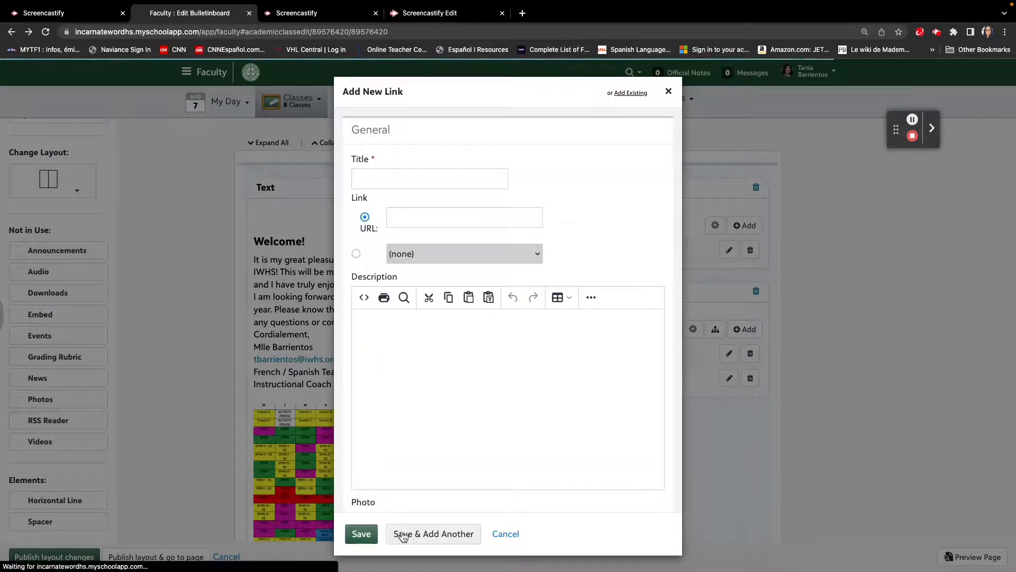
Title the third link with the teacher's name followed by 22 - 23 Schedule, and paste the copied schedule address as its URL
click(396, 175)
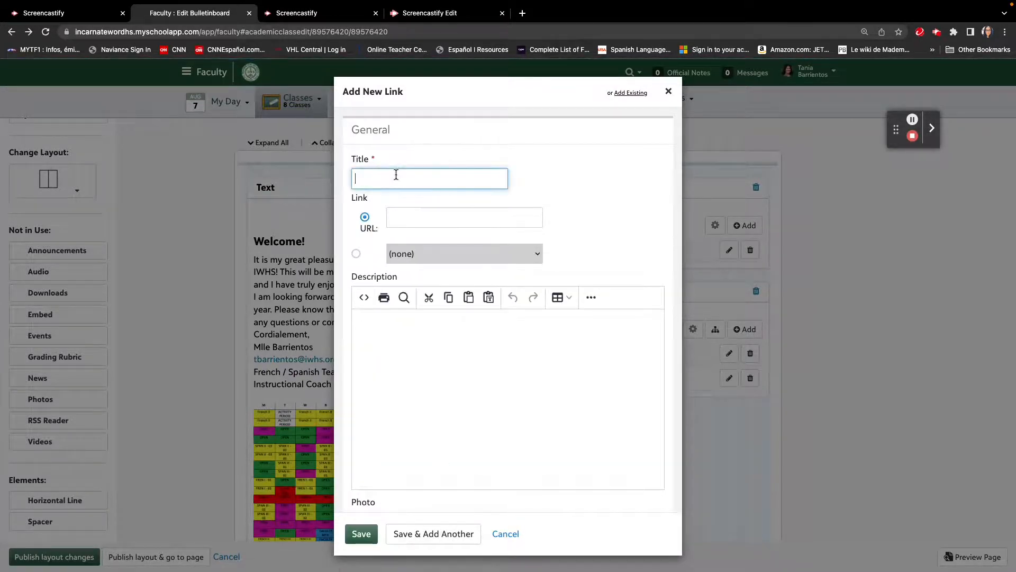
text(Ms. Barrientos' 22 - 23 Schedule)
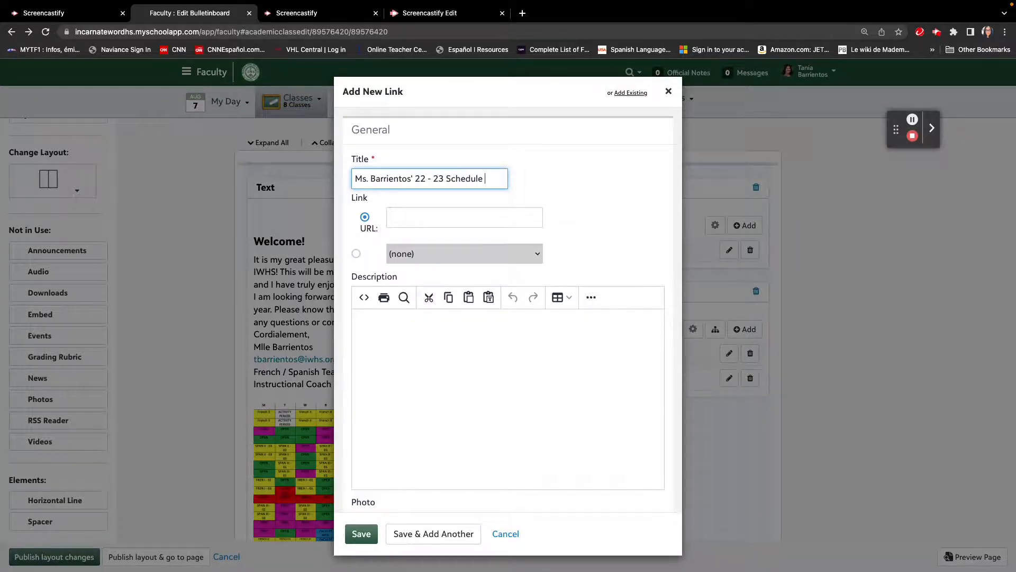
click(932, 128)
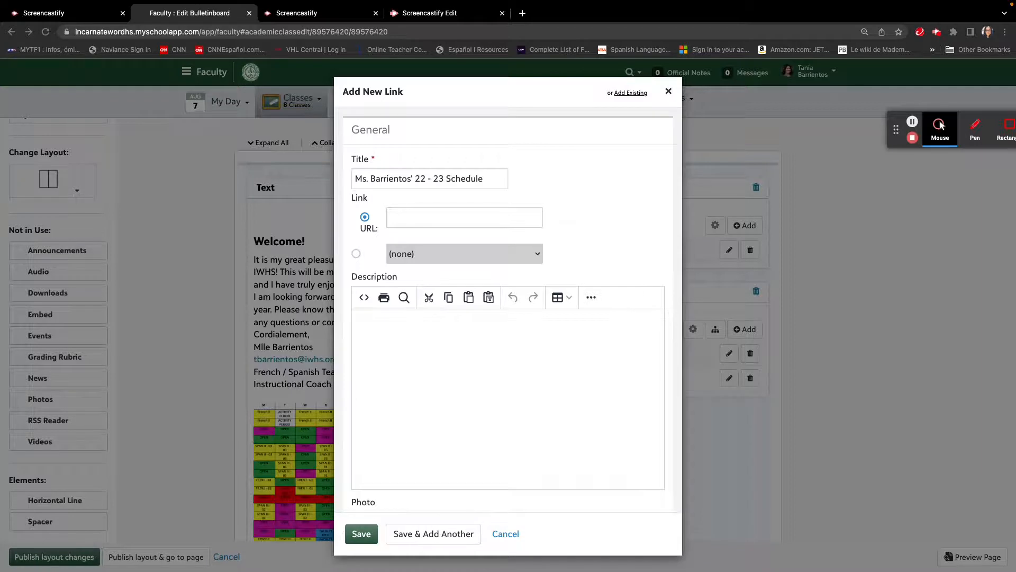
click(431, 218)
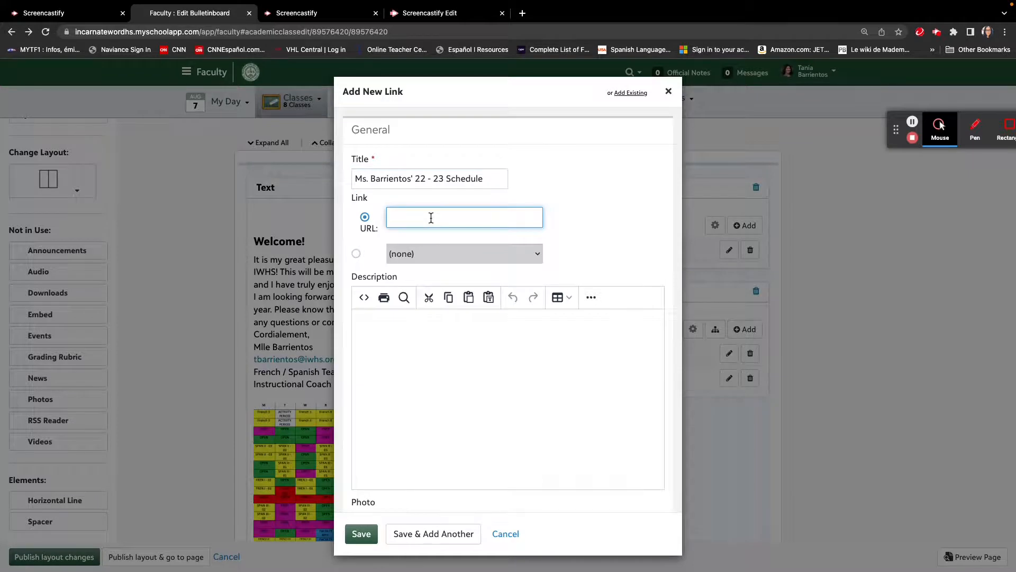
key(super+v)
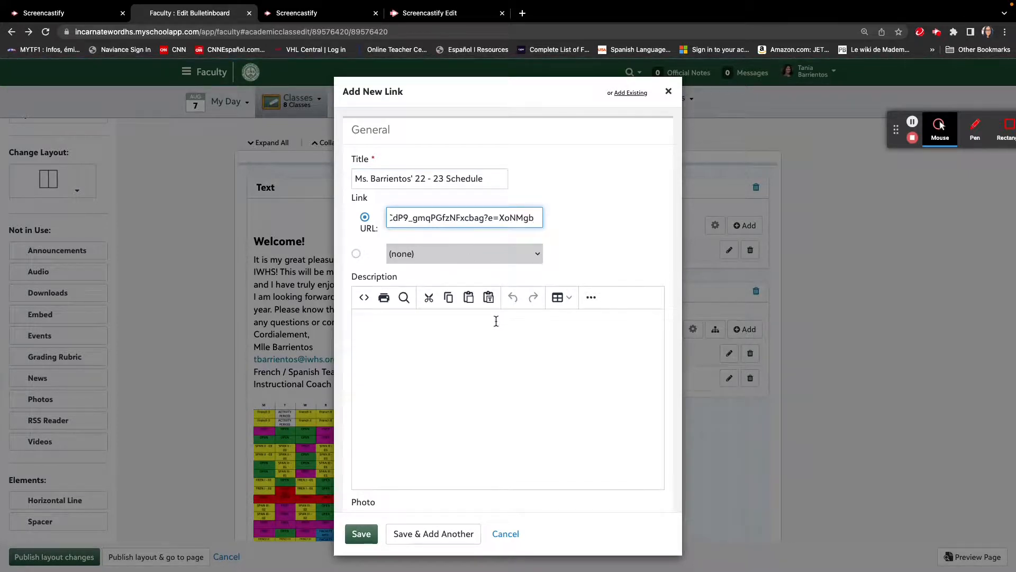
Expire the schedule link on 06/02/2023, apply that date to Sample Course - 1, and save the link
scroll(495, 321, down, 3)
scroll(496, 326, down, 5)
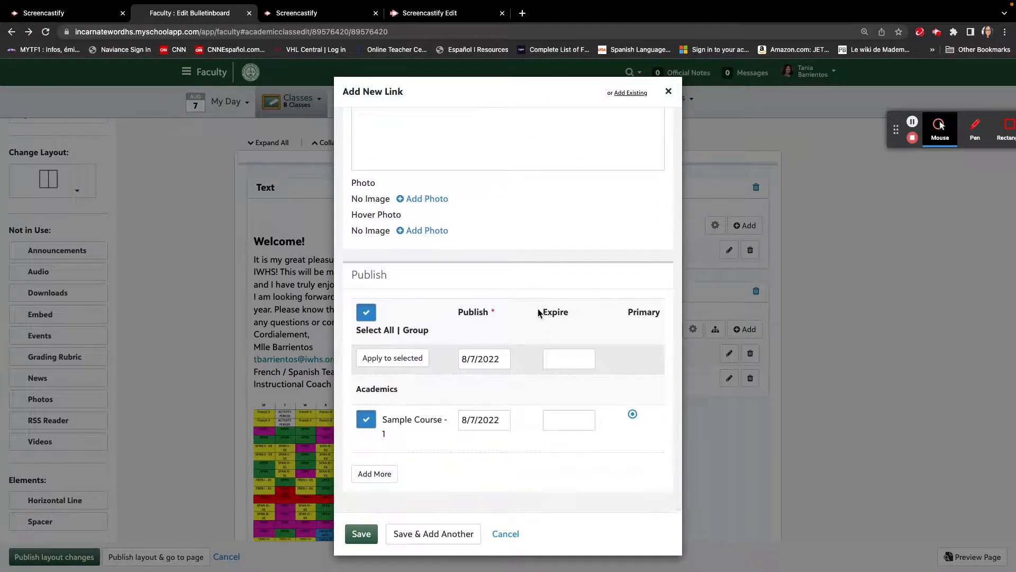
scroll(534, 312, up, 5)
scroll(533, 354, down, 2)
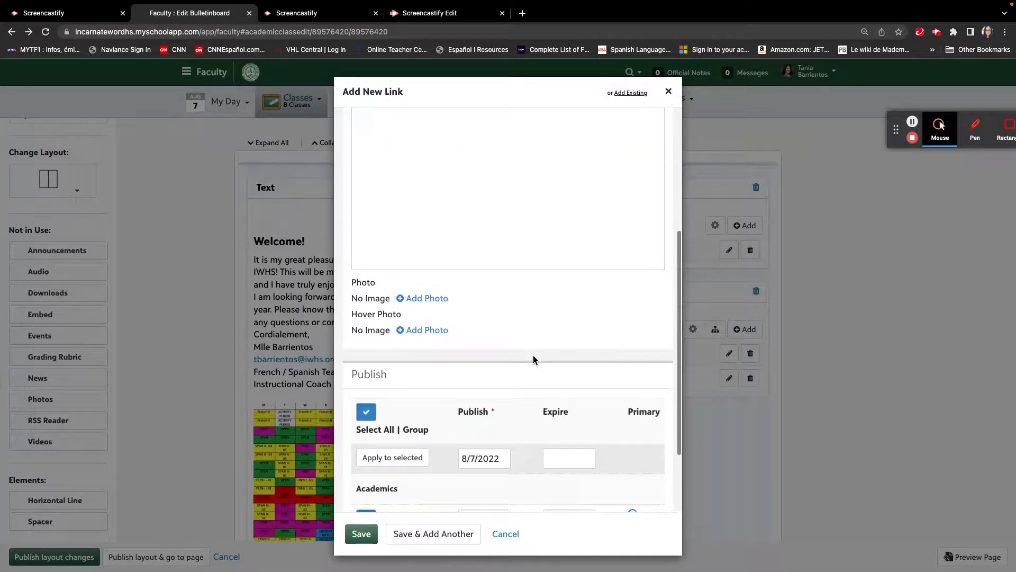
scroll(554, 397, down, 1)
click(565, 435)
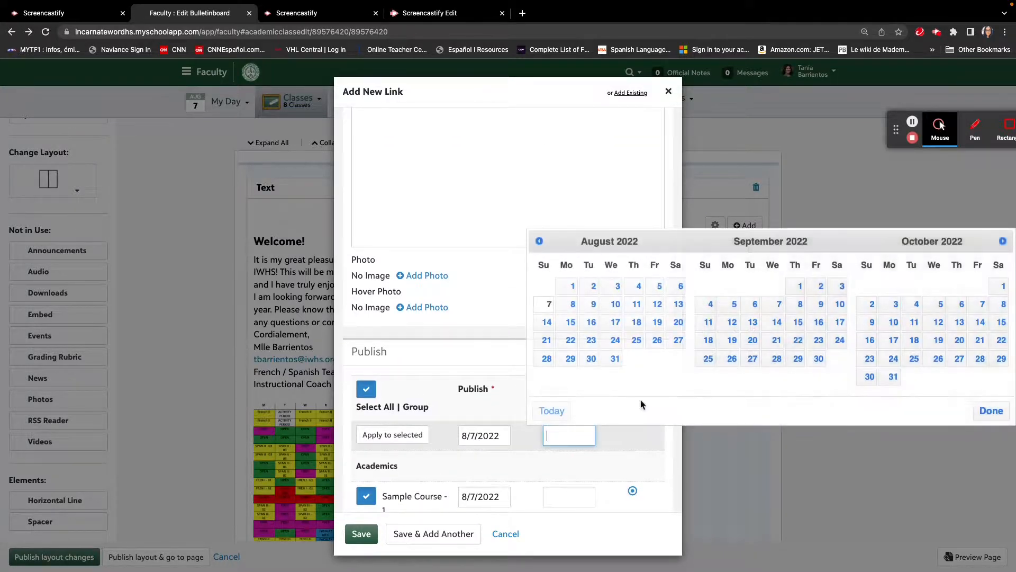
double_click(1002, 241)
click(1002, 240)
click(818, 286)
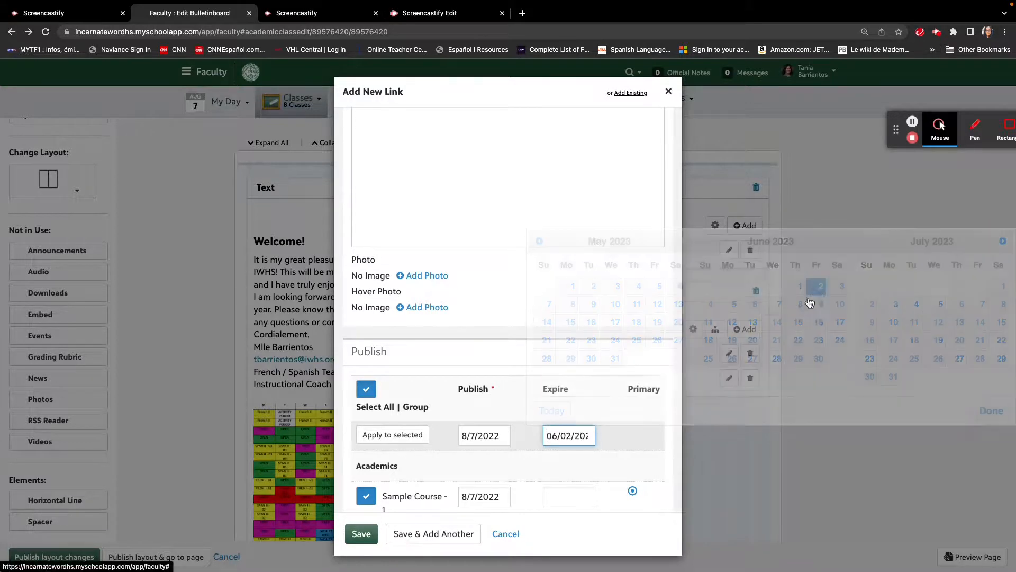
scroll(571, 432, down, 1)
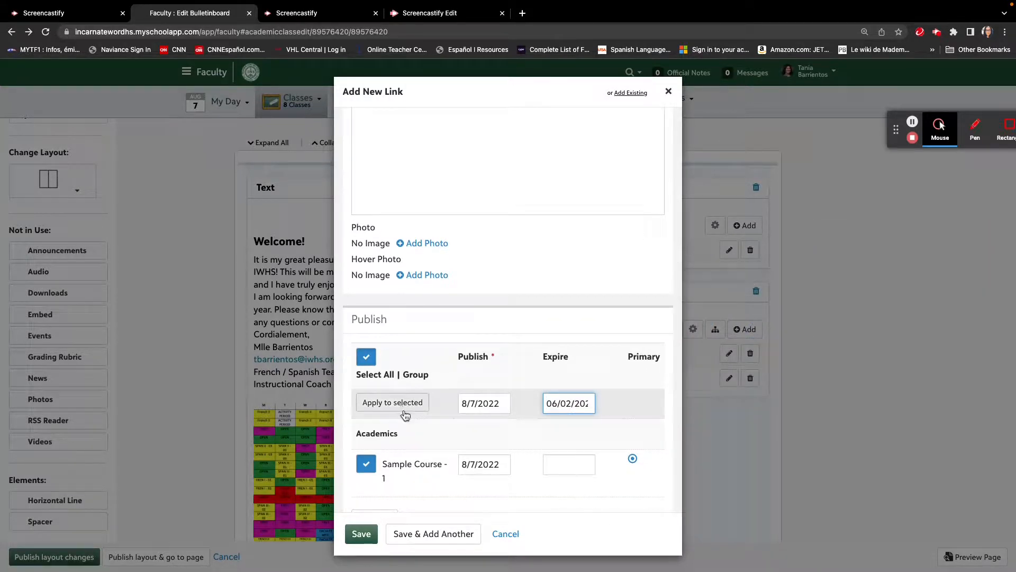
click(403, 408)
scroll(423, 426, down, 1)
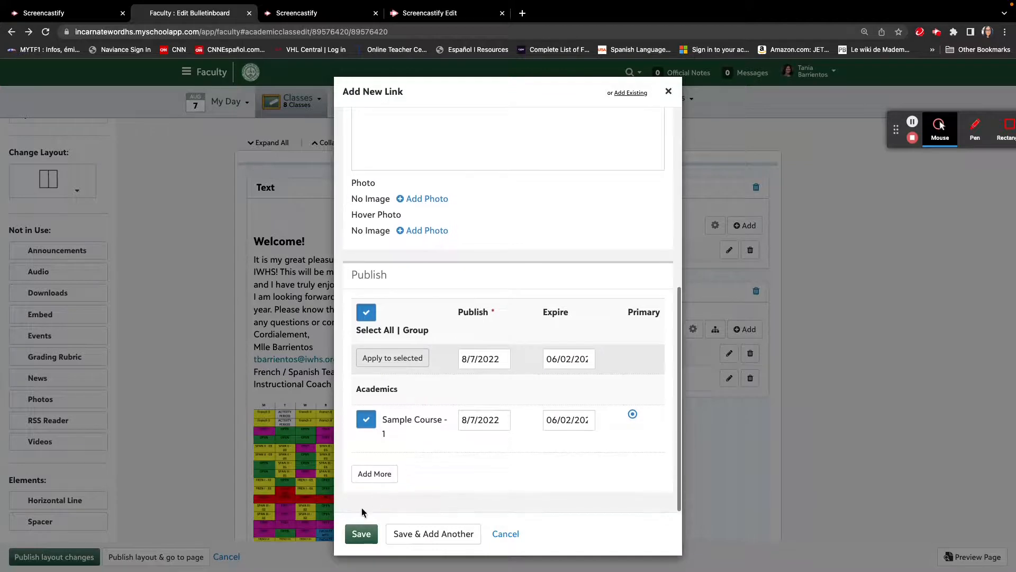
click(361, 535)
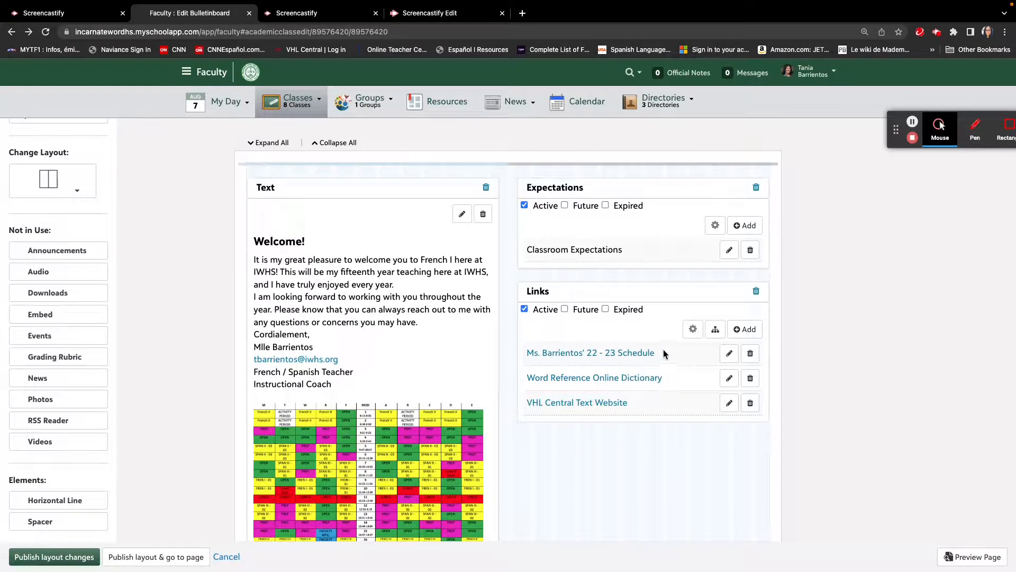
Reorder the Links block to VHL Central Text Website, Word Reference Online Dictionary, then the teacher's schedule, and save the order
click(715, 331)
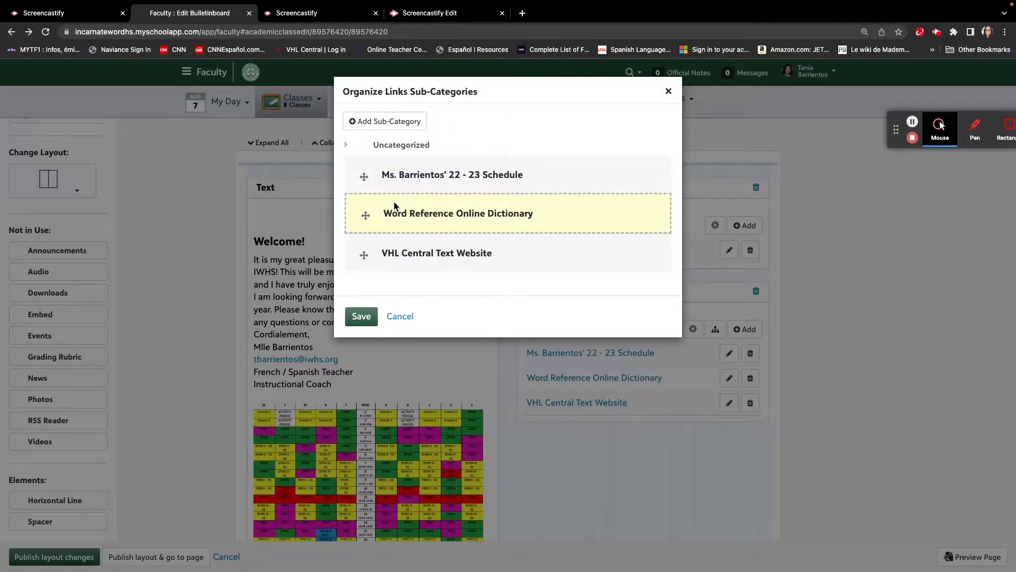
drag(375, 179, 369, 256)
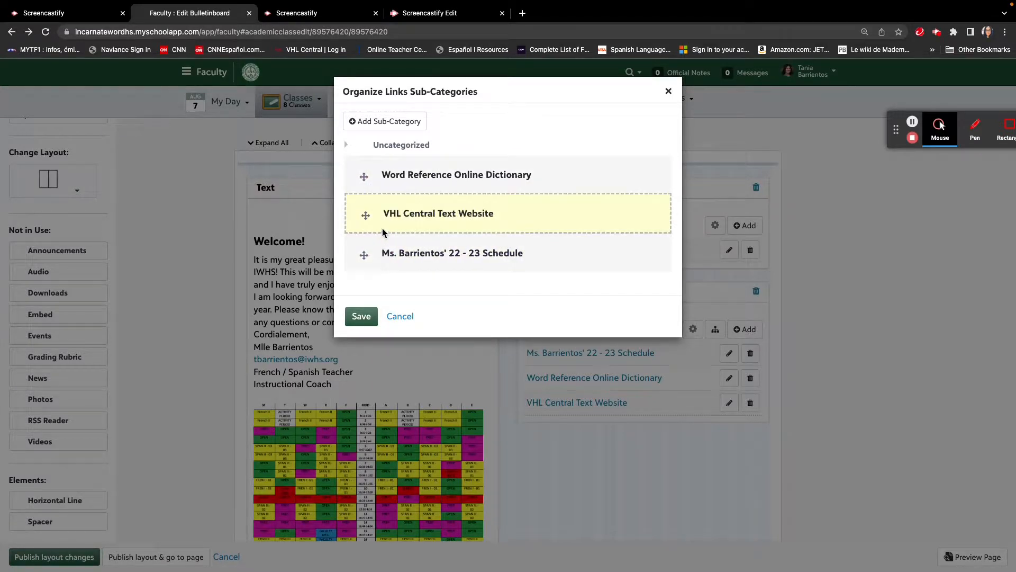
drag(365, 215, 365, 178)
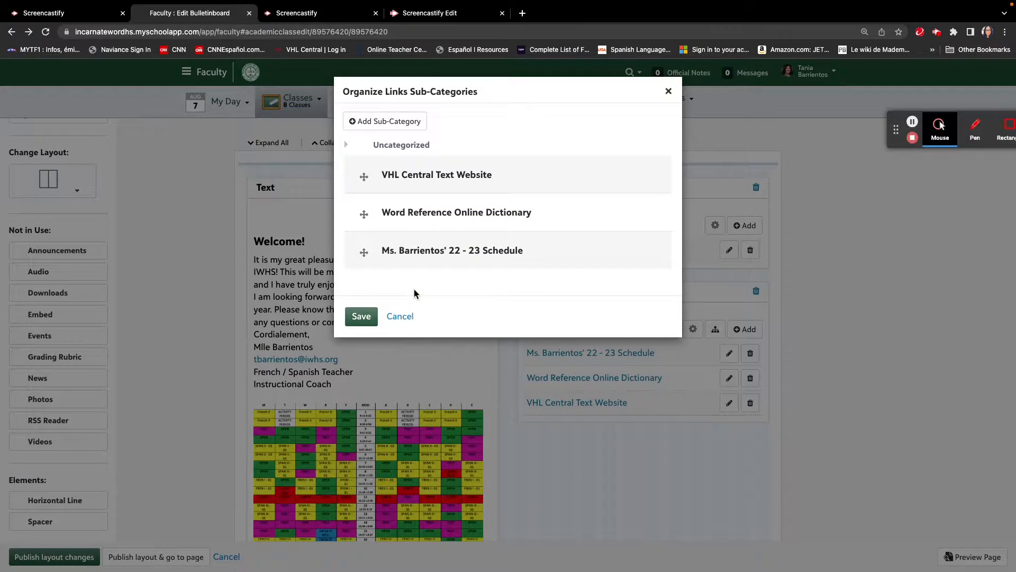
click(362, 316)
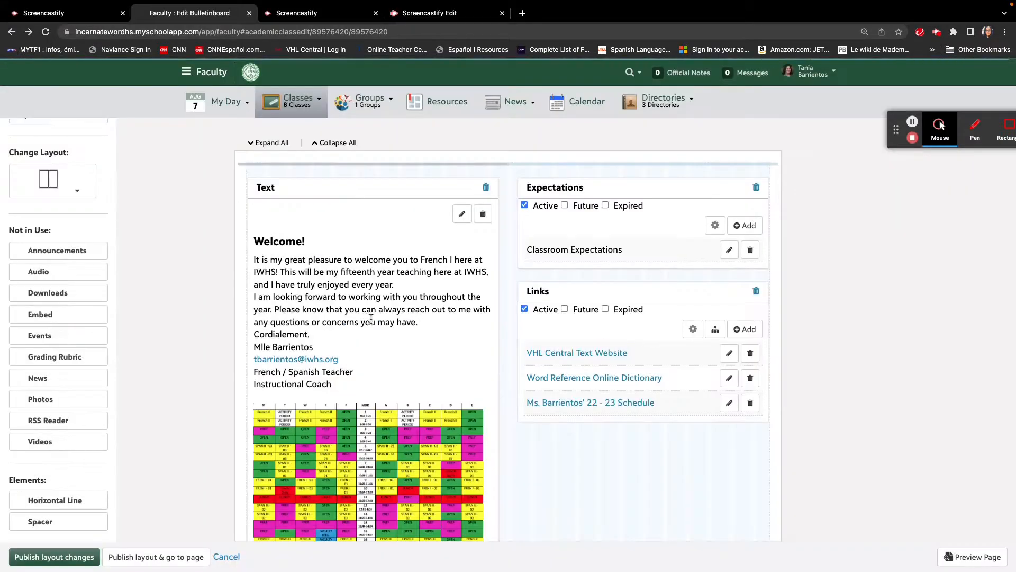
Preview the bulletin board page, review its Welcome!, Expectations, Syllabus and Links blocks, and return to the layout editor
scroll(862, 388, down, 3)
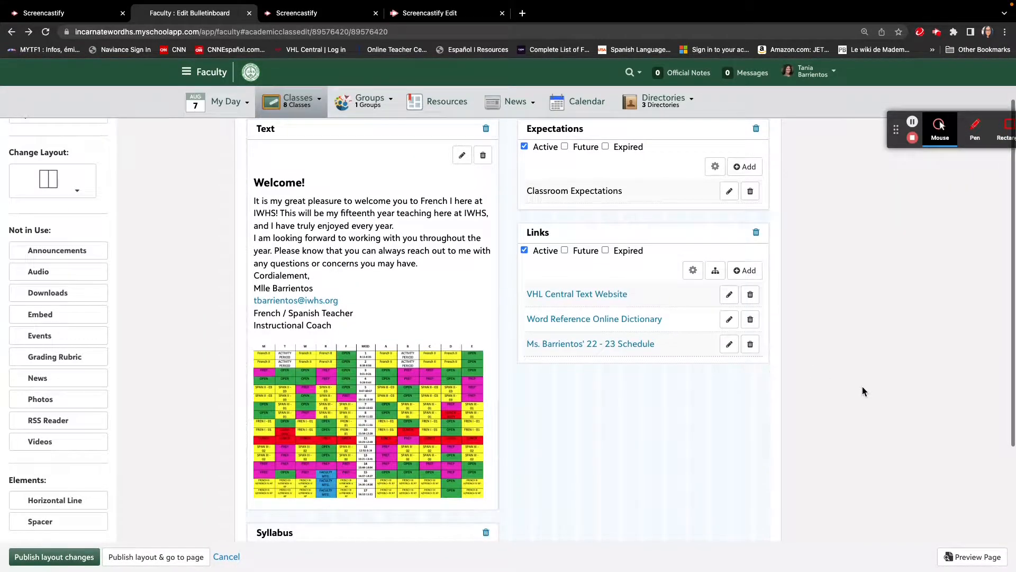
click(960, 556)
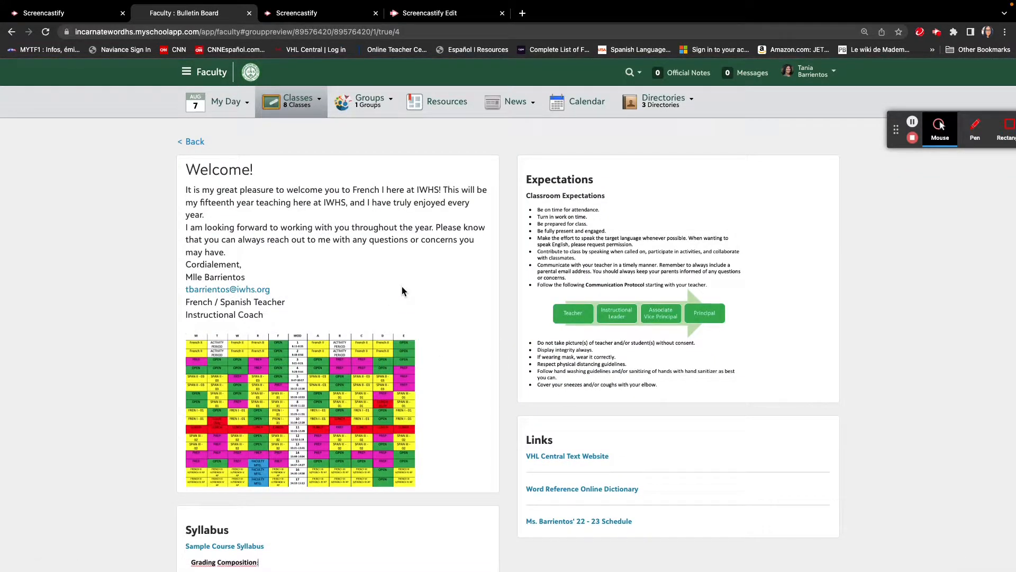
scroll(443, 311, down, 3)
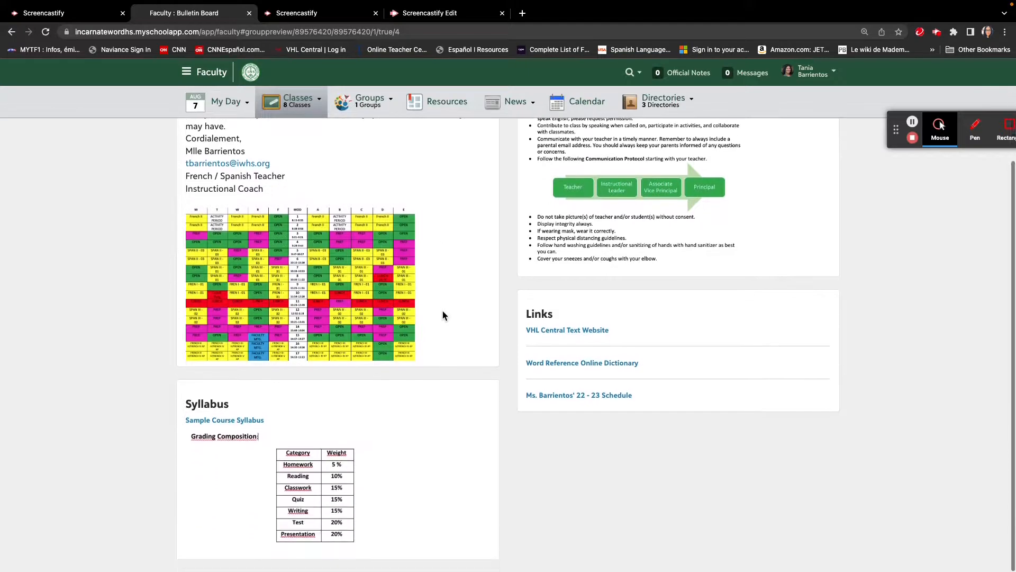
scroll(443, 315, up, 3)
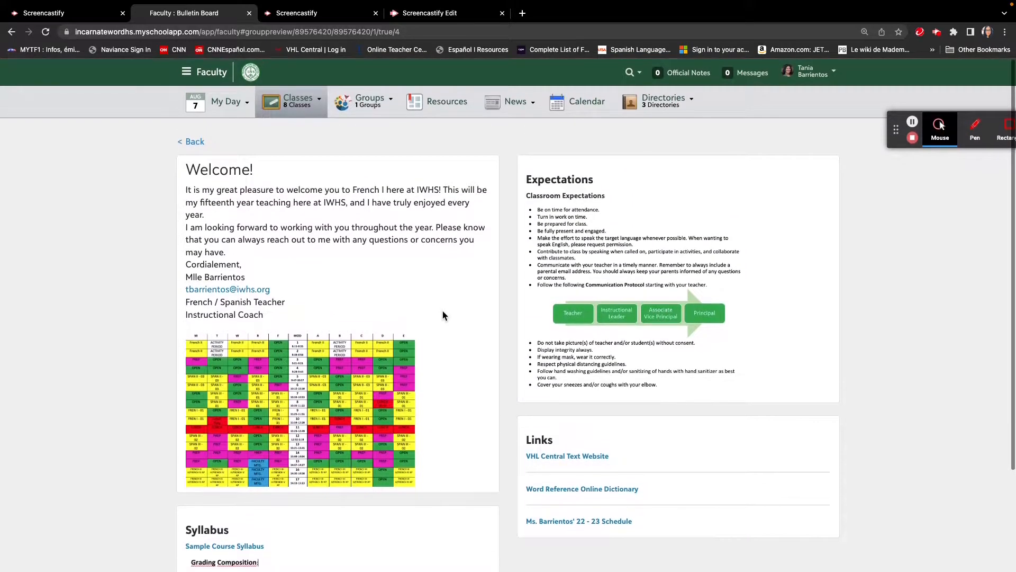
scroll(443, 315, down, 3)
scroll(442, 316, up, 2)
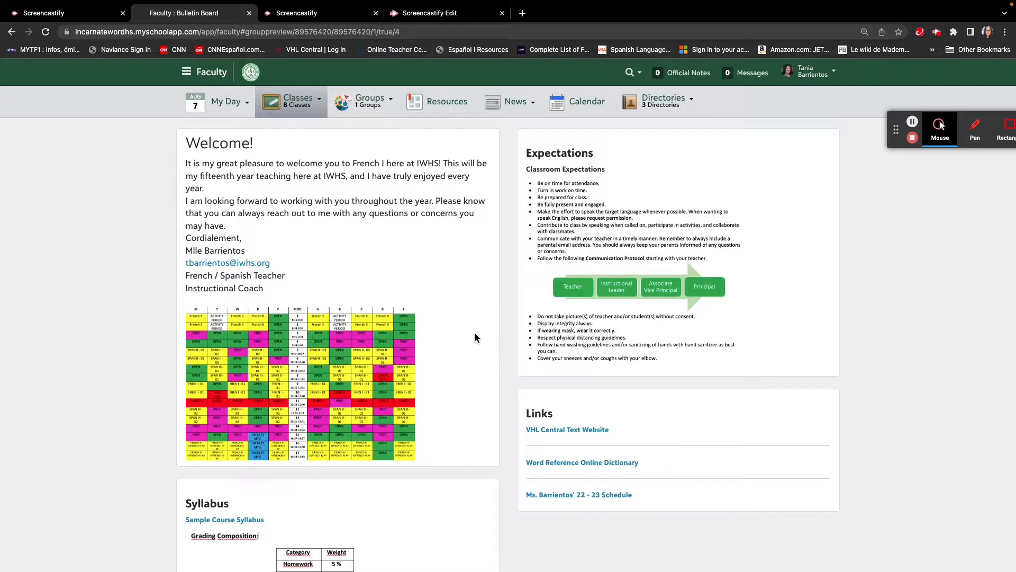
scroll(475, 333, down, 1)
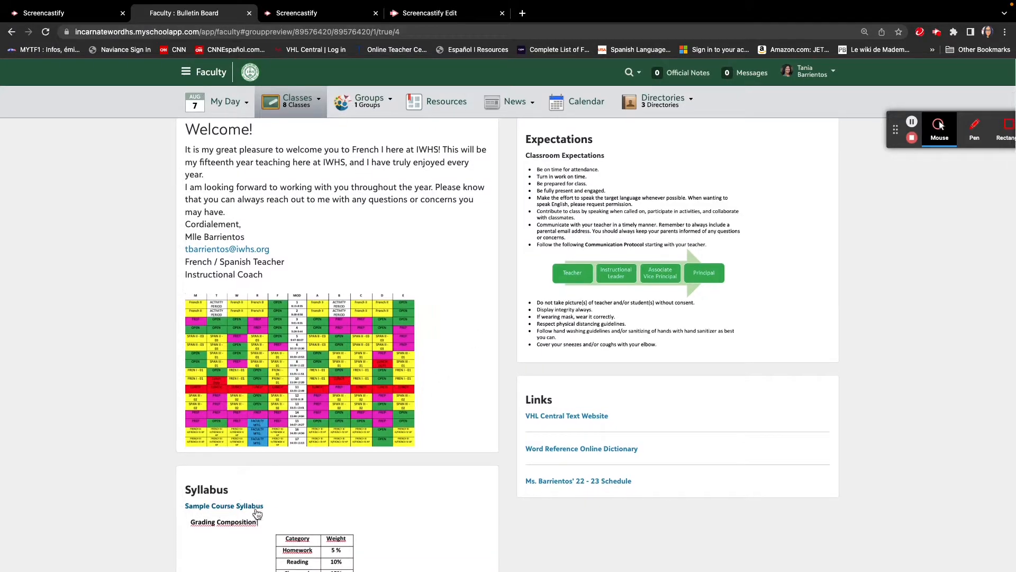
scroll(382, 510, down, 3)
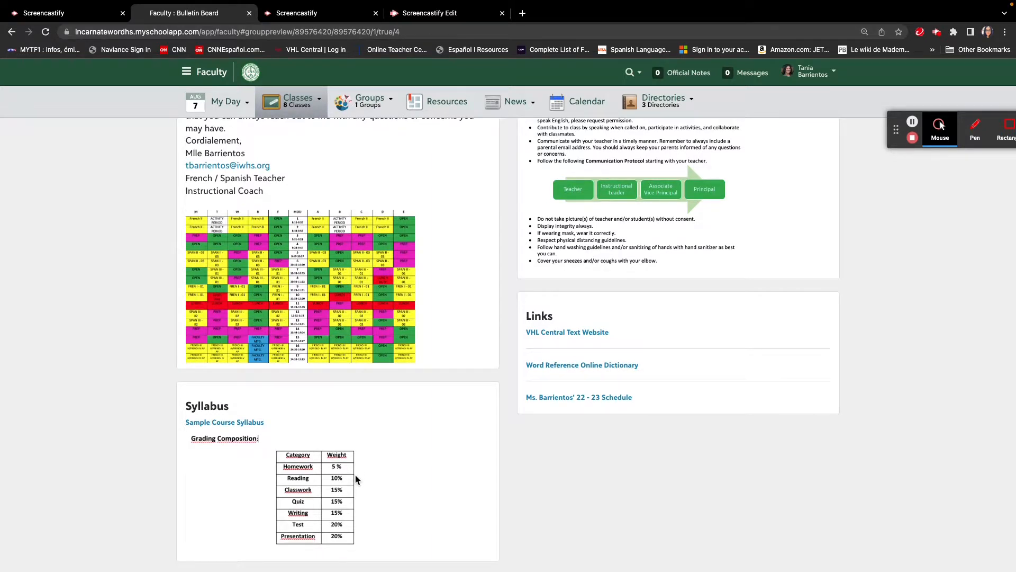
scroll(355, 479, up, 3)
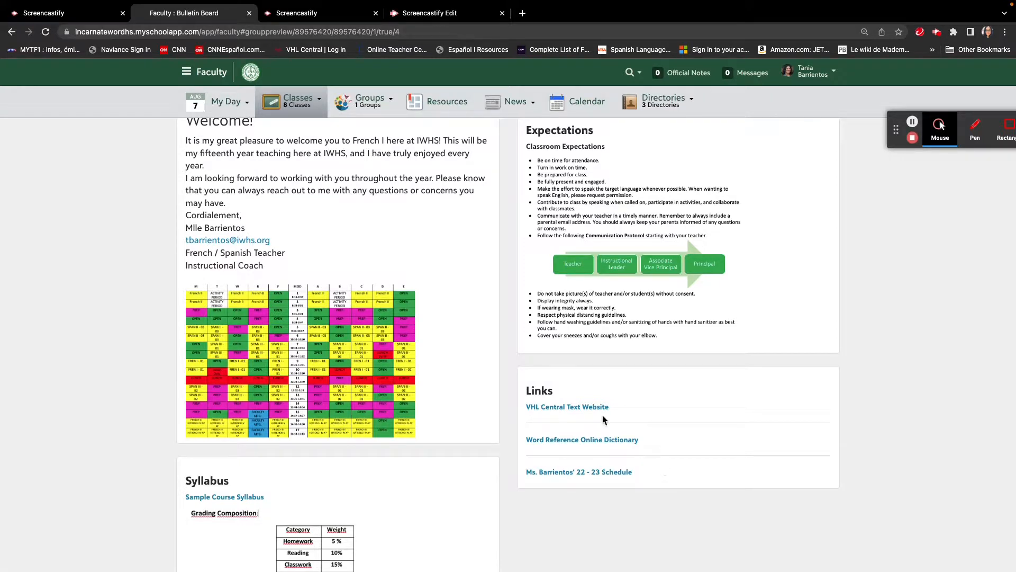
scroll(414, 329, up, 1)
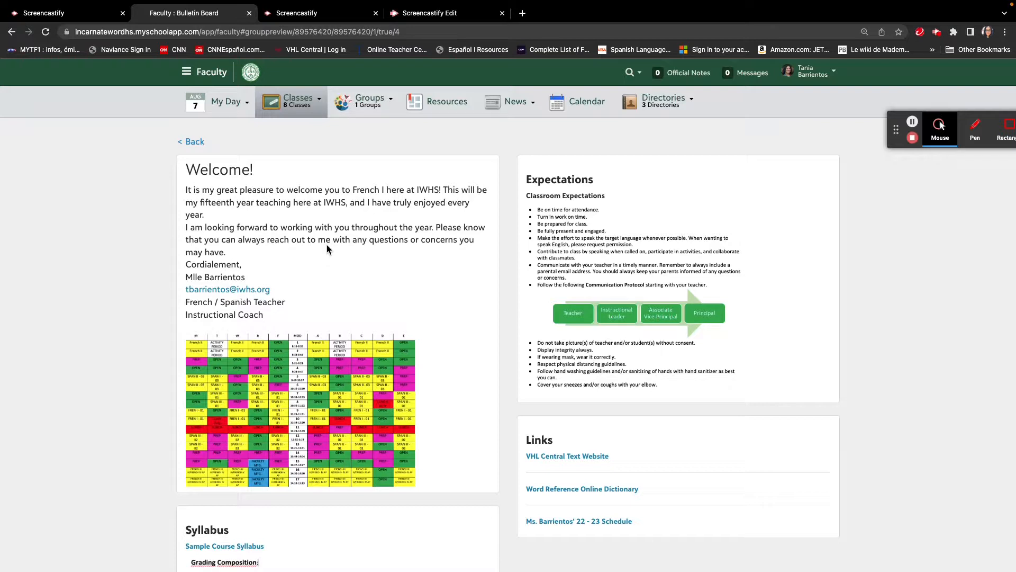
scroll(326, 245, down, 3)
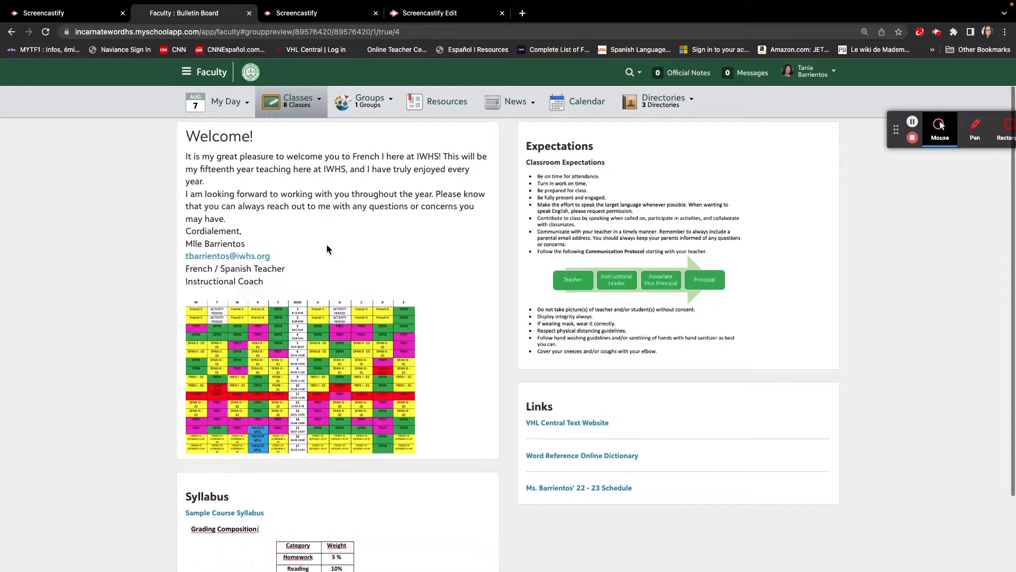
scroll(328, 248, up, 3)
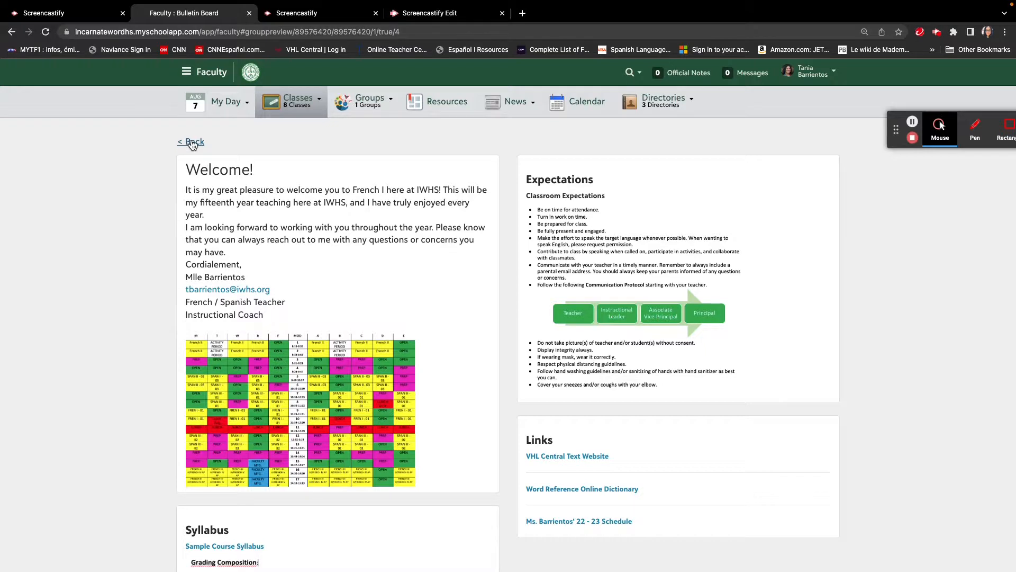
click(192, 143)
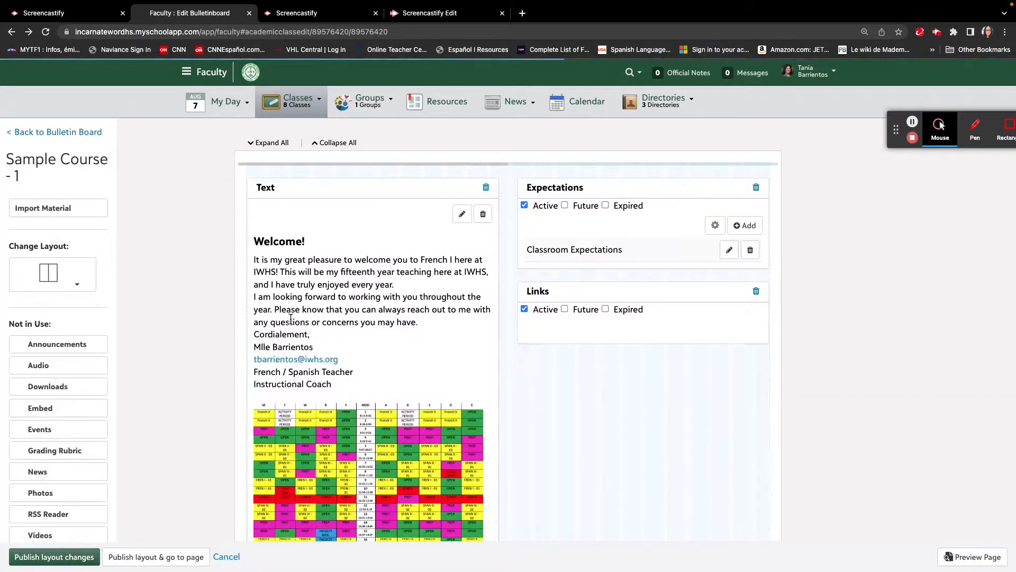
Publish the Sample Course - 1 bulletin board layout and go to its page
scroll(294, 322, down, 5)
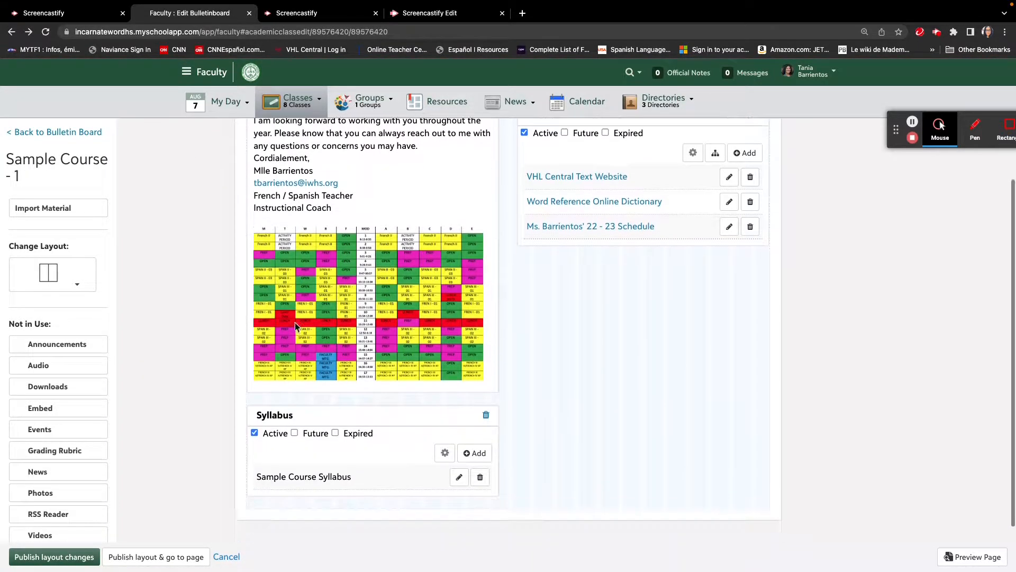
scroll(80, 534, down, 1)
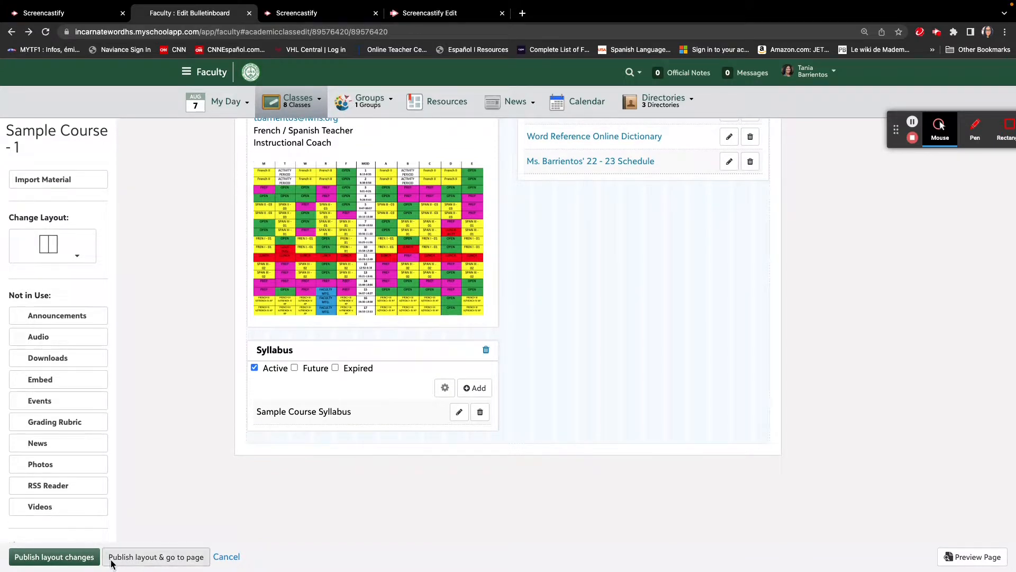
mouse_move(126, 564)
click(153, 558)
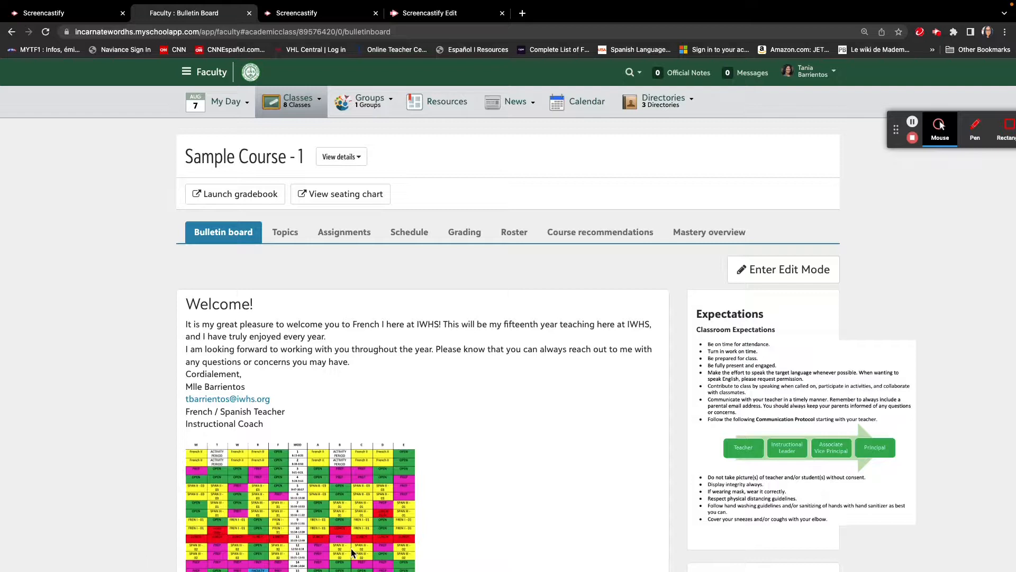
Review the published Welcome!, Syllabus and Links blocks, and examine how the Classroom Expectations image fits its block
scroll(522, 449, down, 5)
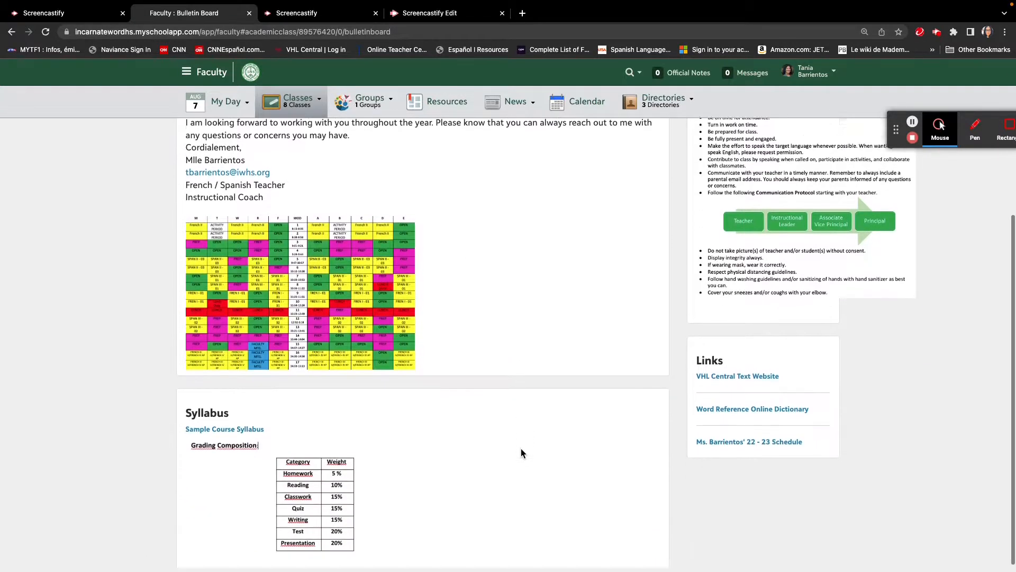
scroll(521, 449, up, 3)
scroll(521, 449, down, 2)
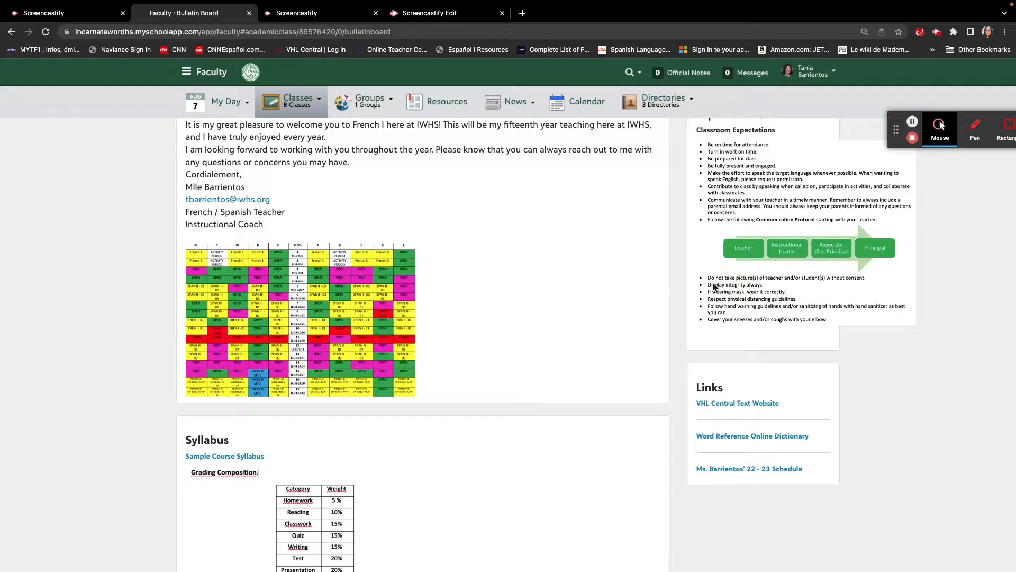
scroll(840, 255, up, 5)
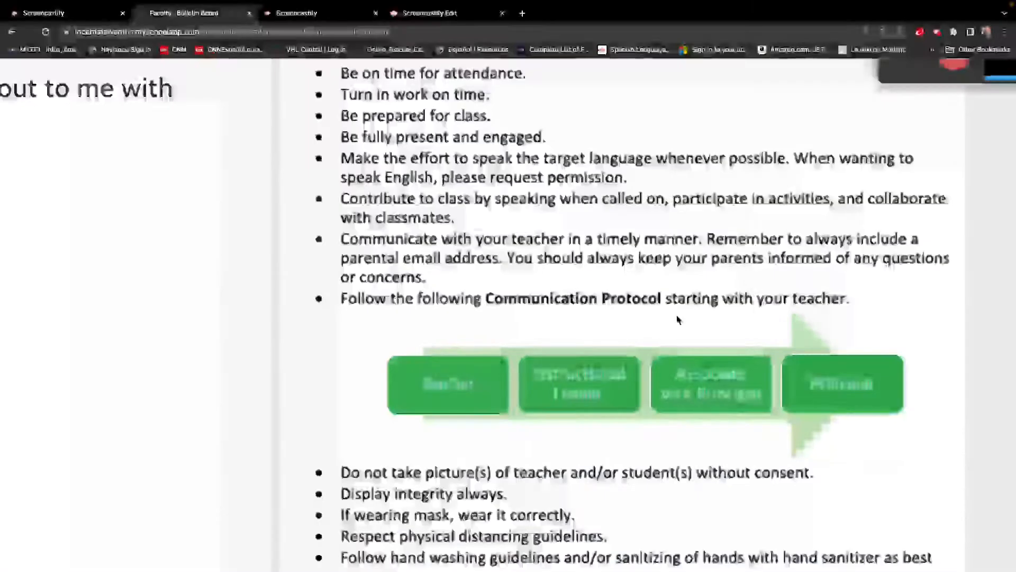
scroll(674, 317, down, 5)
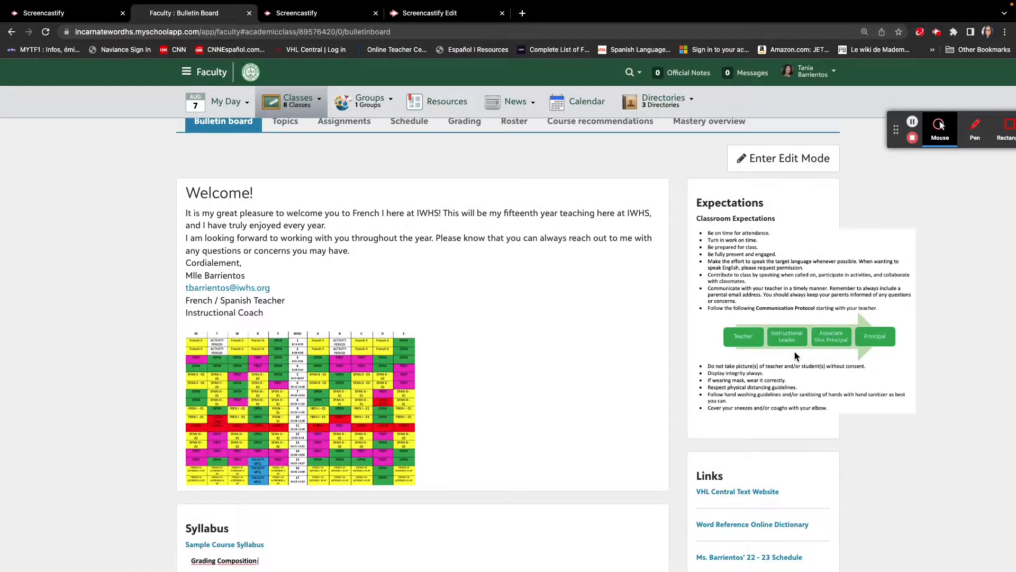
scroll(737, 408, down, 5)
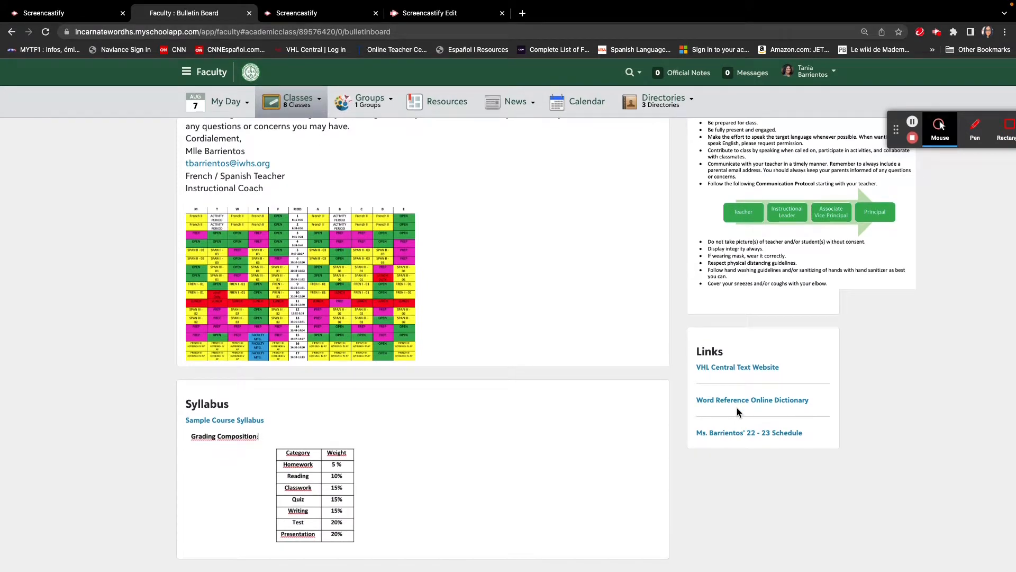
scroll(737, 409, up, 4)
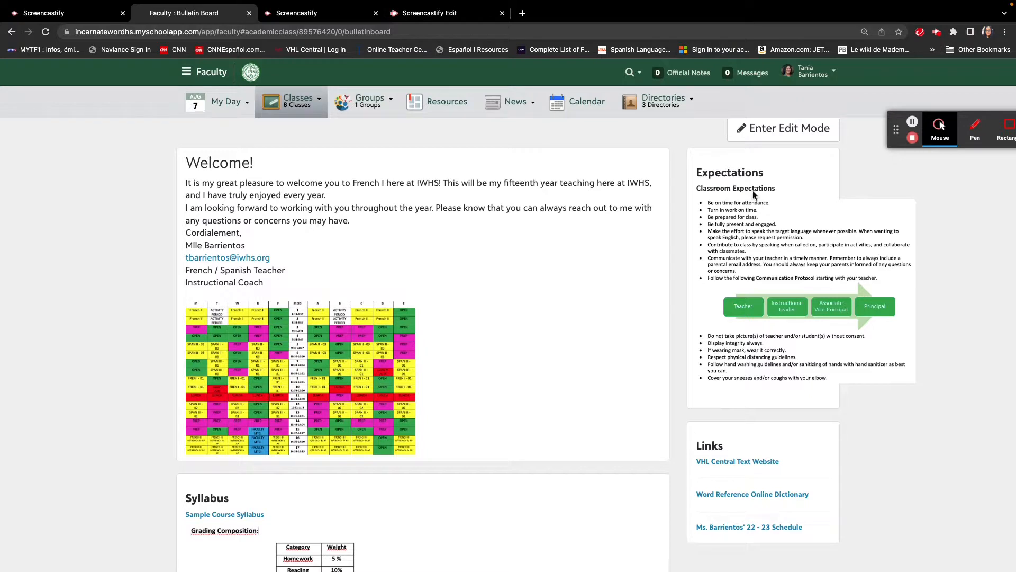
Reopen the bulletin board for editing, shrink the Classroom Expectations description image slightly, and save the entry
click(761, 133)
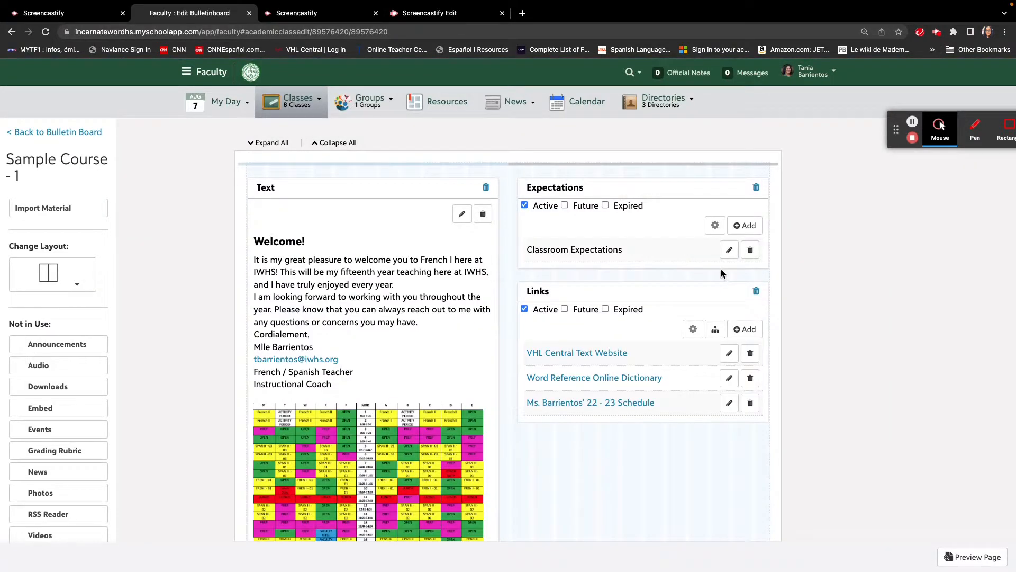
click(729, 251)
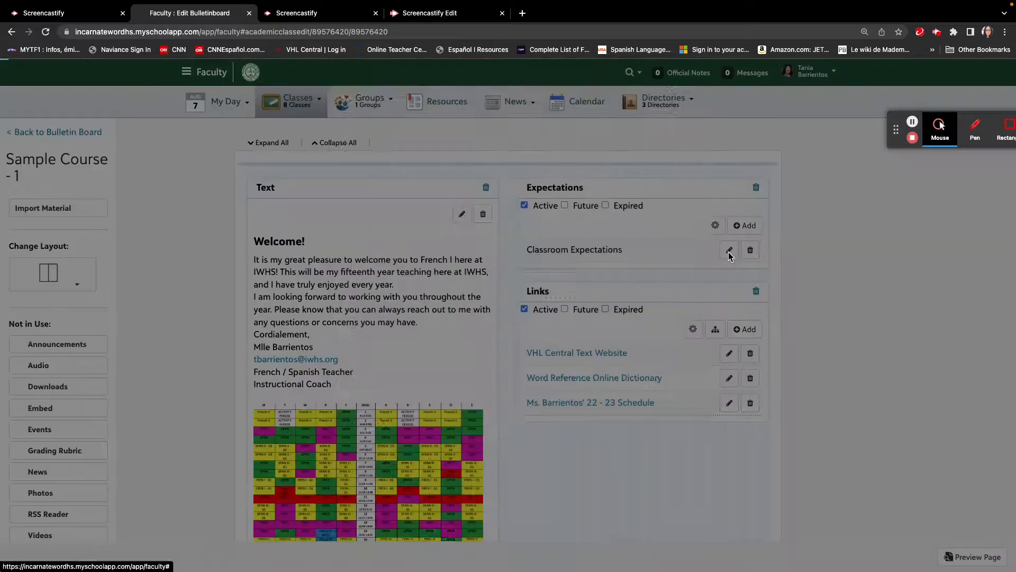
click(535, 294)
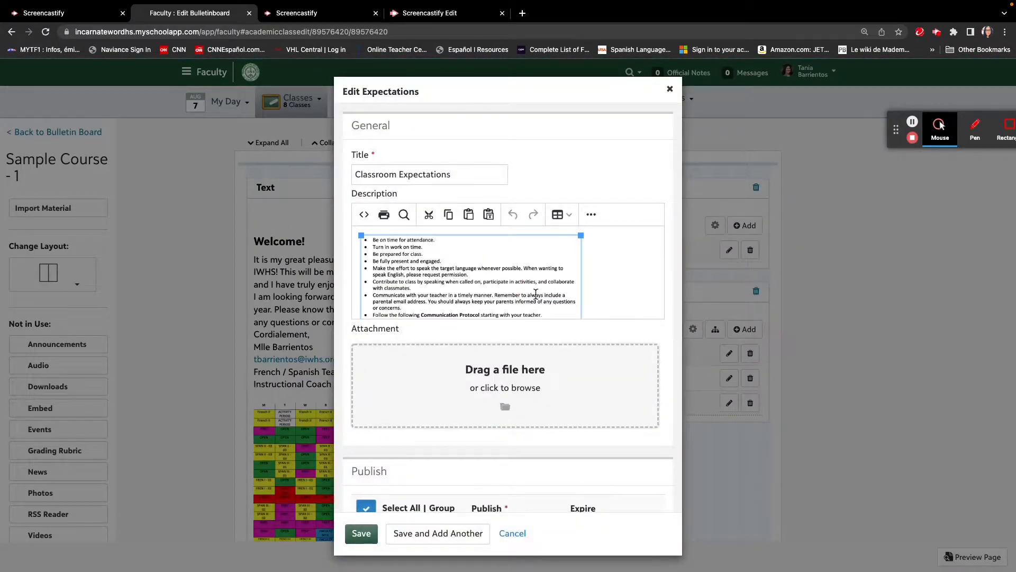
scroll(538, 293, down, 6)
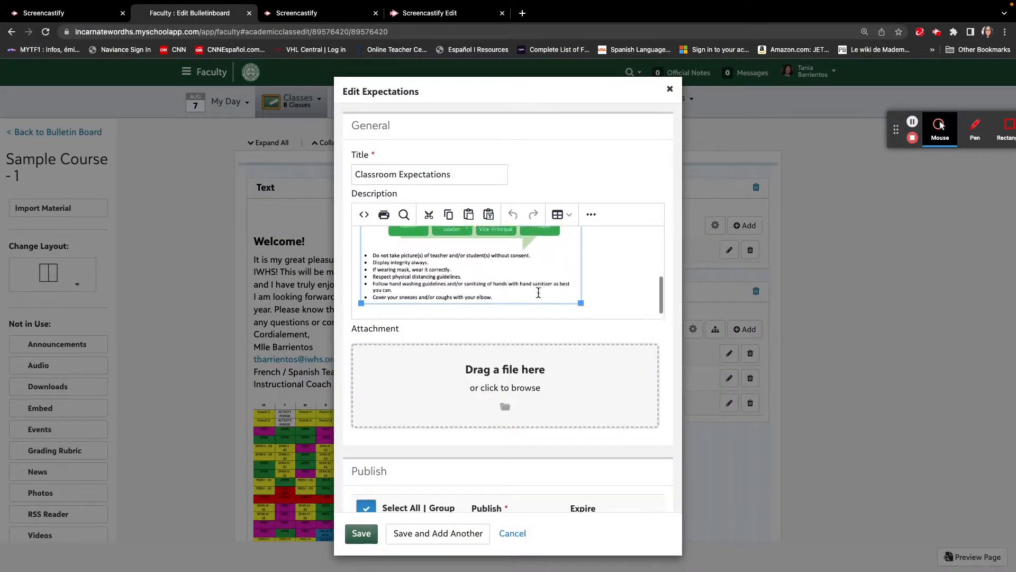
mouse_move(582, 294)
mouse_down()
mouse_move(579, 284)
mouse_move(566, 296)
mouse_up()
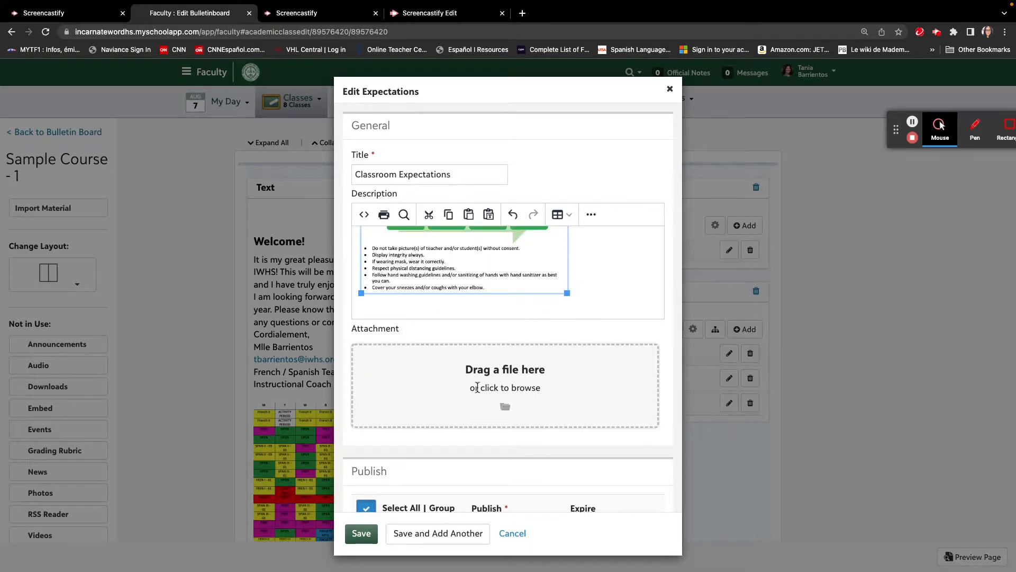
click(361, 535)
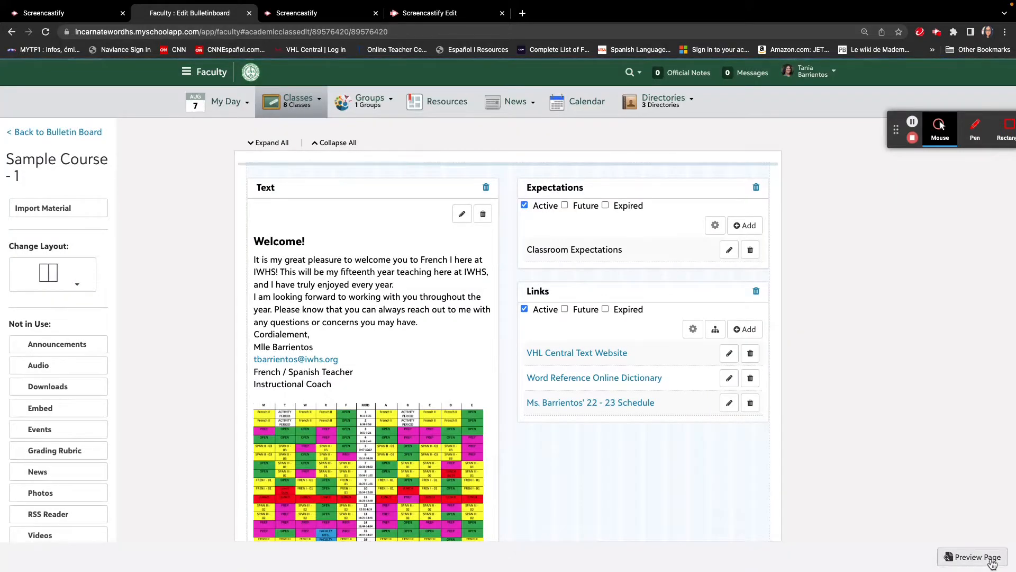
Preview the page to check the resized Classroom Expectations image, and return to the layout editor
click(984, 562)
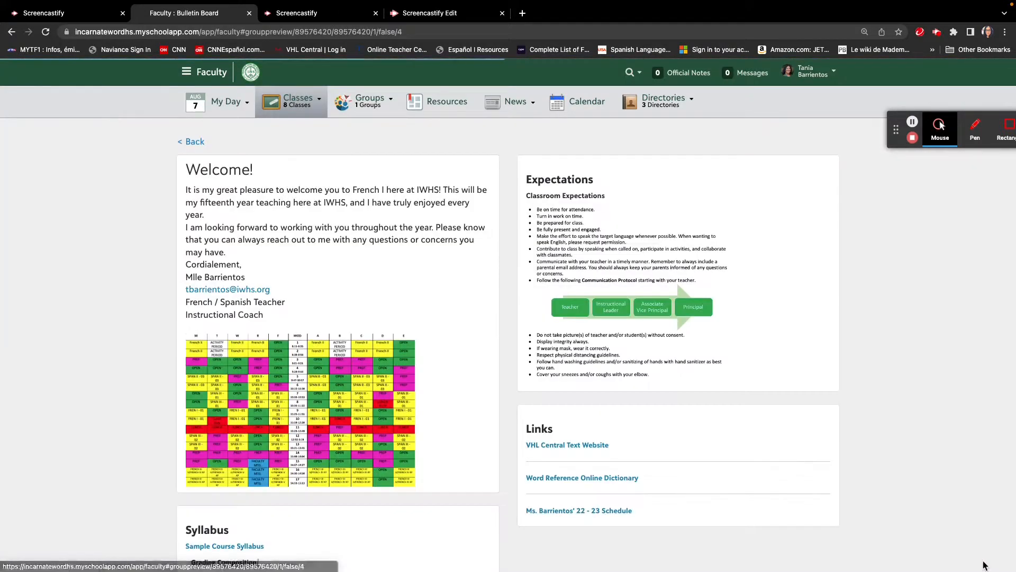
scroll(921, 464, down, 3)
scroll(922, 463, up, 3)
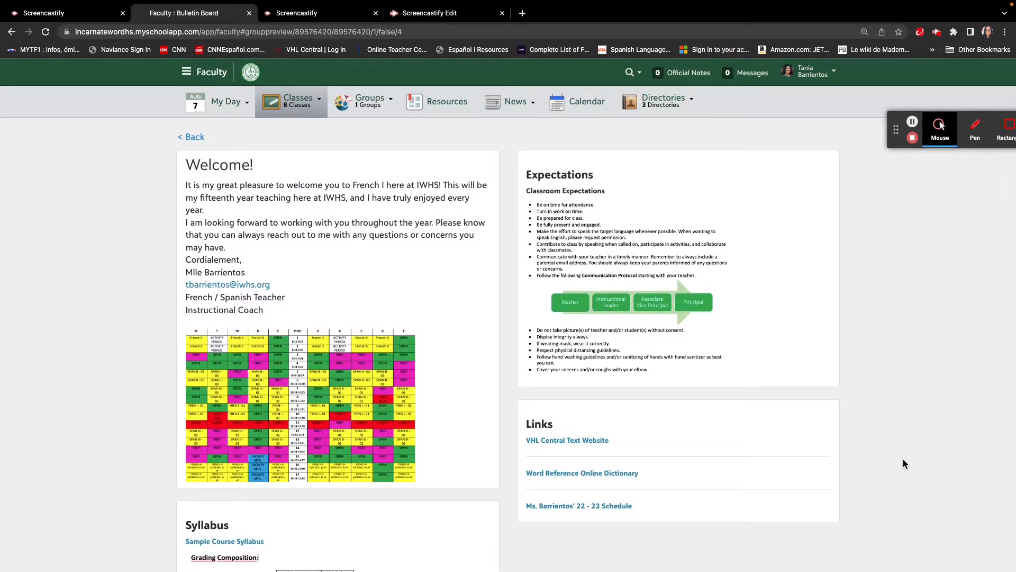
click(194, 136)
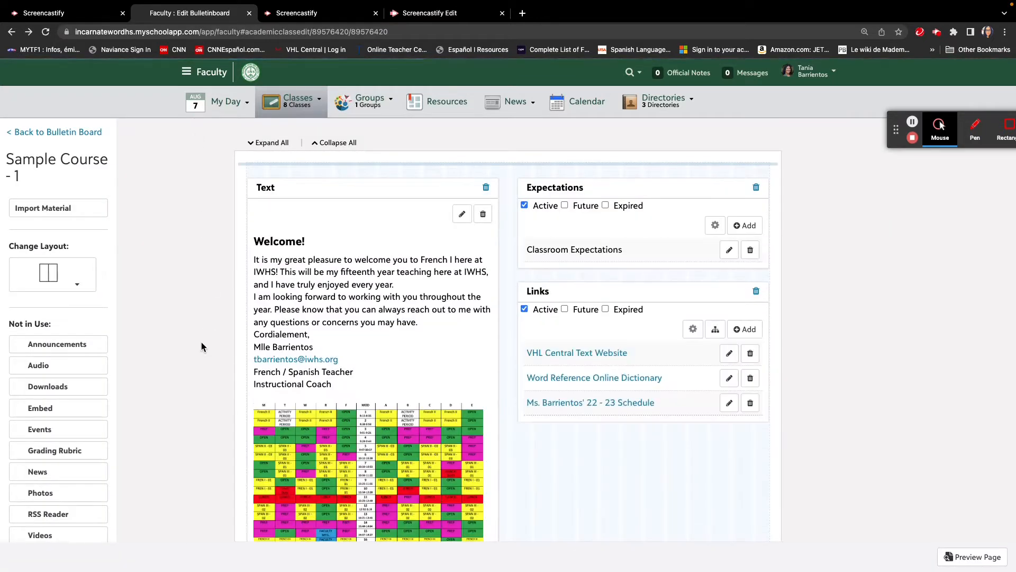
Look over the blocks in the layout editor, preview the whole page once more, and return to editing
scroll(201, 342, down, 5)
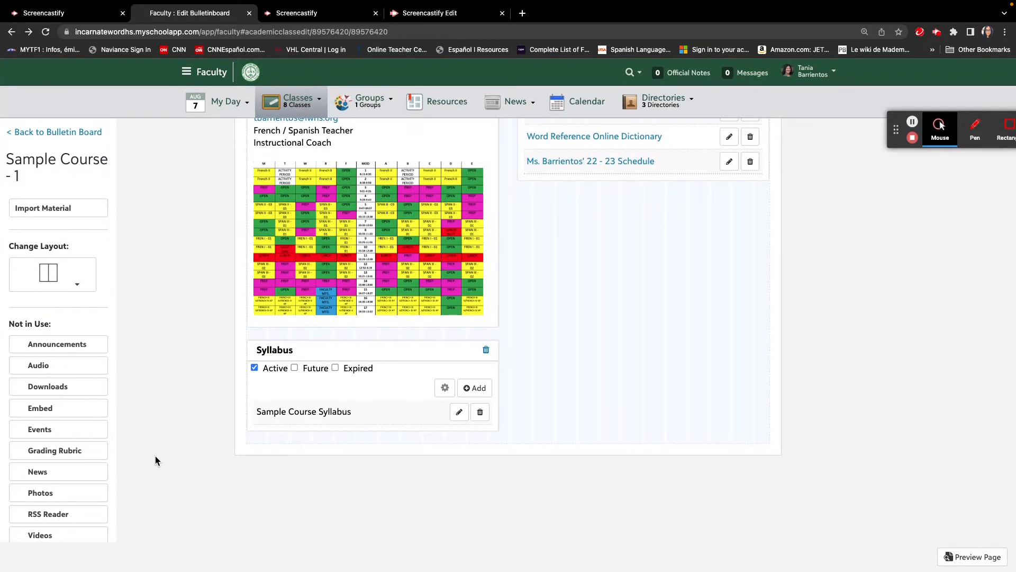
scroll(159, 459, up, 3)
scroll(160, 462, down, 3)
click(988, 557)
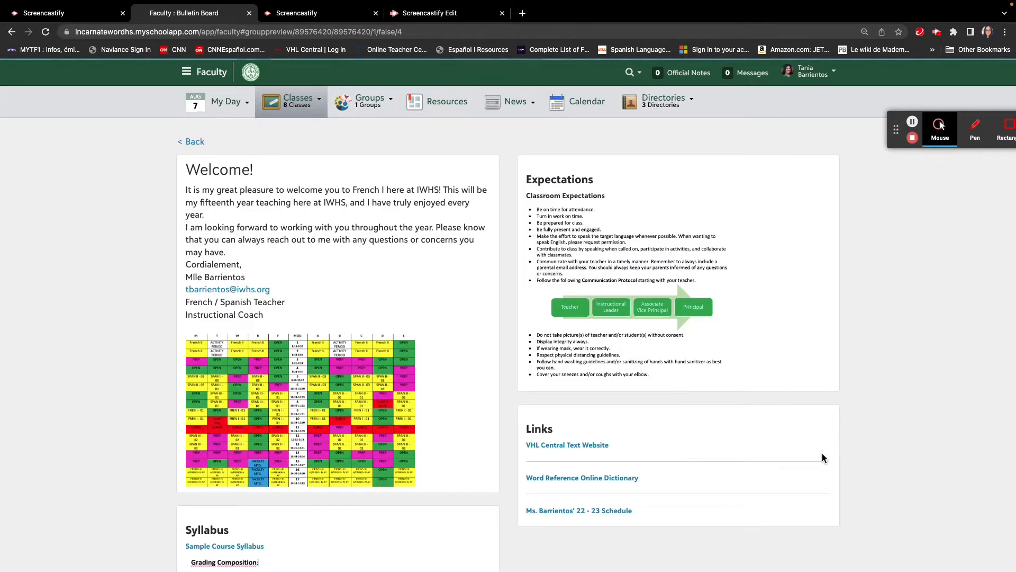
scroll(822, 454, down, 2)
scroll(821, 458, up, 3)
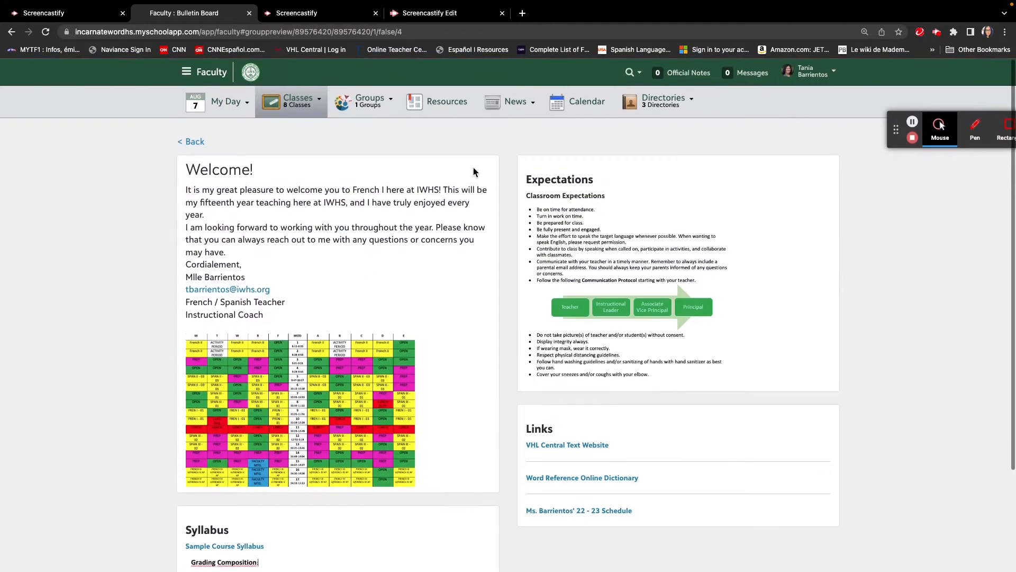
click(191, 142)
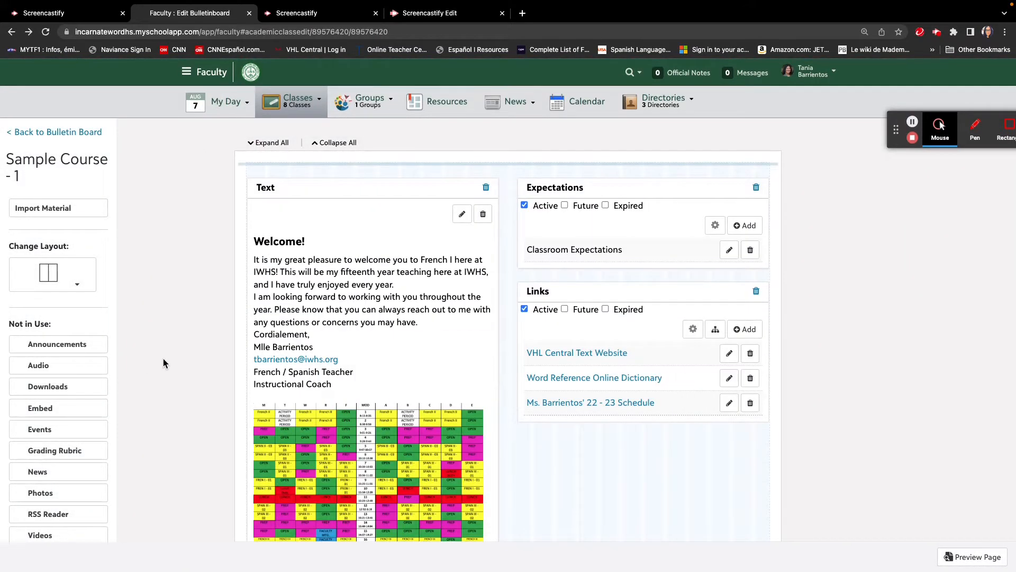
Leave the layout editor for the Sample Course - 1 bulletin board and review its blocks there
scroll(163, 357, down, 5)
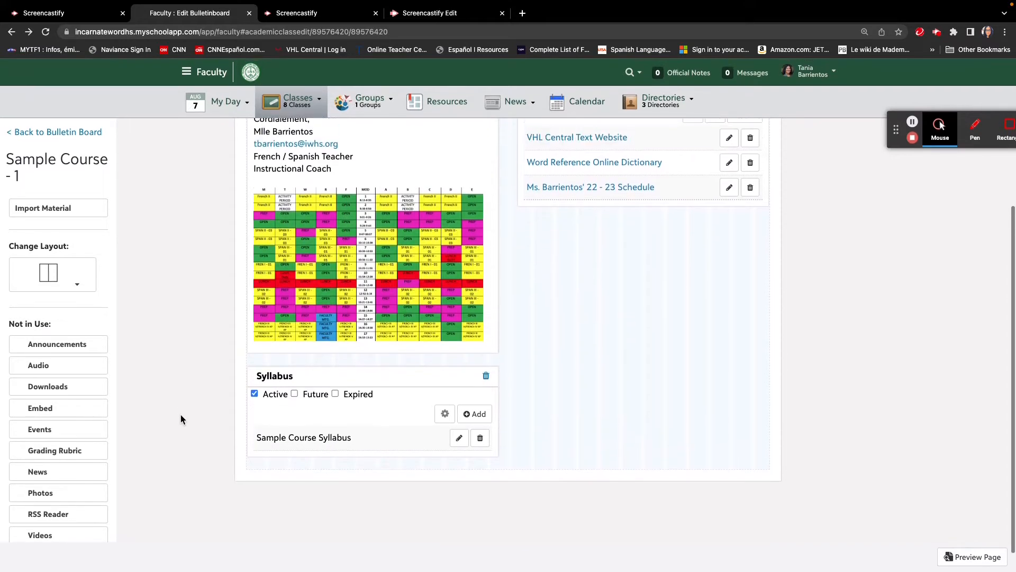
scroll(180, 420, up, 5)
scroll(180, 420, down, 2)
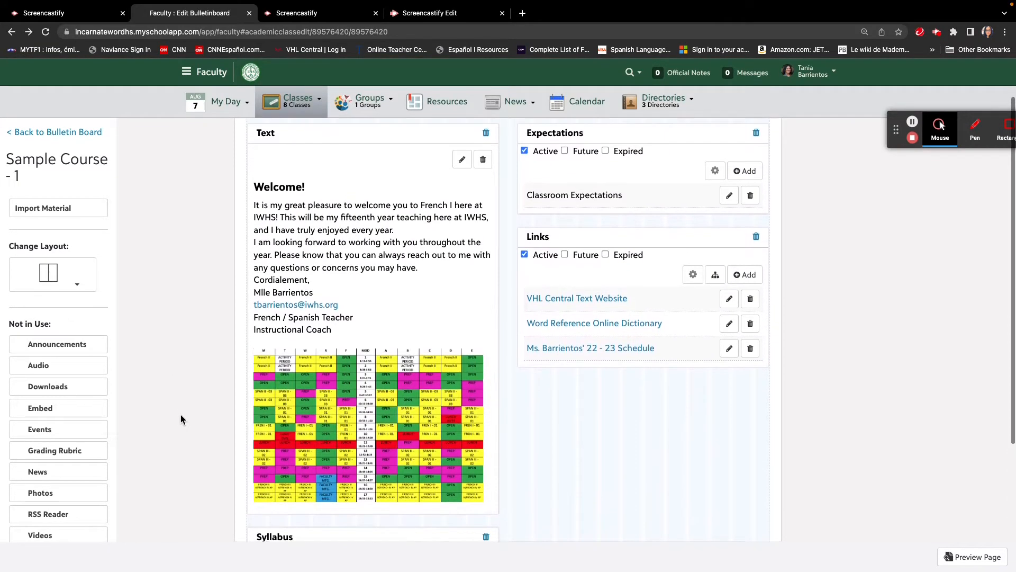
scroll(180, 419, up, 1)
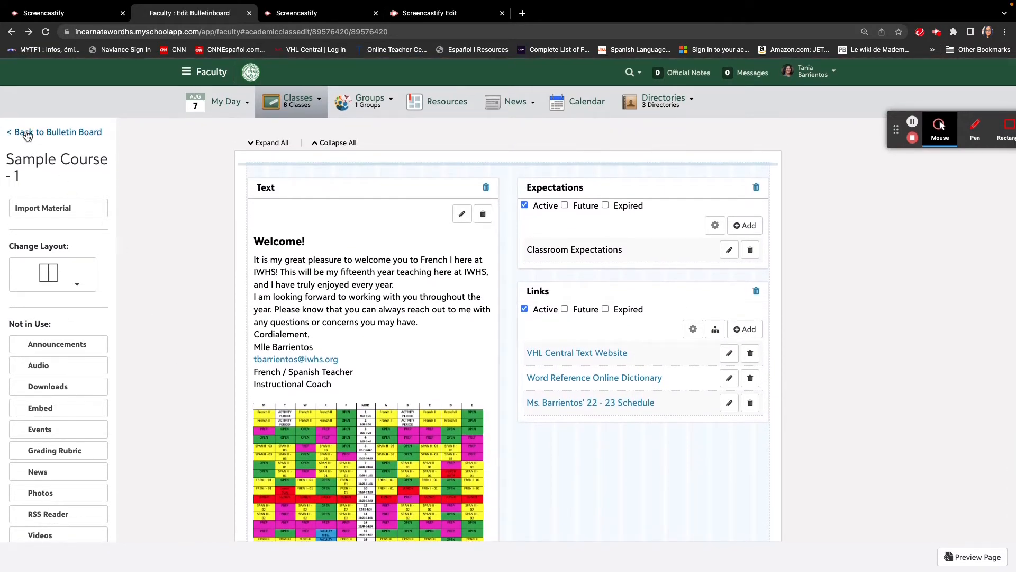
click(26, 131)
scroll(127, 277, down, 5)
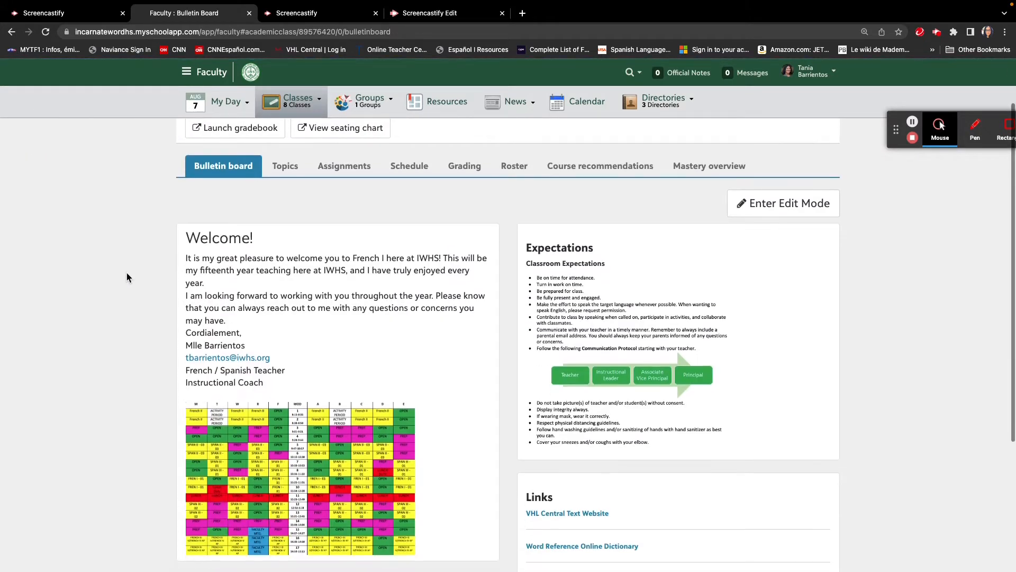
scroll(126, 272, up, 5)
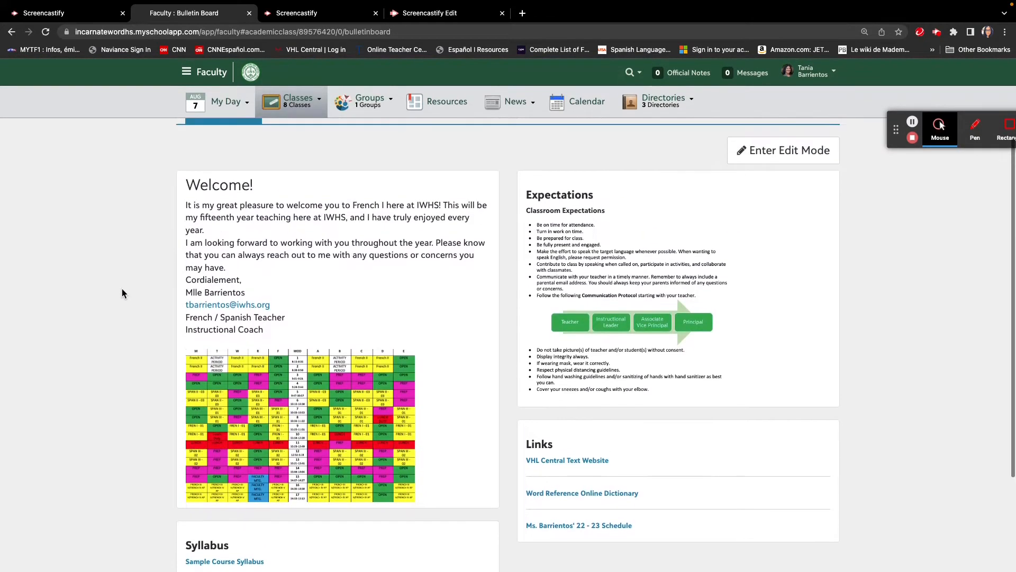